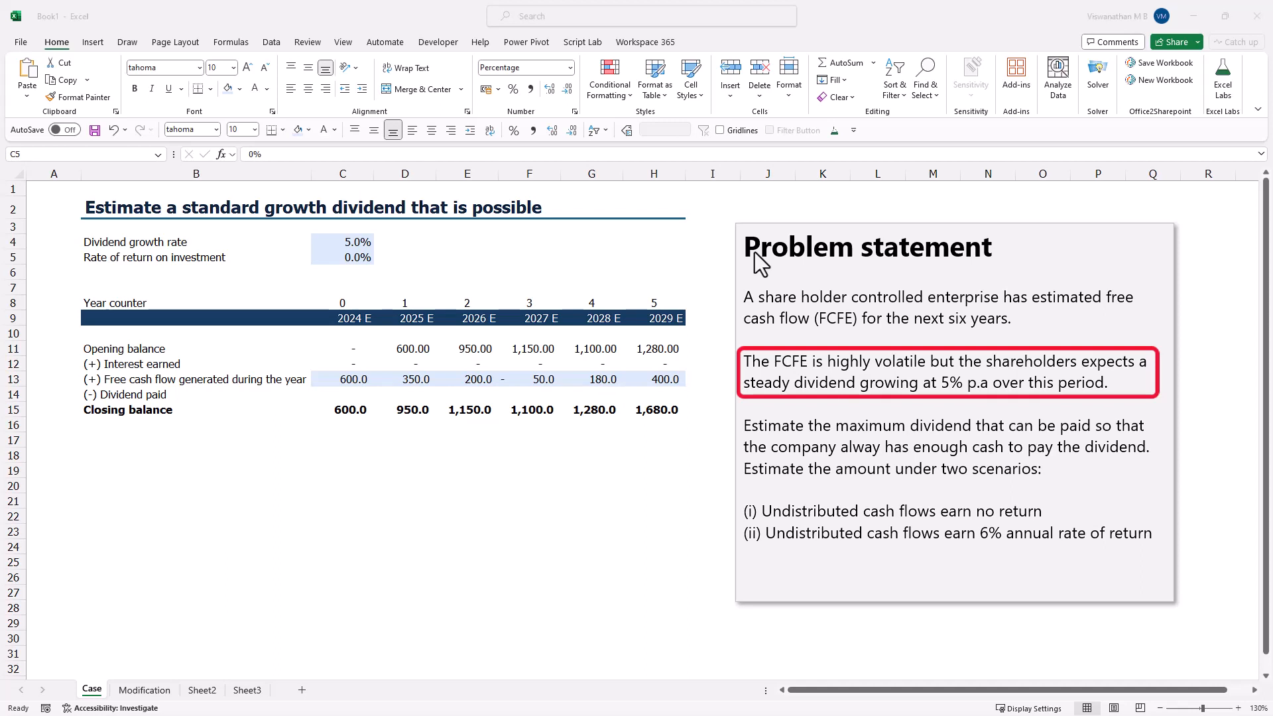
# - Enter a 2024 dividend of 100 in C14 and calculate the 2025 dividend in D14 as =C14*(1+5%)
pyautogui.click(351, 400)
pyautogui.click(351, 400)
pyautogui.write('100')
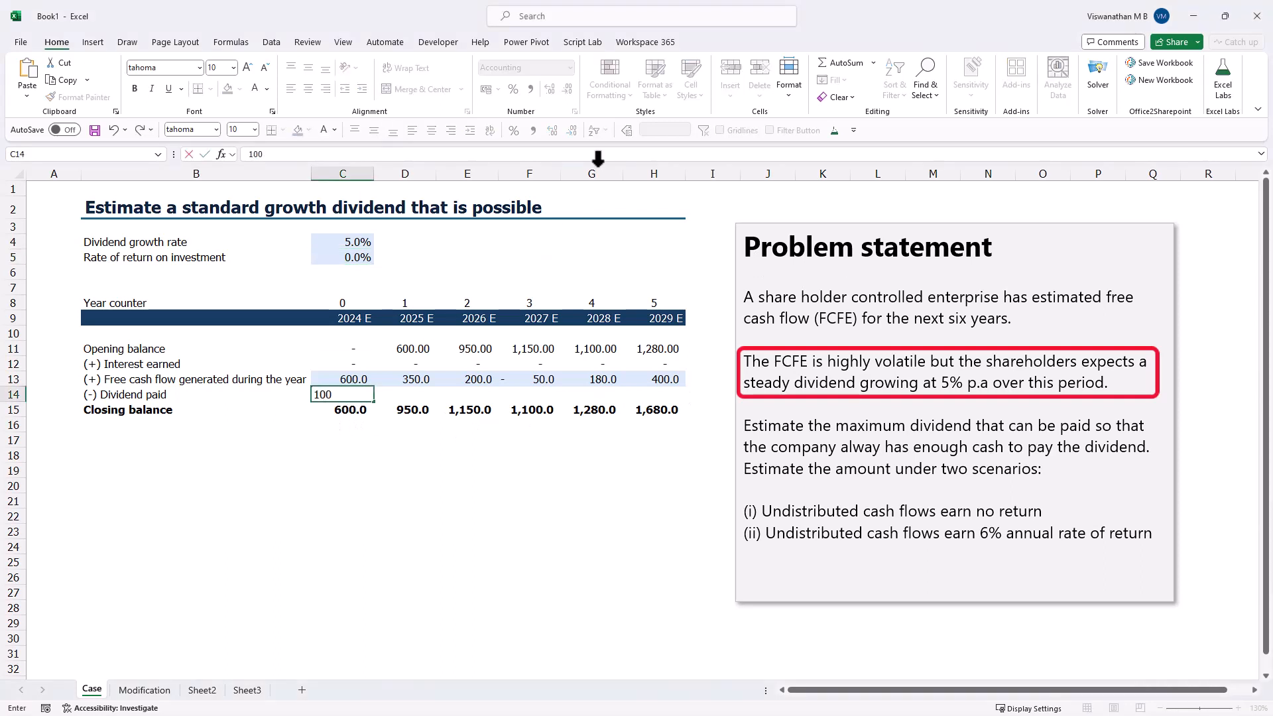
pyautogui.press('Tab')
pyautogui.write('=')
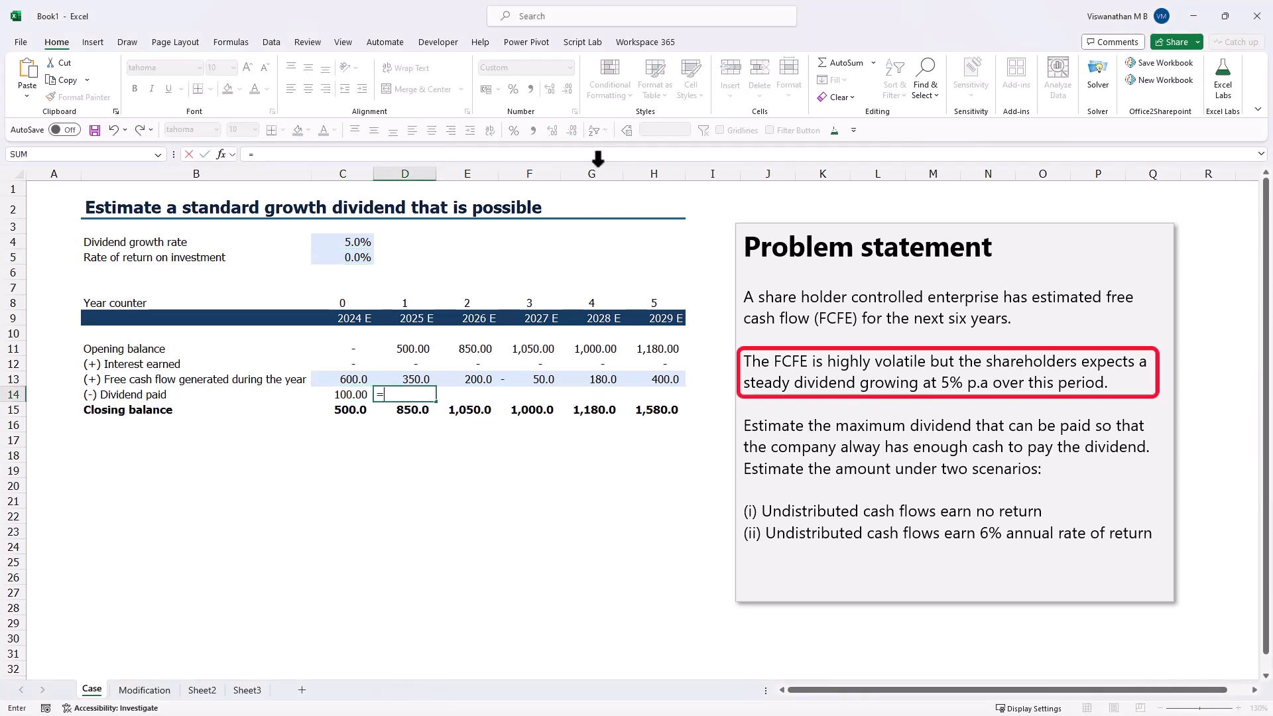
pyautogui.press('Left')
pyautogui.write('*(')
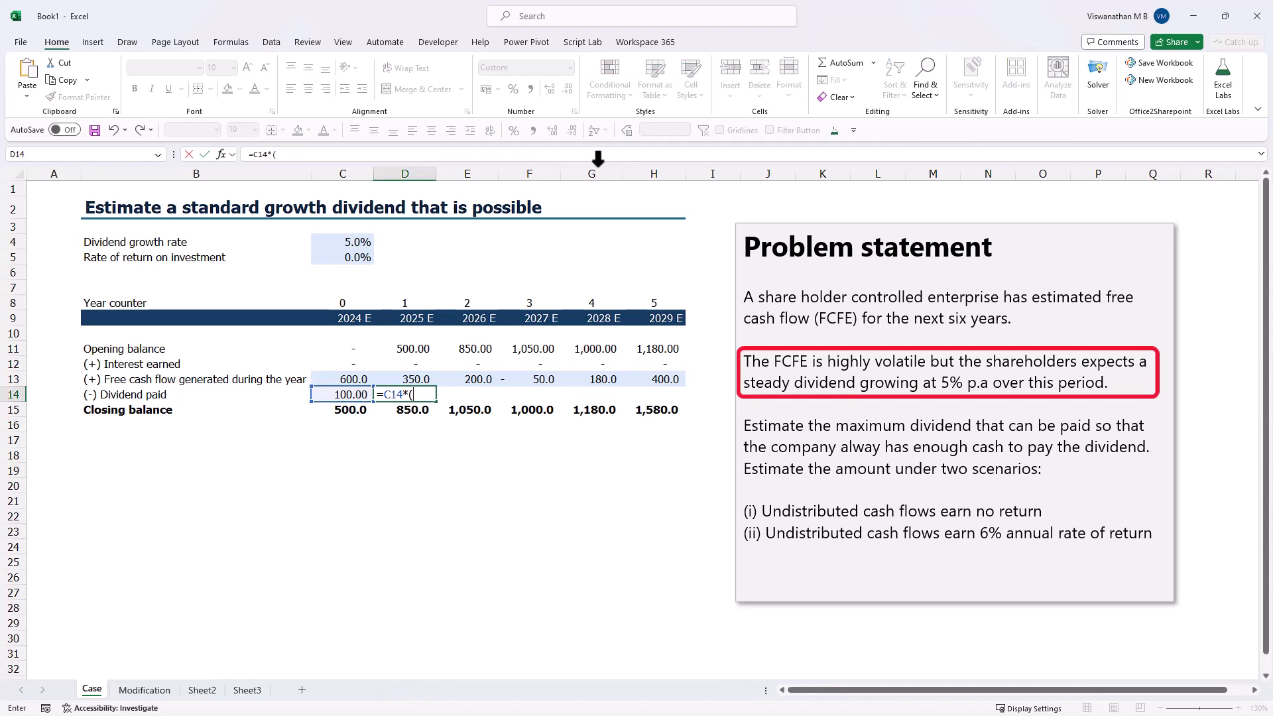
pyautogui.write('1+5%)')
pyautogui.hotkey('ctrl', 'Return')
# - Copy the 5% dividend growth formula from D14 across the remaining years in E14:H14
pyautogui.hotkey('ctrl', 'c')
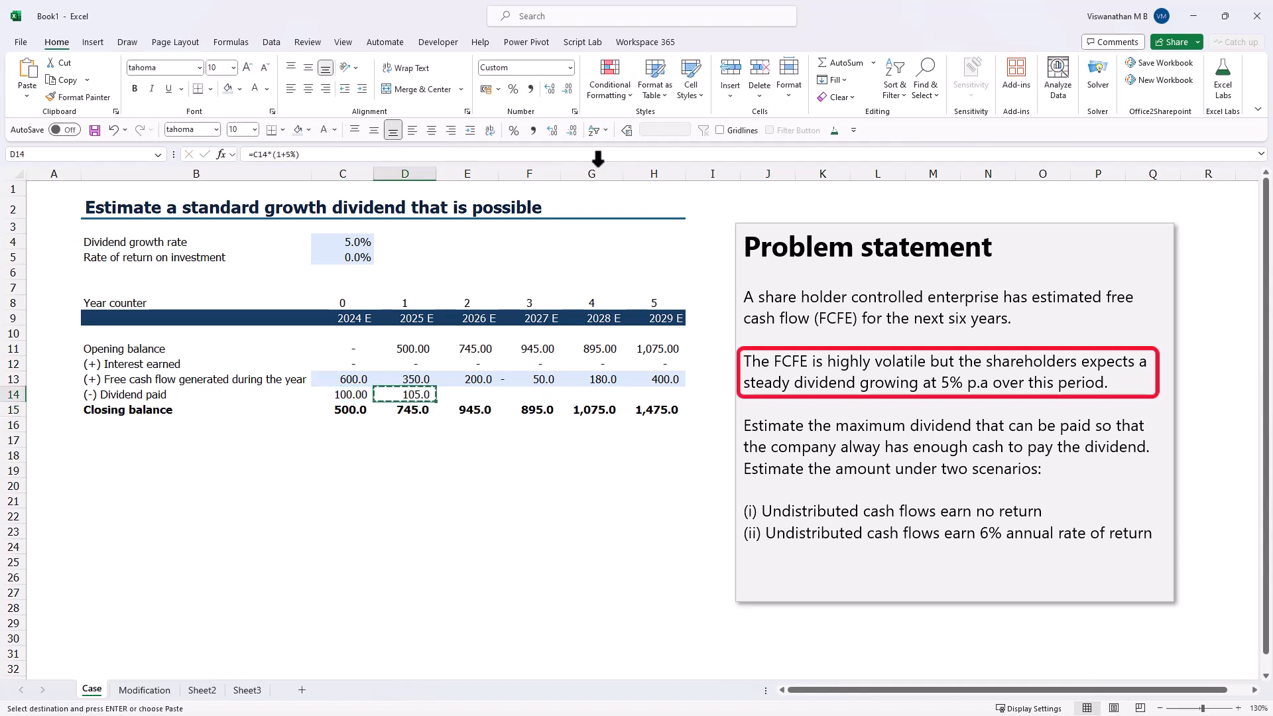
pyautogui.press('Right')
pyautogui.press('Return')
pyautogui.hotkey('ctrl', 'c')
pyautogui.hotkey('shift', 'Right')
pyautogui.hotkey('shift', 'Right')
pyautogui.hotkey('shift', 'Right')
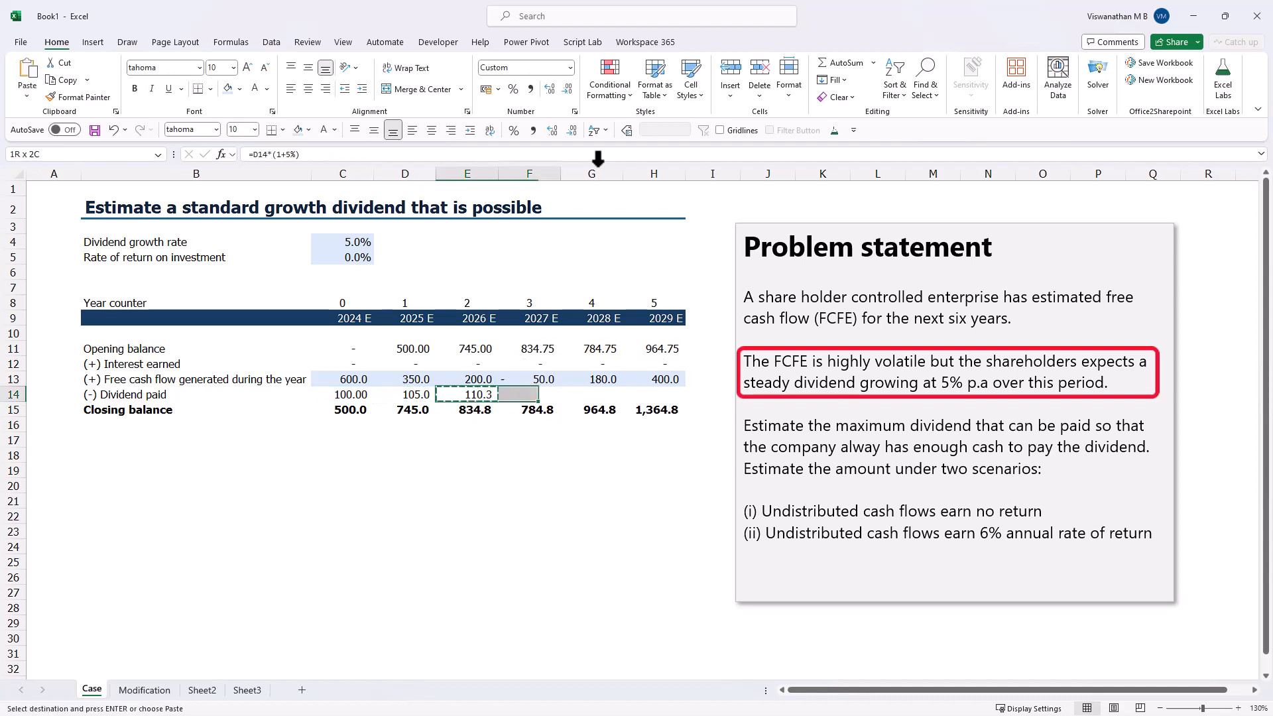
pyautogui.press('Return')
pyautogui.press('Down')
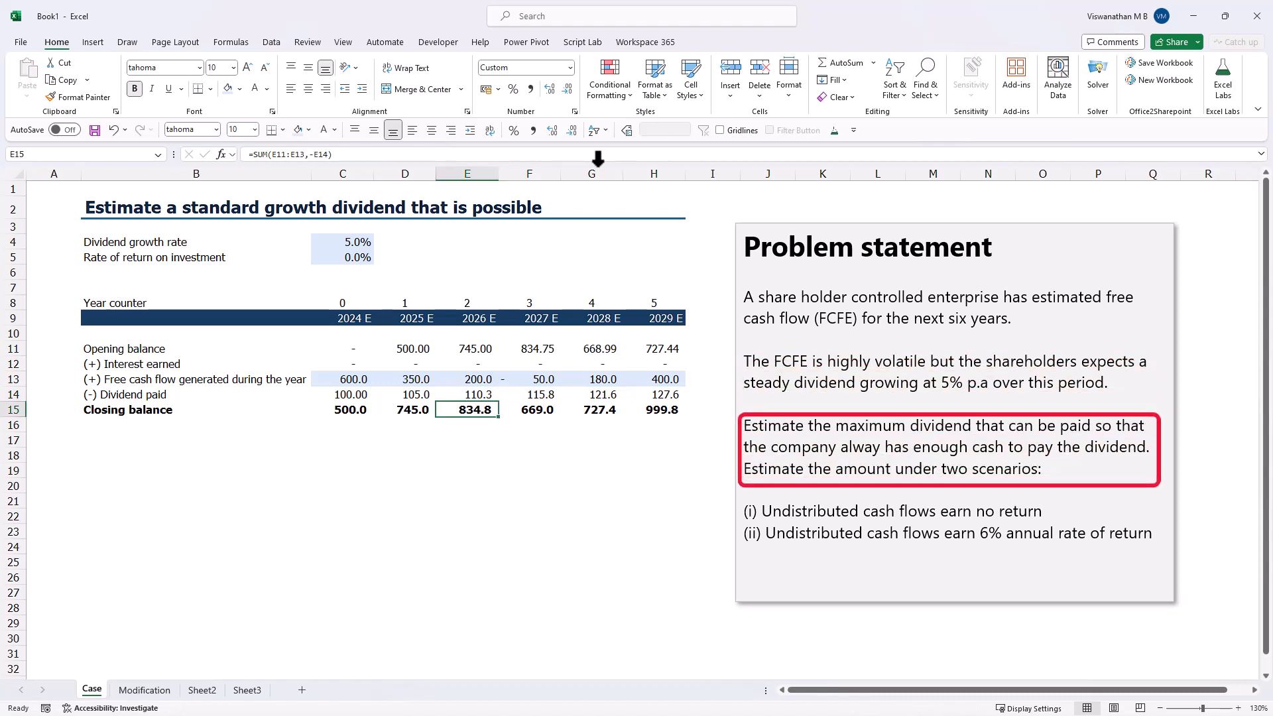
# - Test a 2024 dividend of 300 in C14 and check the 2027 to 2029 closing balances
pyautogui.press('Up')
pyautogui.press('Left')
pyautogui.press('Left')
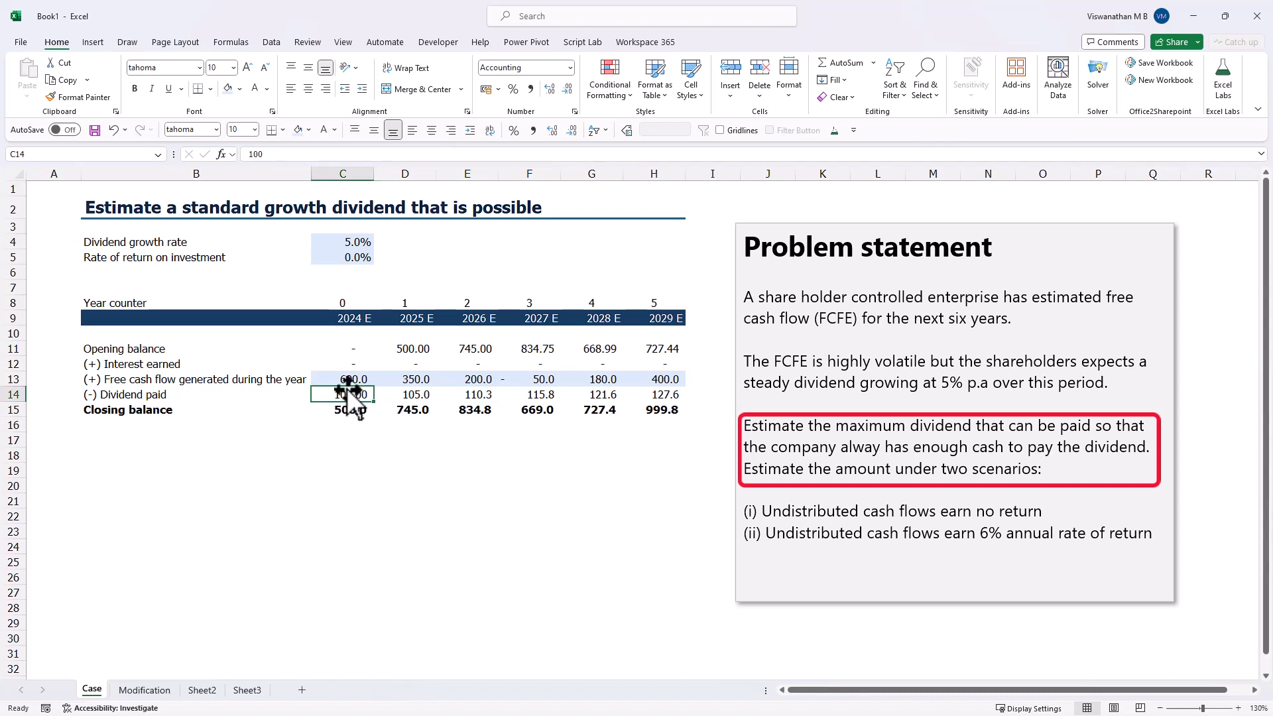
pyautogui.click(534, 408)
pyautogui.moveTo(585, 414); pyautogui.dragTo(652, 410)
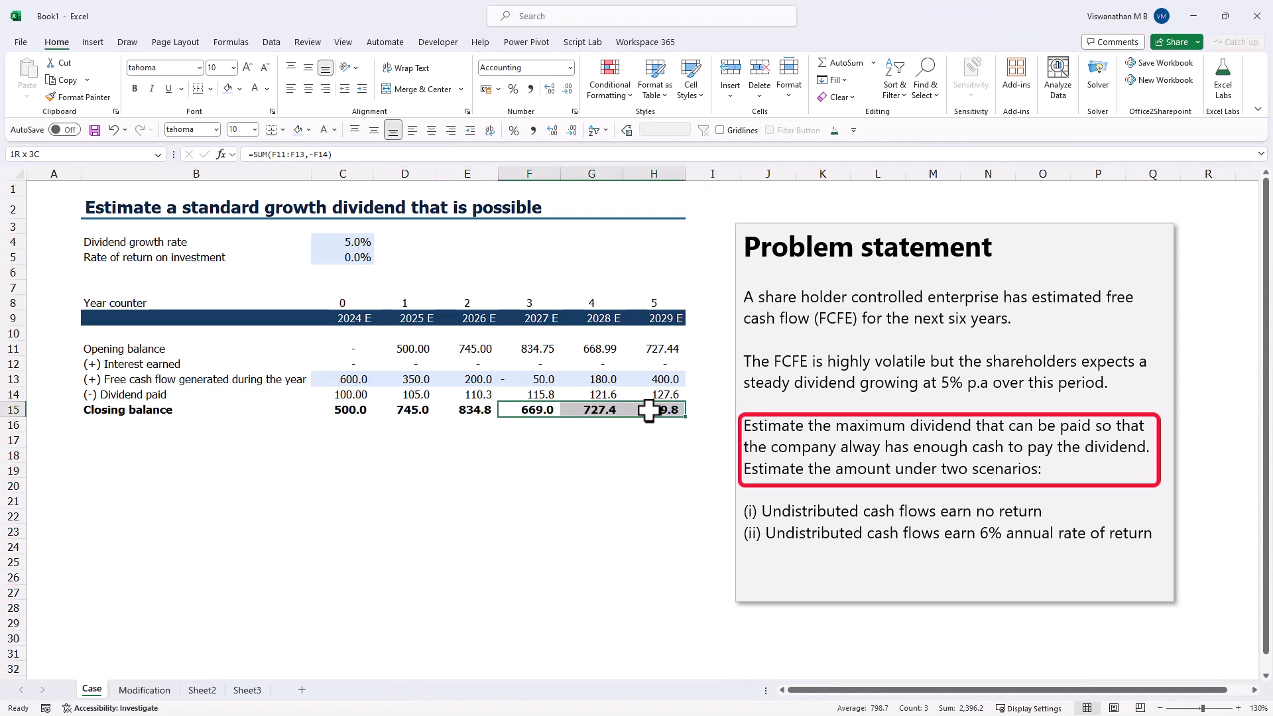
pyautogui.click(350, 400)
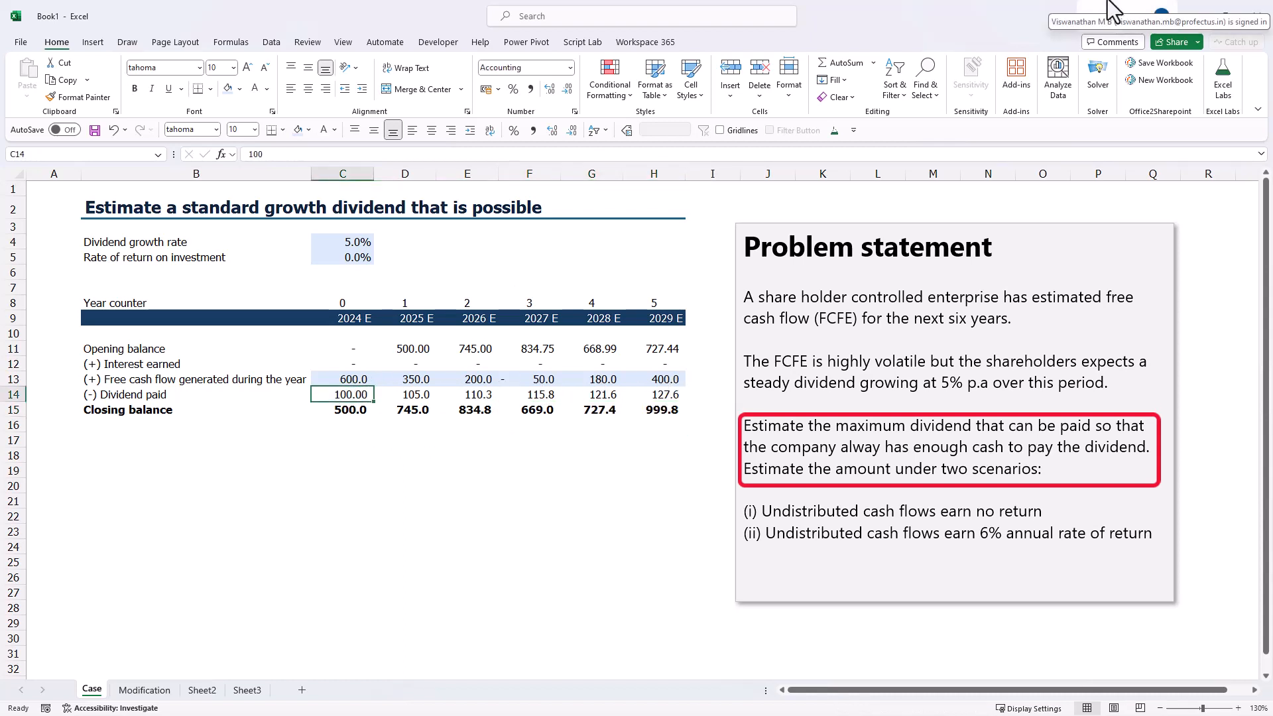
pyautogui.write('300')
pyautogui.press('Return')
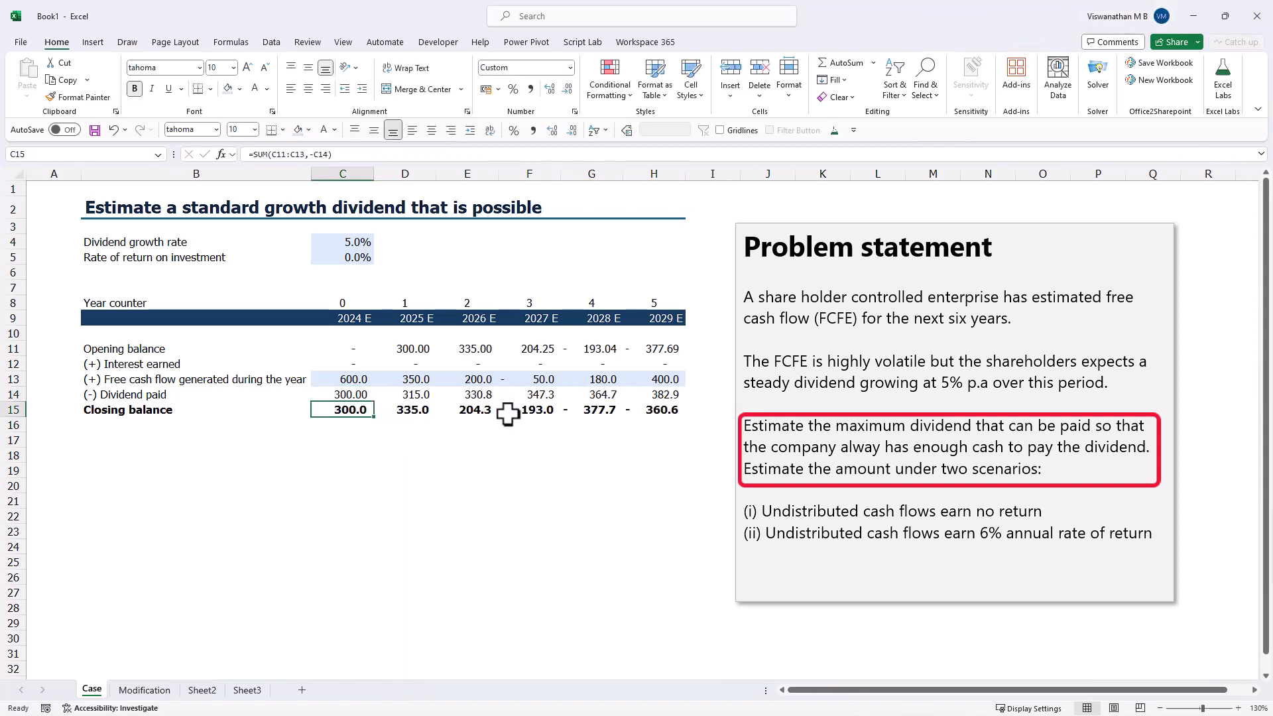
pyautogui.moveTo(544, 405); pyautogui.dragTo(676, 410)
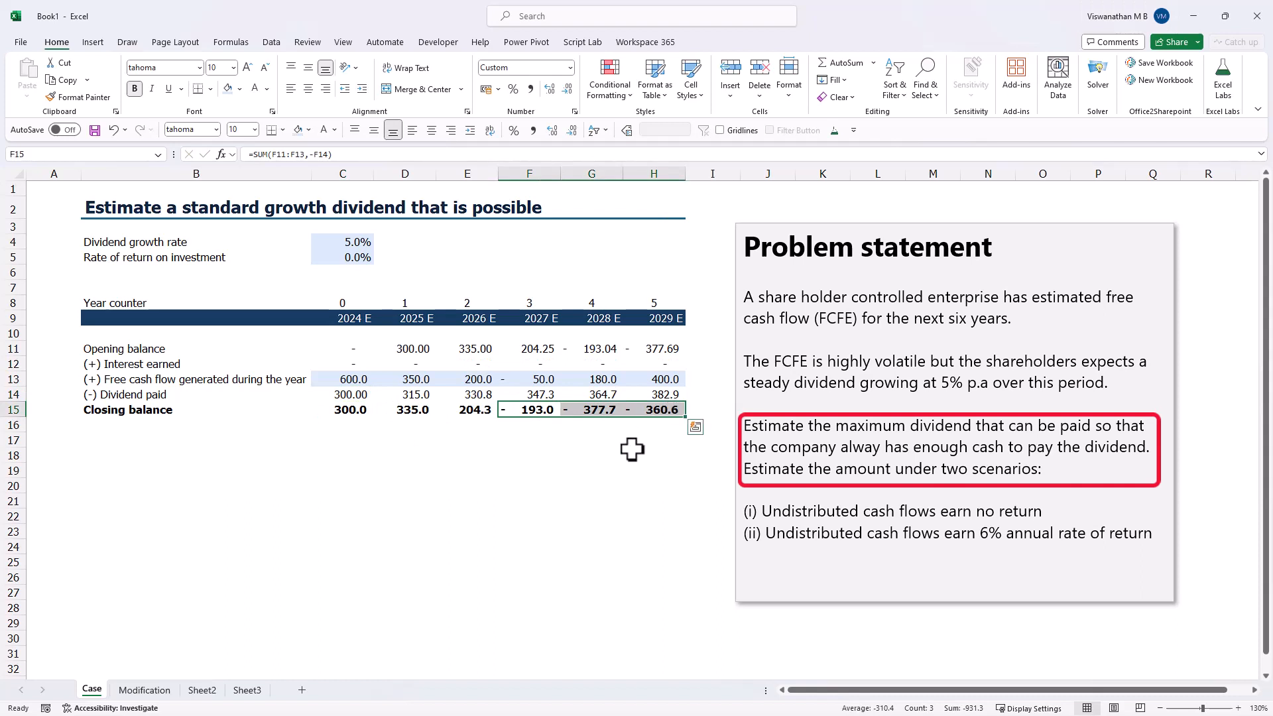
pyautogui.click(468, 393)
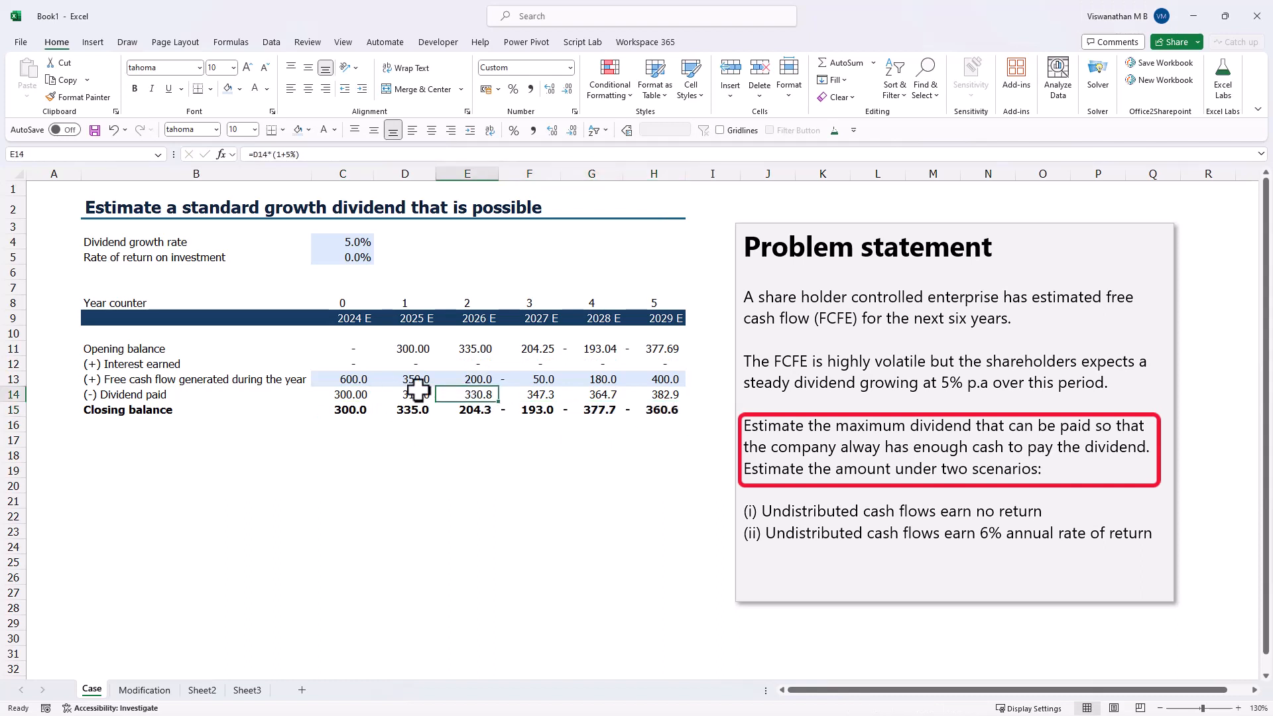
pyautogui.click(538, 392)
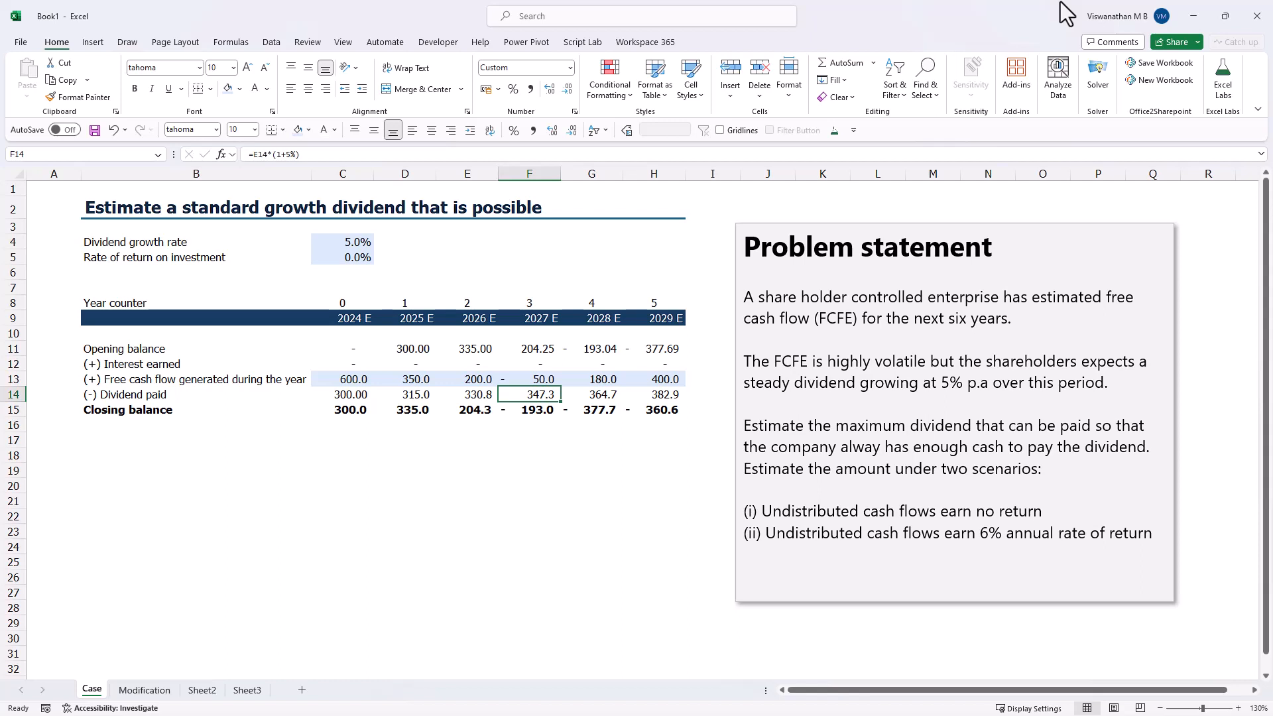
# - Try 2024 dividends of 100 and then 200 in C14
pyautogui.press('Left')
pyautogui.press('Left')
pyautogui.press('Left')
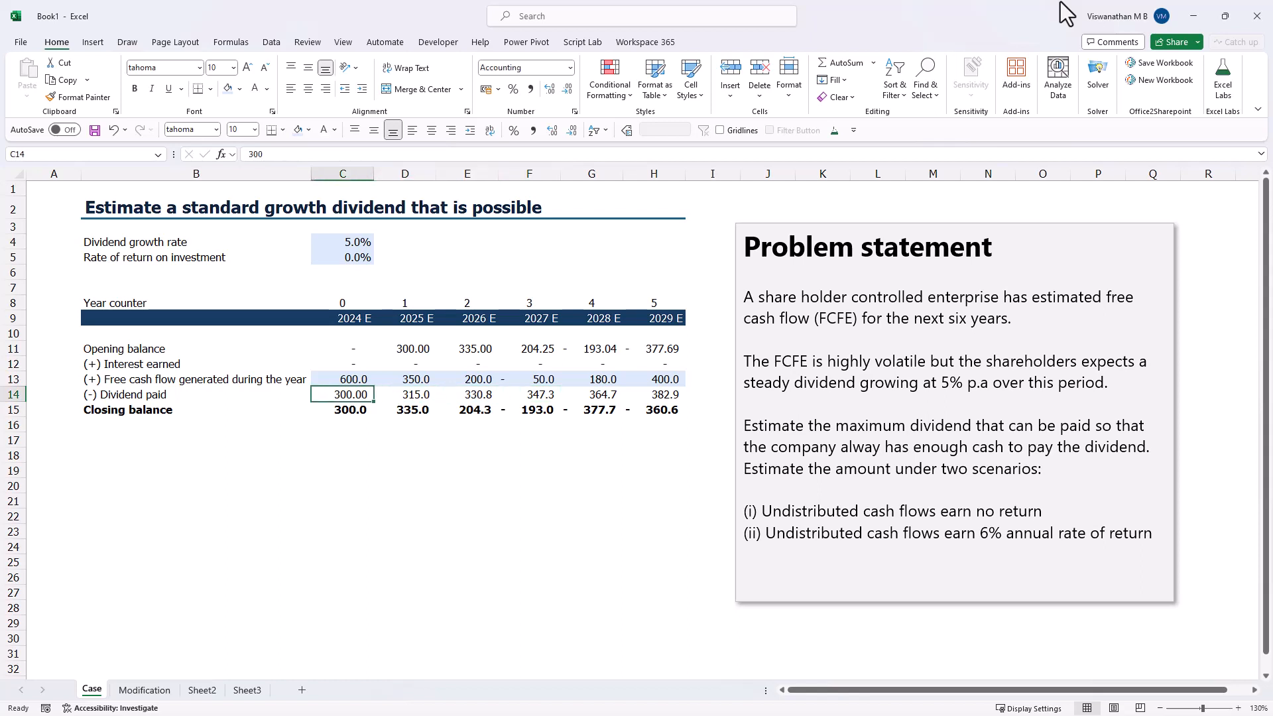
pyautogui.write('100')
pyautogui.press('Return')
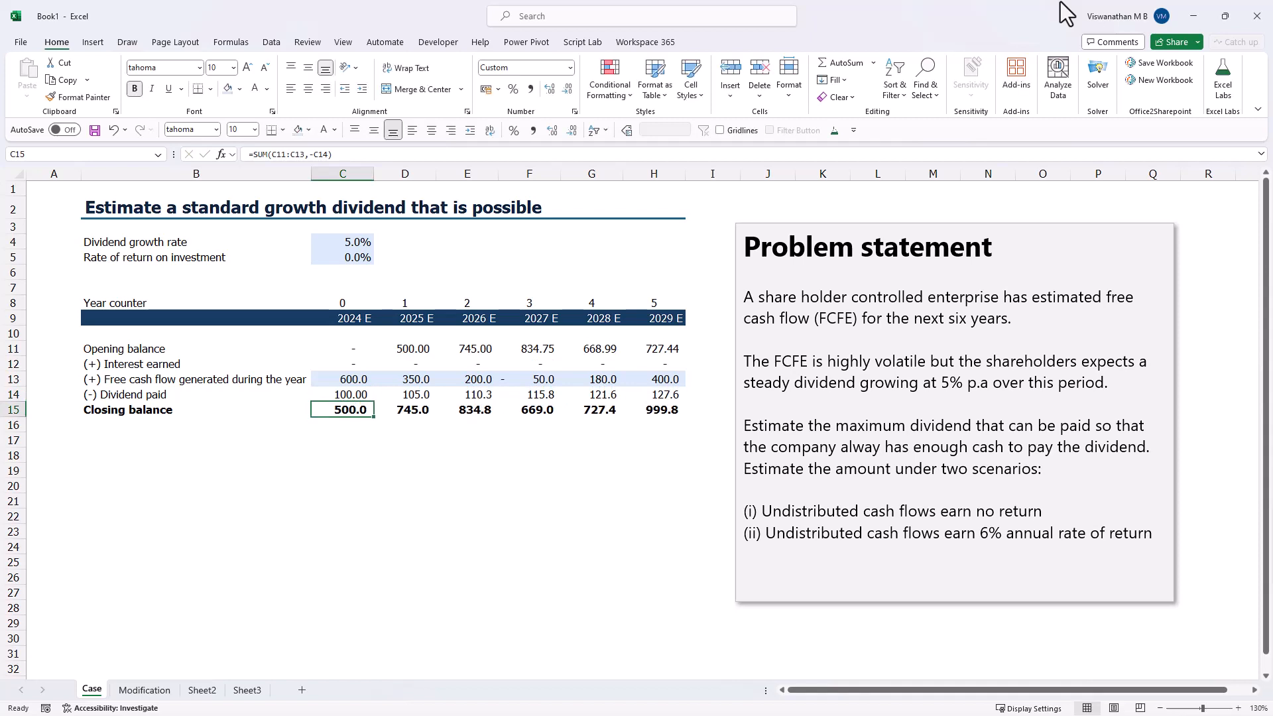
pyautogui.press('Up')
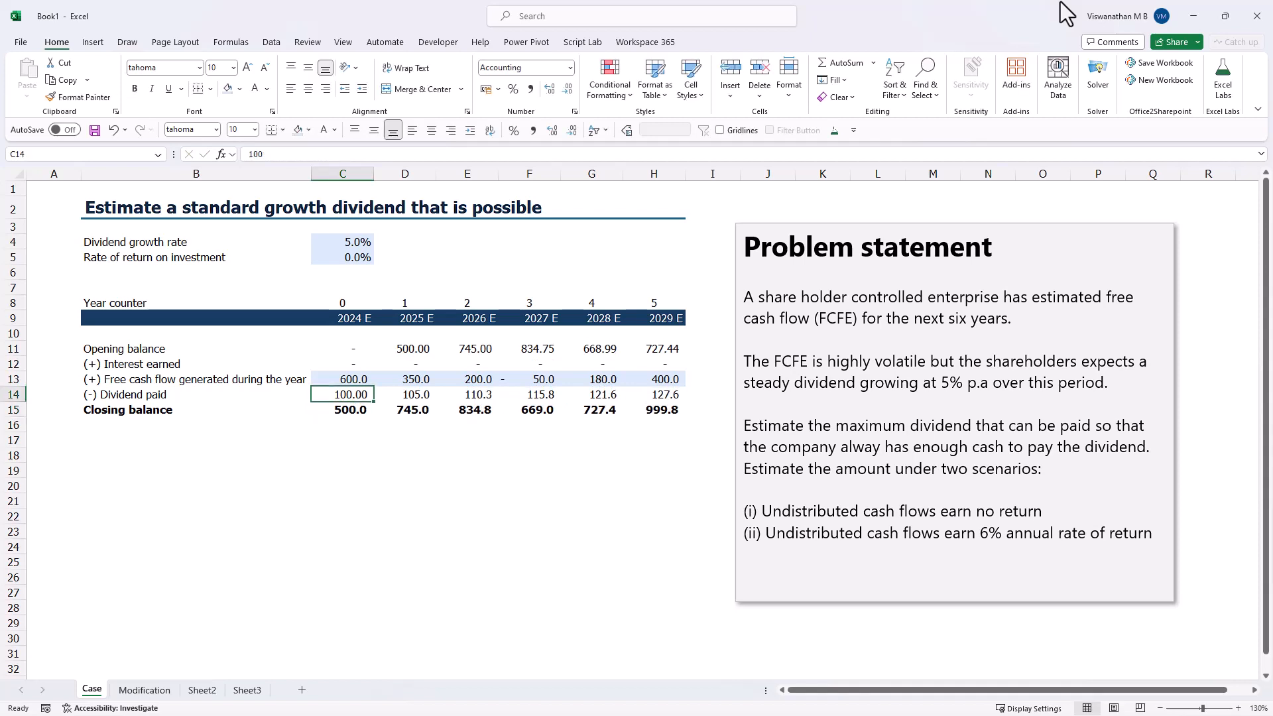
pyautogui.write('200')
pyautogui.press('Return')
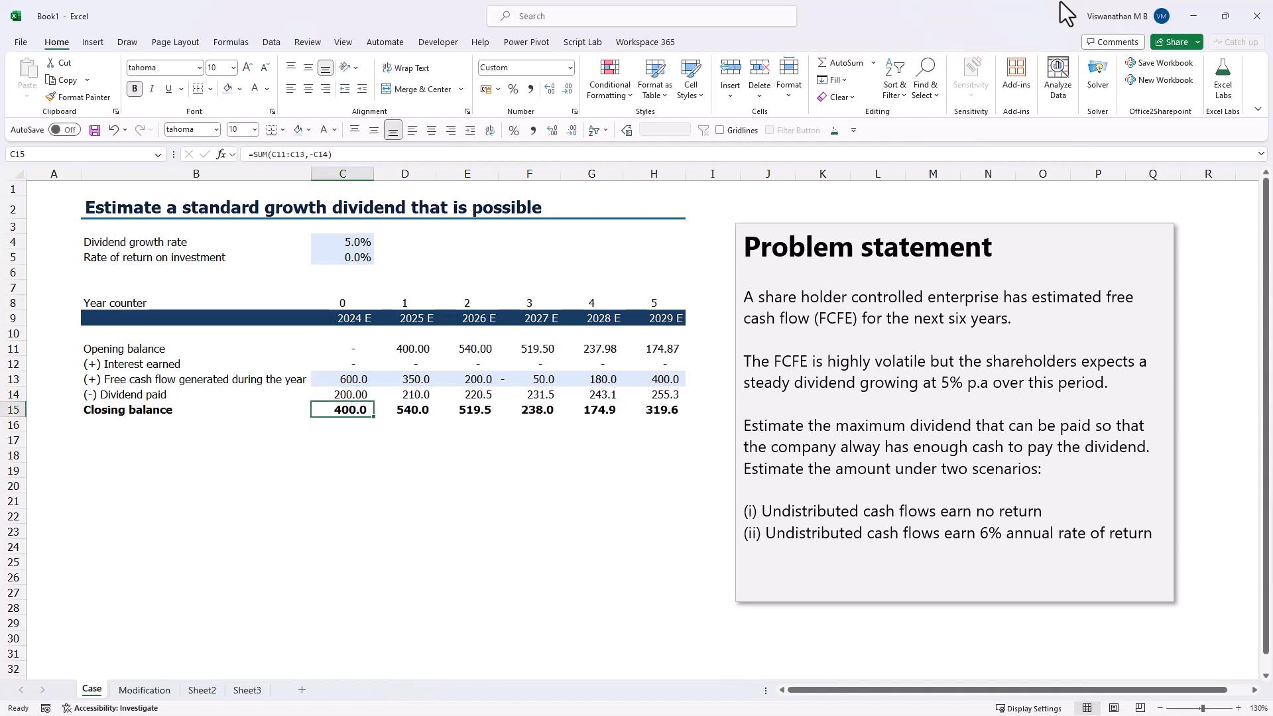
# - Clear the trial 2024 dividend from C14
pyautogui.press('Up')
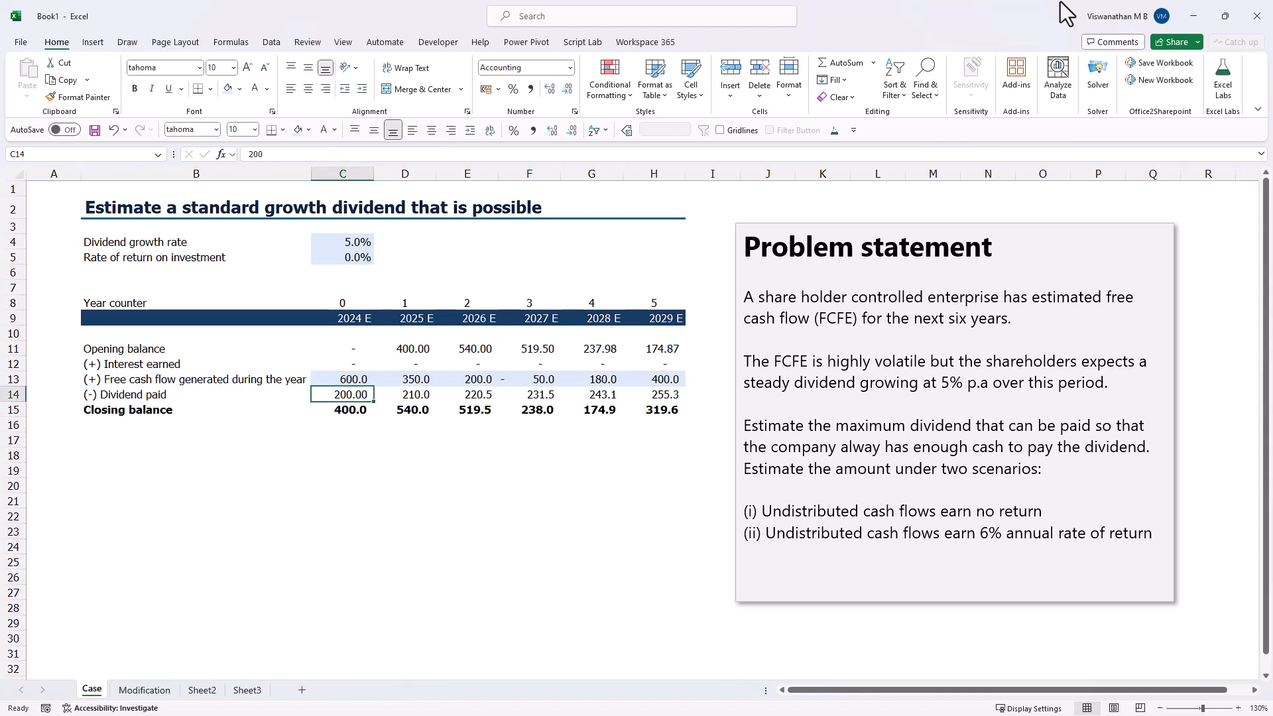
pyautogui.press('Delete')
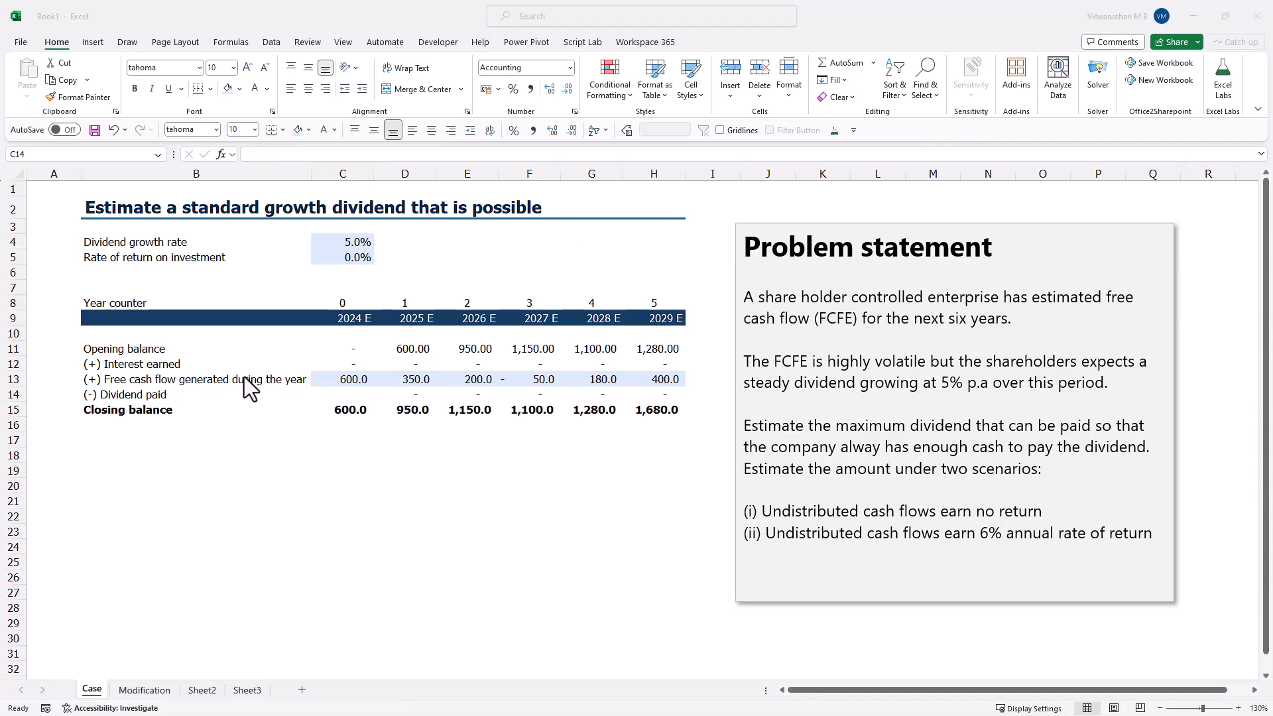
# - Enter the heading "Step 1: Compute cumulative cash flows" in B17
pyautogui.click(128, 445)
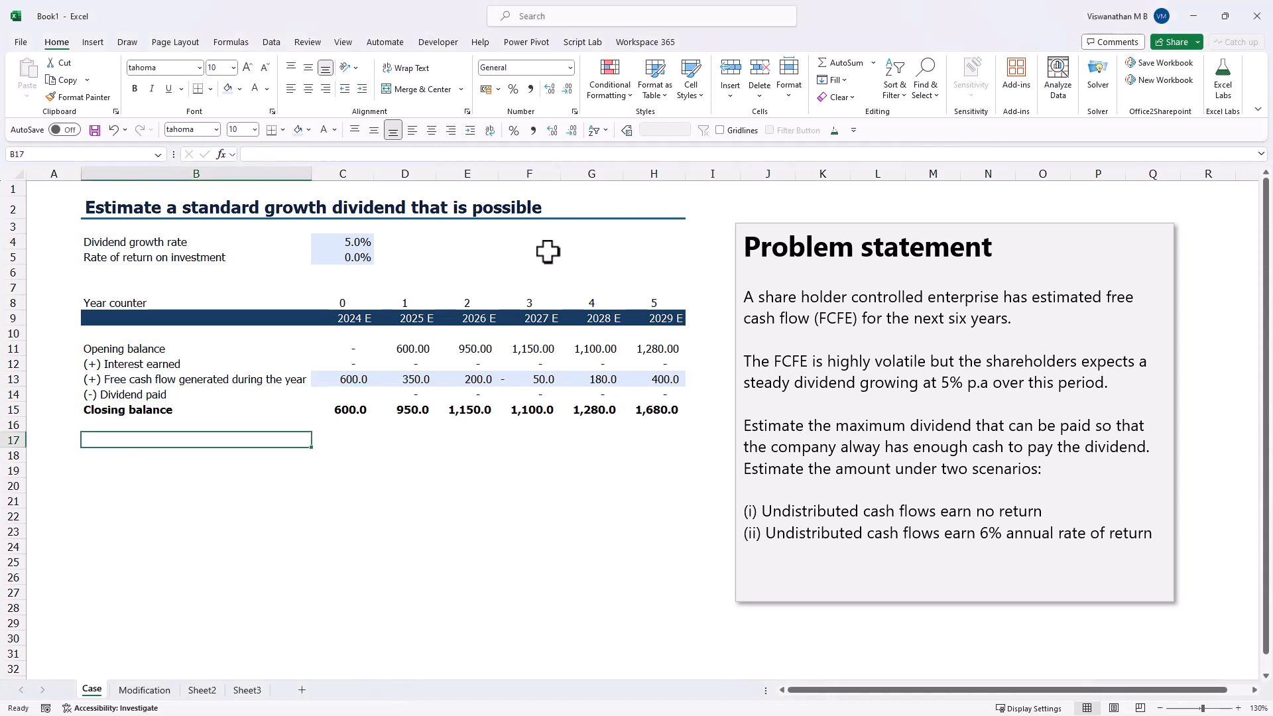
pyautogui.write('Sea')
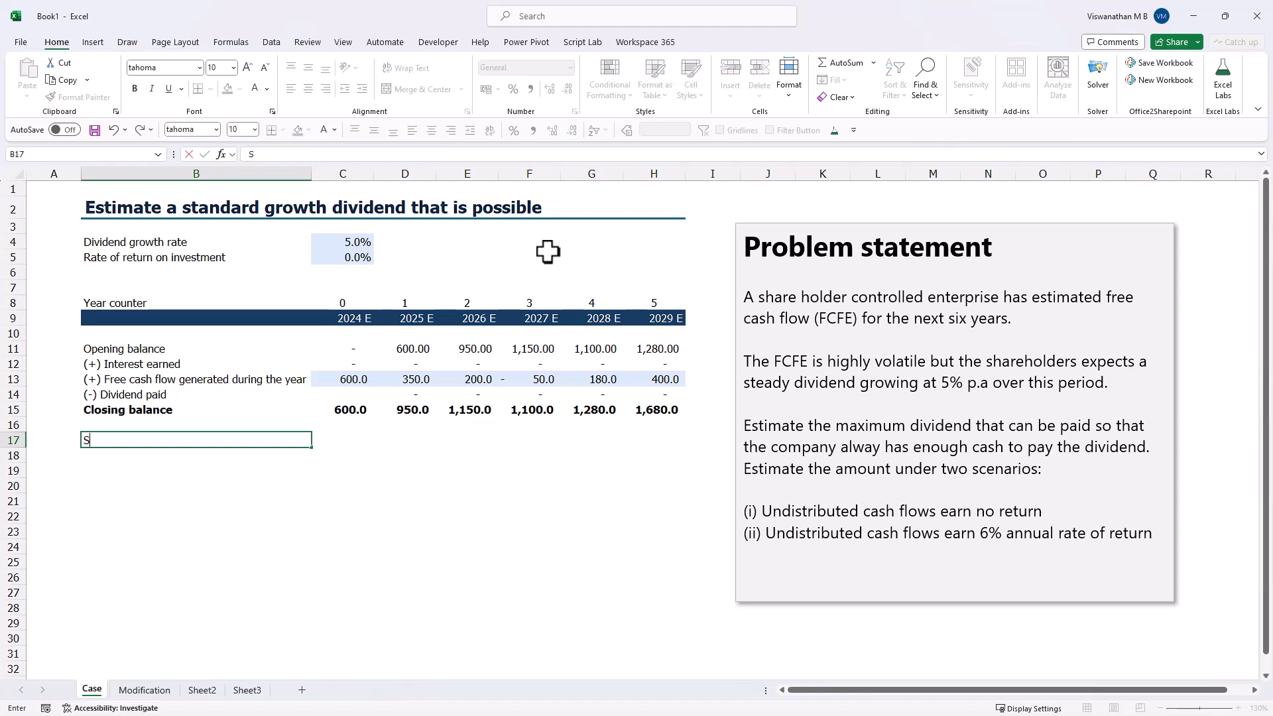
pyautogui.press('BackSpace')
pyautogui.press('BackSpace')
pyautogui.write('tep 1: Compute cumulative cash flows')
pyautogui.press('Return')
# - Label B18 "Cash flows" and link C18 to the 2024 free cash flow with =C13
pyautogui.write('Cash')
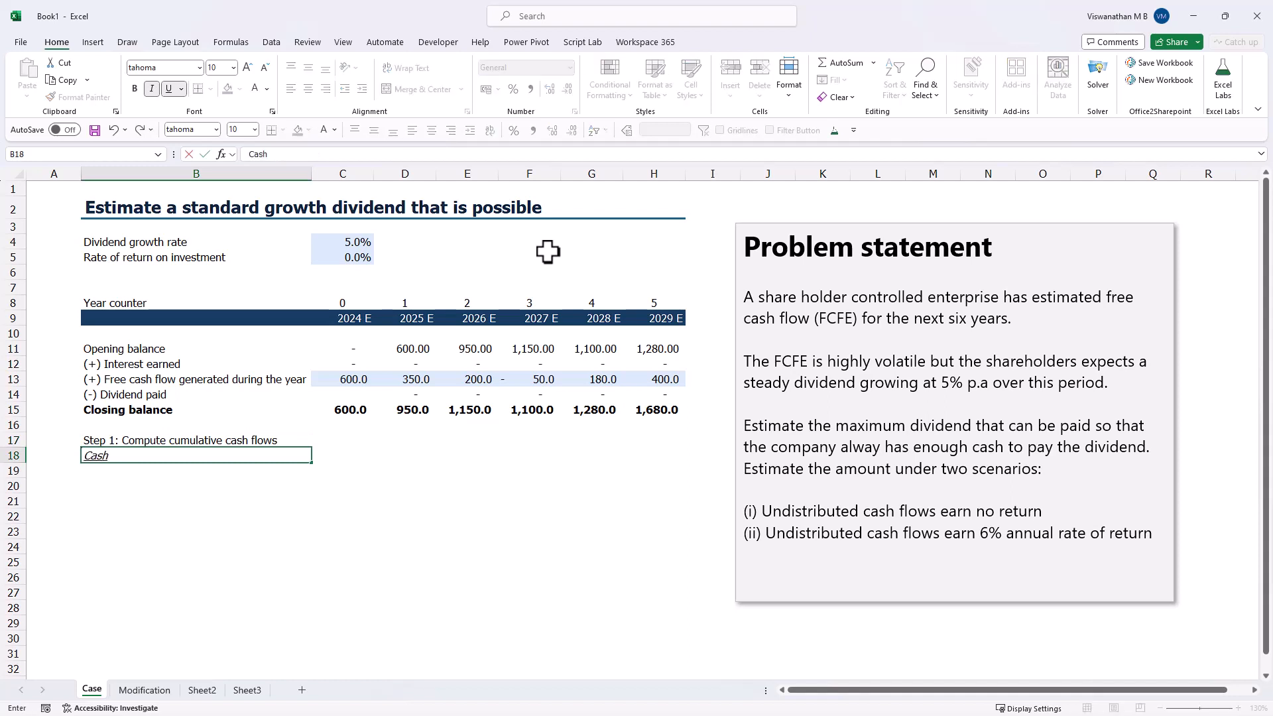
pyautogui.write(' flows')
pyautogui.press('Tab')
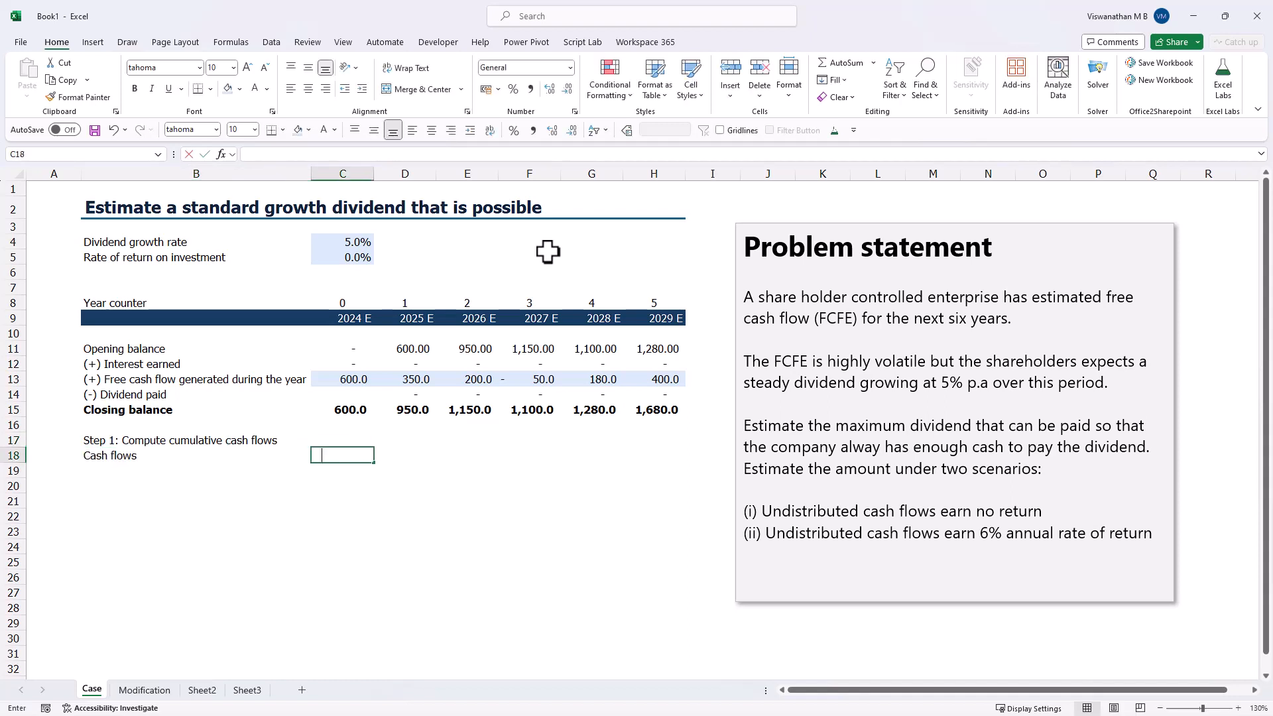
pyautogui.write('=')
pyautogui.press('Up')
pyautogui.press('Up')
pyautogui.press('Up')
pyautogui.press('Up')
pyautogui.press('Up')
pyautogui.hotkey('ctrl', 'Return')
# - Fill the cash flow link from C18 across to the 2029 column in H18
pyautogui.hotkey('ctrl', 'c')
pyautogui.hotkey('shift', 'Right')
pyautogui.hotkey('shift', 'Right')
pyautogui.hotkey('shift', 'Right')
pyautogui.hotkey('shift', 'Right')
pyautogui.hotkey('shift', 'Right')
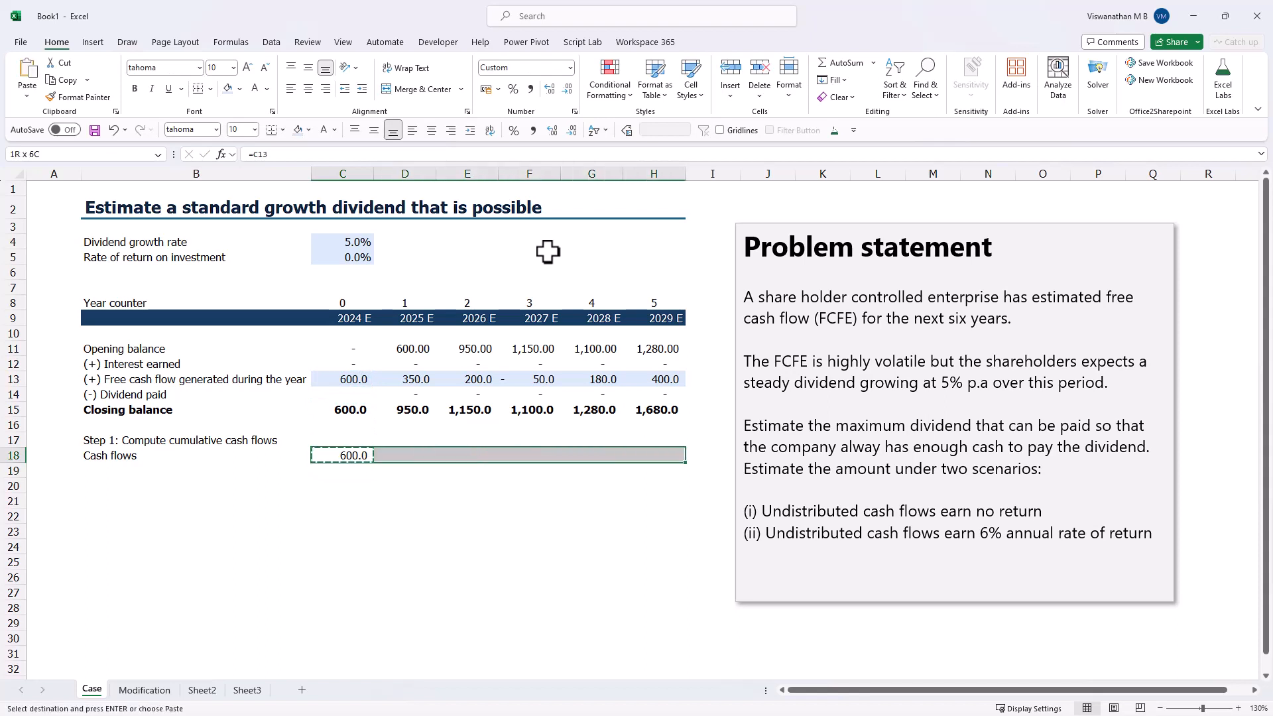
pyautogui.press('Return')
# - Label B19 "Running total" and start the total in C19 with =C18
pyautogui.press('Down')
pyautogui.press('Left')
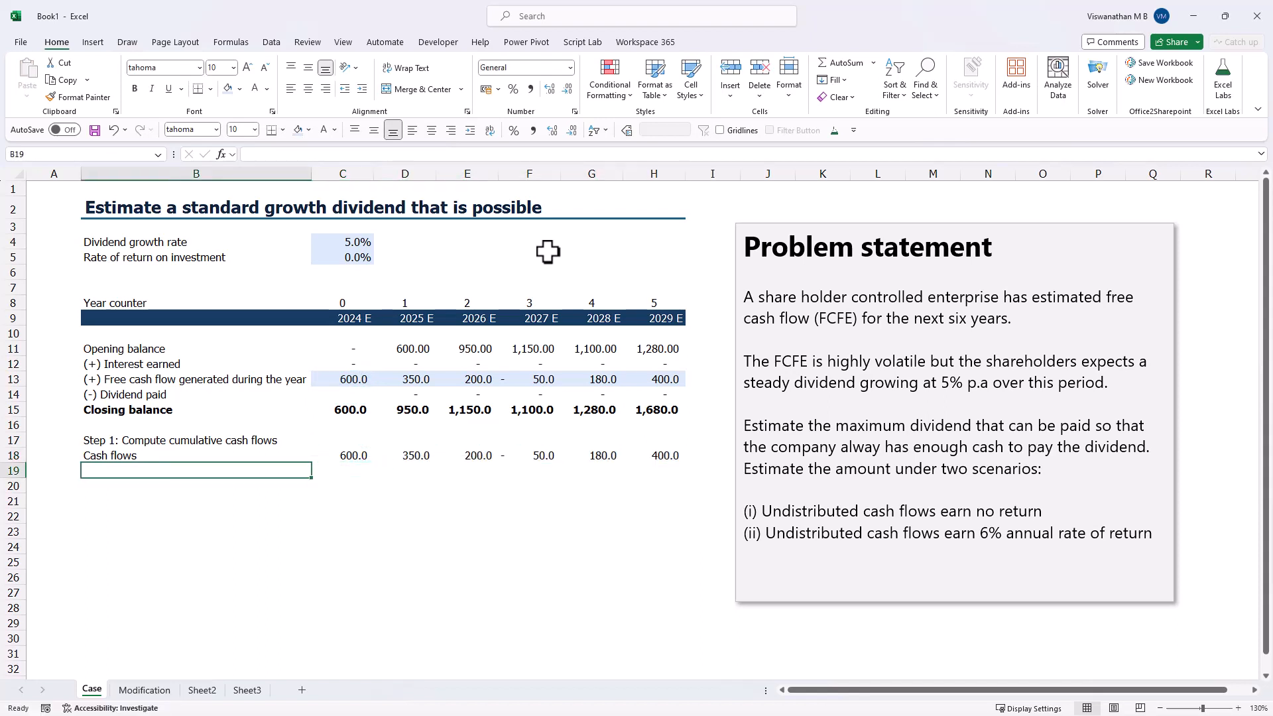
pyautogui.write('Running total')
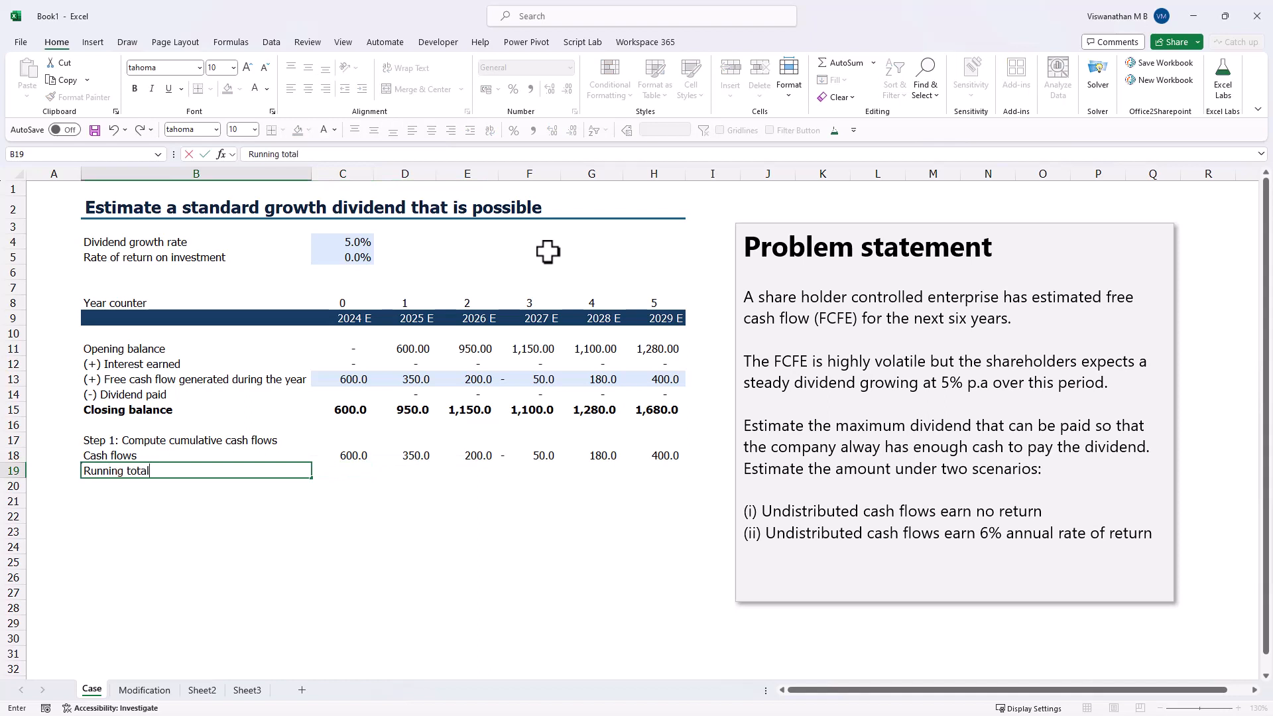
pyautogui.press('Tab')
pyautogui.write('=')
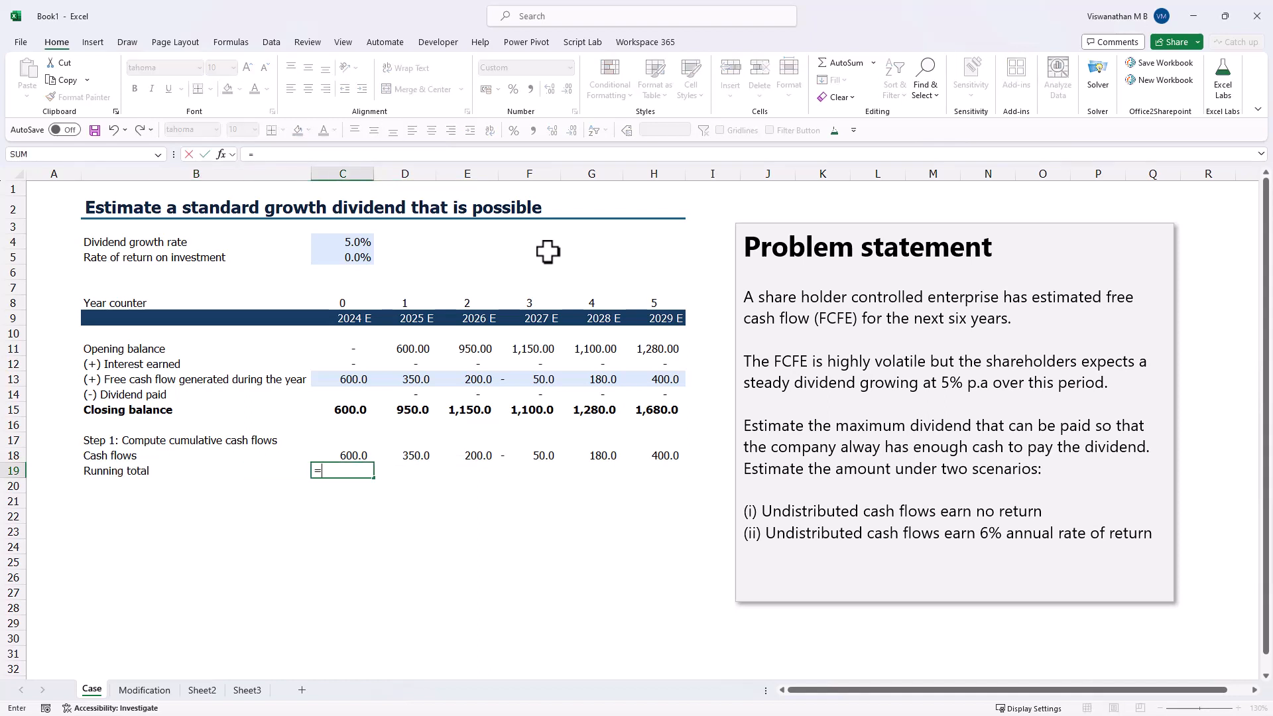
pyautogui.press('Up')
pyautogui.press('Tab')
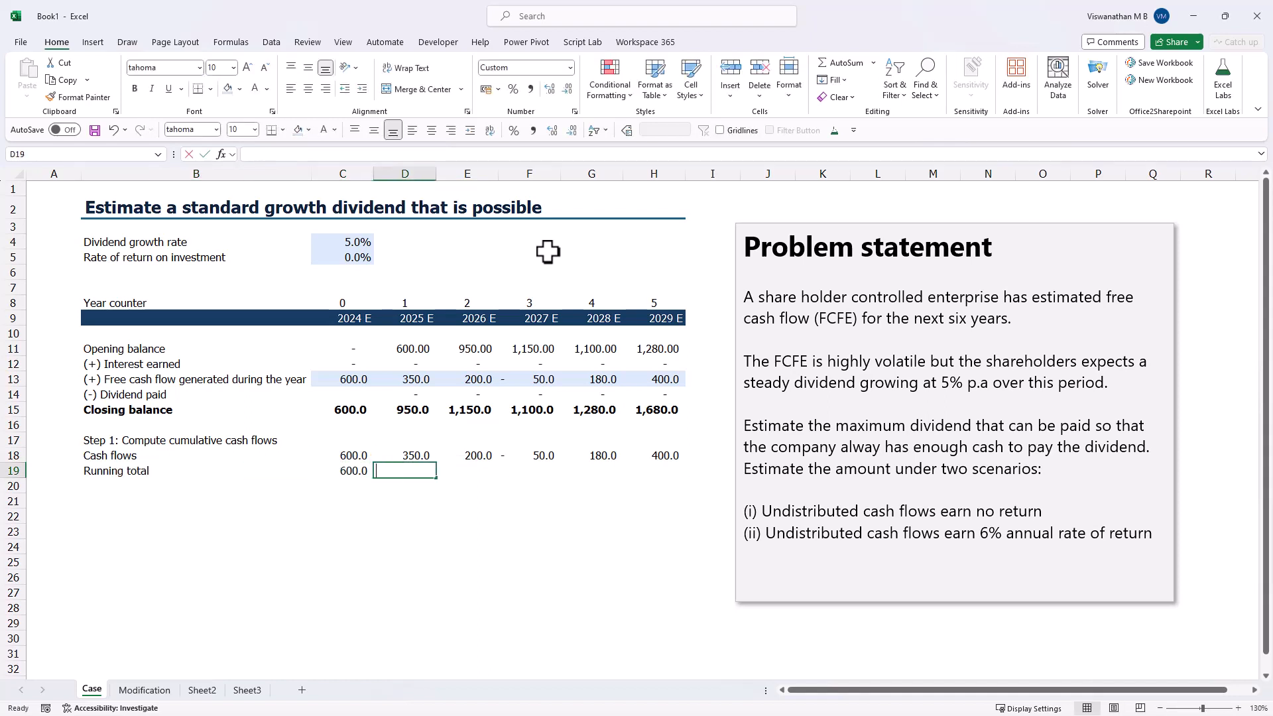
# - Calculate the 2025 running total in D19 with =C19+D18
pyautogui.write('=')
pyautogui.press('Left')
pyautogui.write('+')
pyautogui.press('Up')
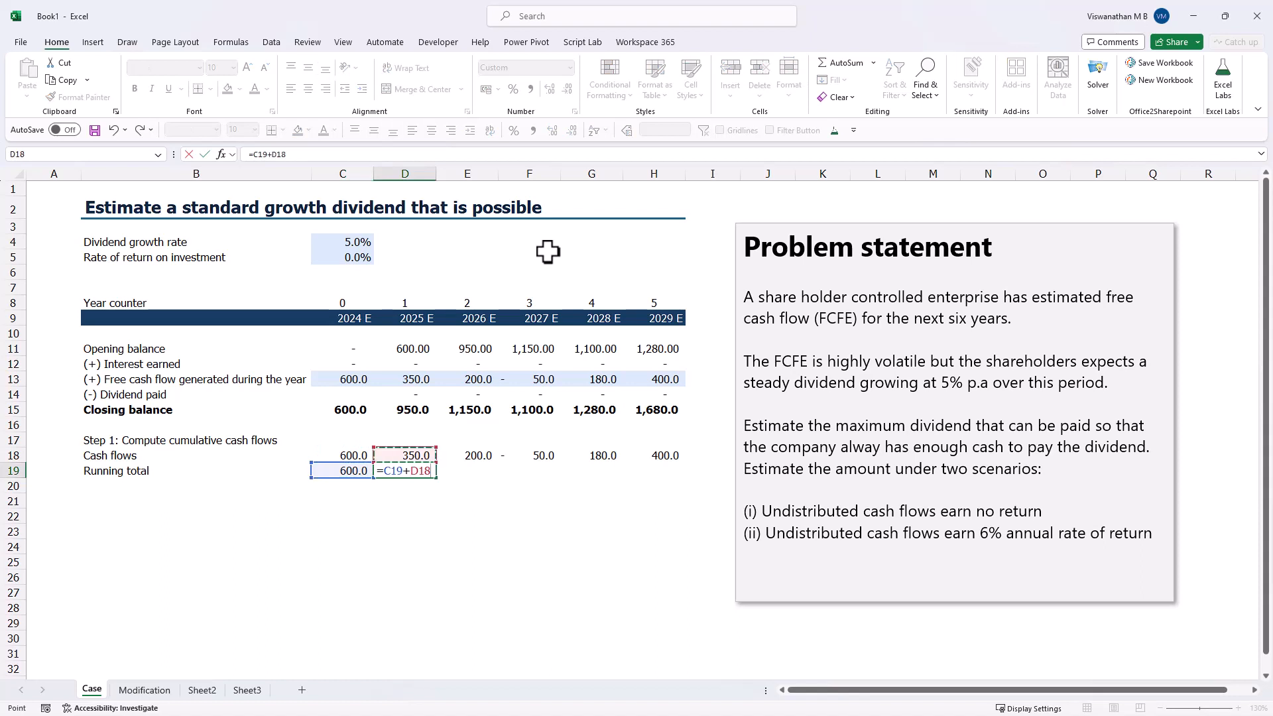
pyautogui.hotkey('ctrl', 'Return')
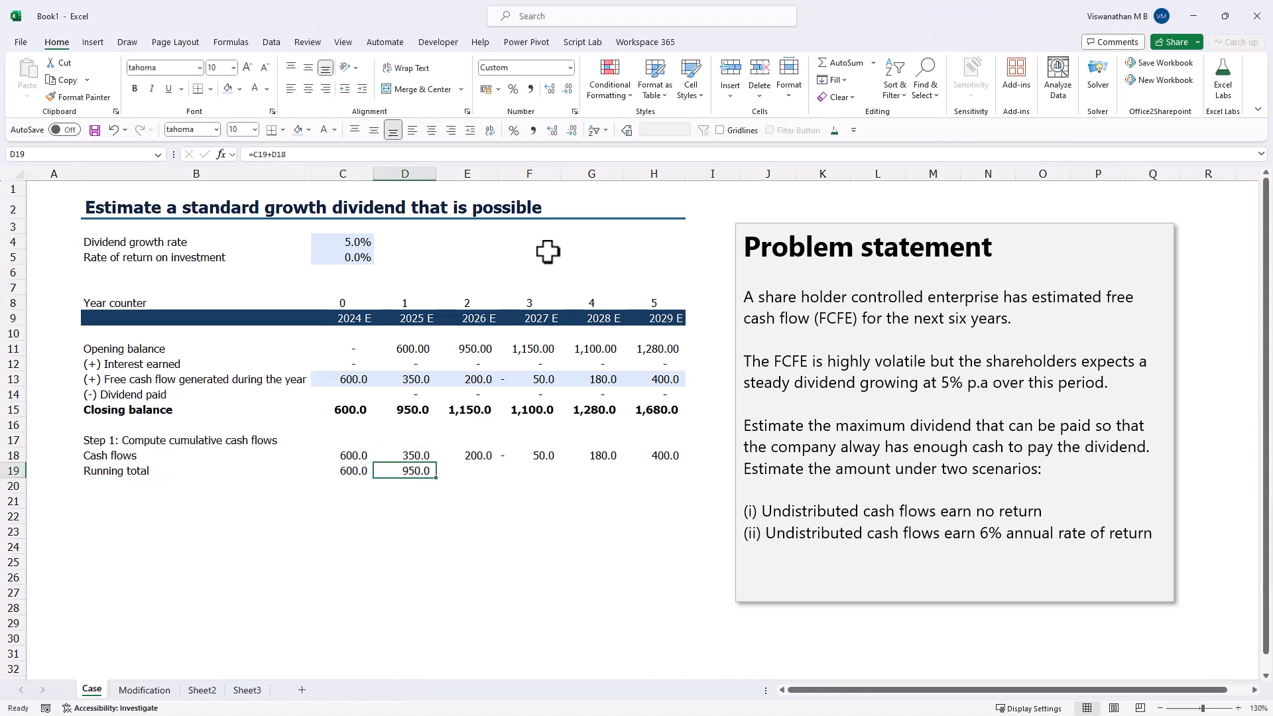
# - Copy the running total formula from D19 across E19:H19
pyautogui.hotkey('ctrl', 'c')
pyautogui.press('Right')
pyautogui.hotkey('ctrl', 'v')
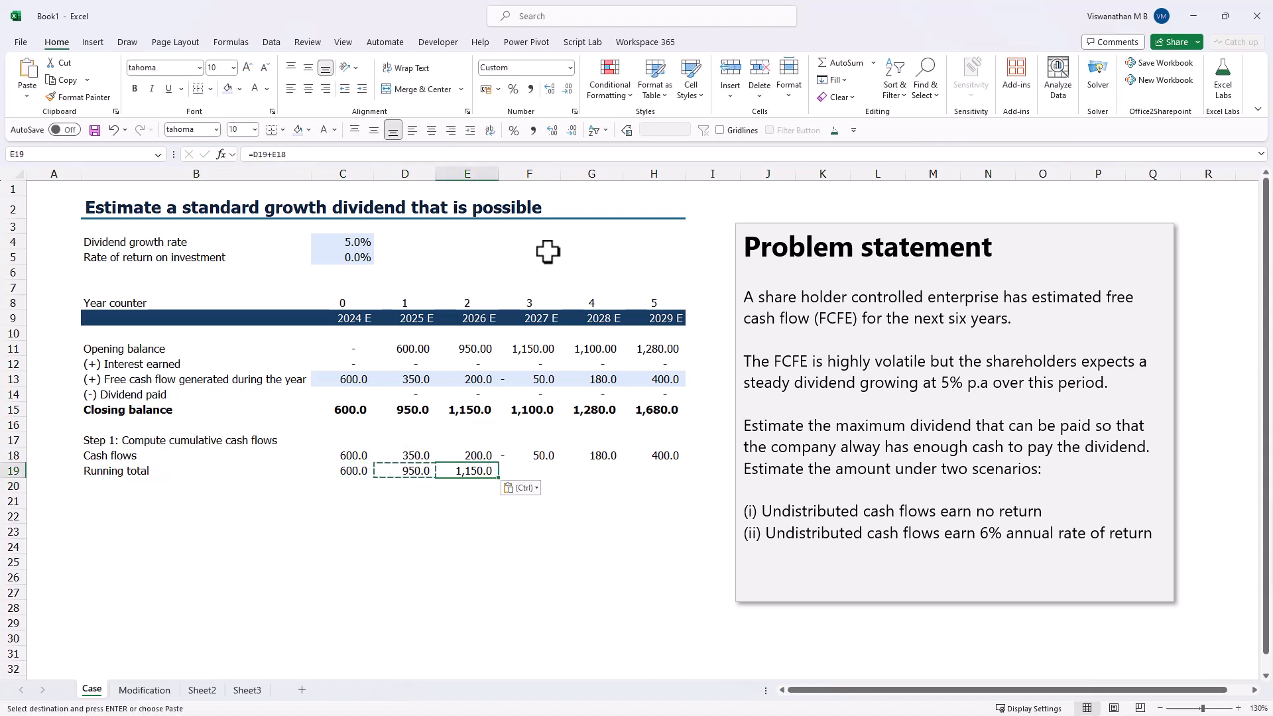
pyautogui.press('Right')
pyautogui.hotkey('ctrl', 'v')
pyautogui.hotkey('shift', 'Right')
pyautogui.hotkey('shift', 'Right')
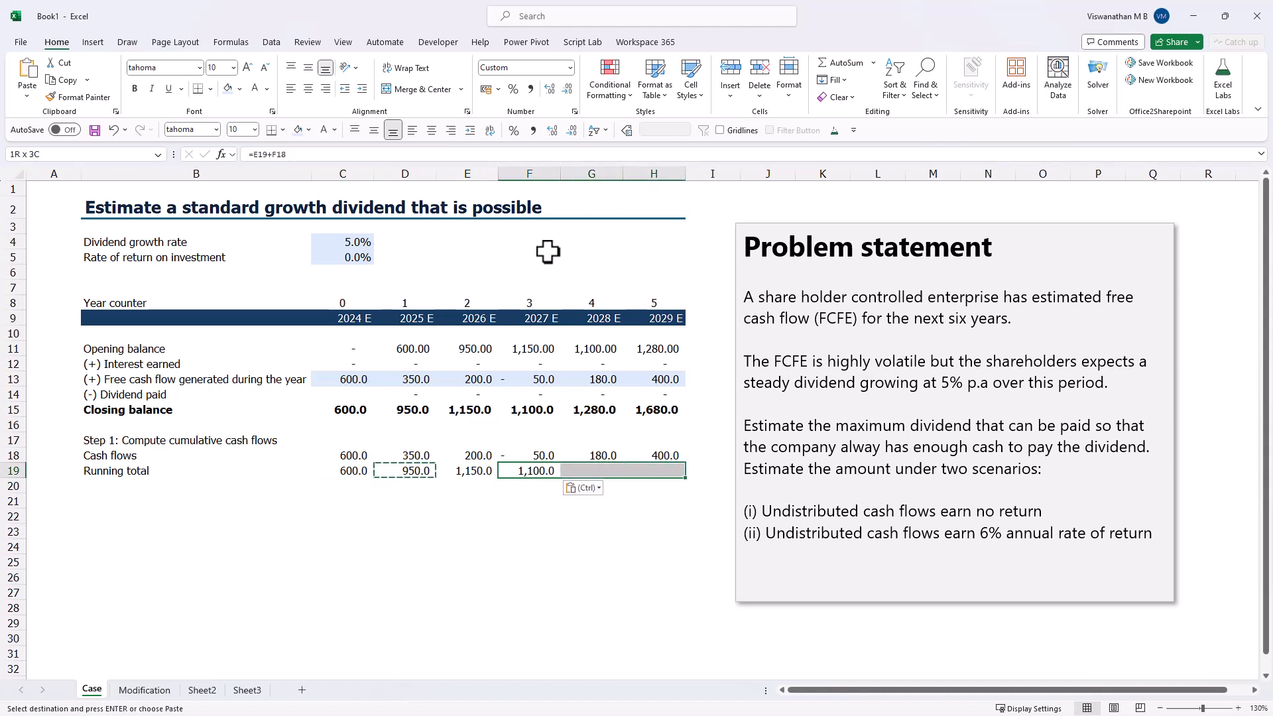
pyautogui.press('Return')
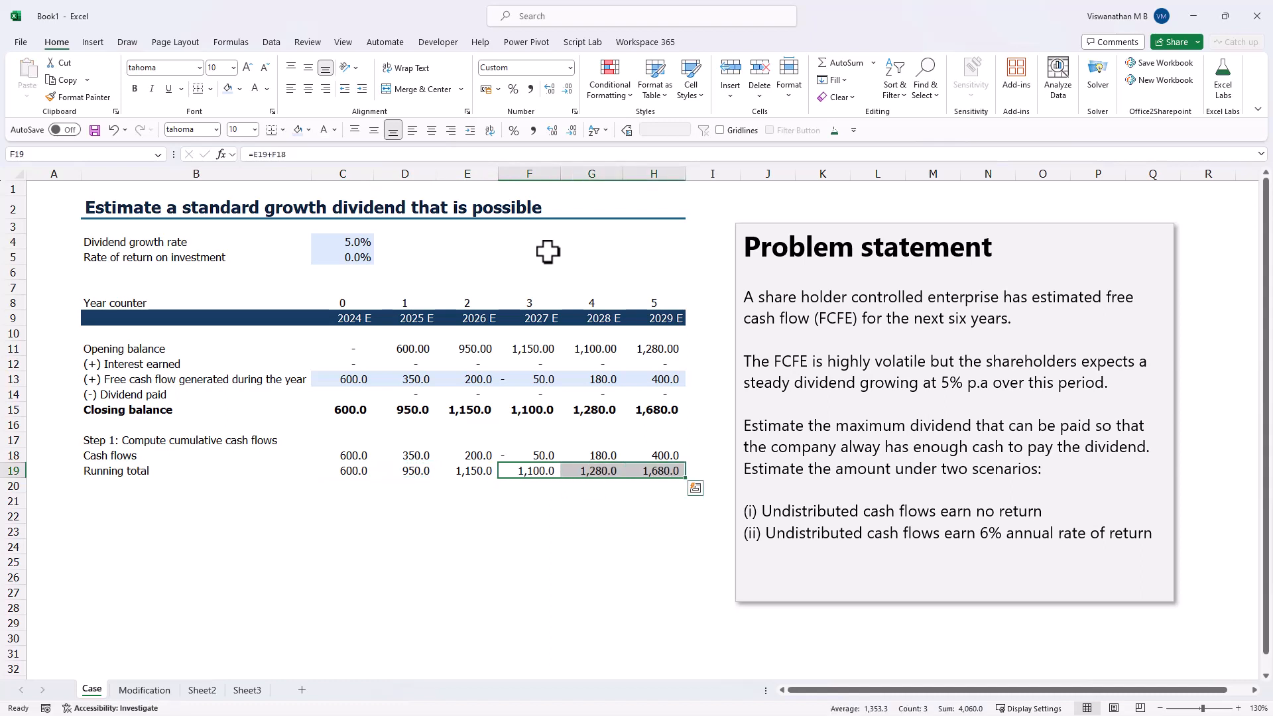
# - Format the Step 1 heading in B17 as italic and underlined
pyautogui.click(105, 440)
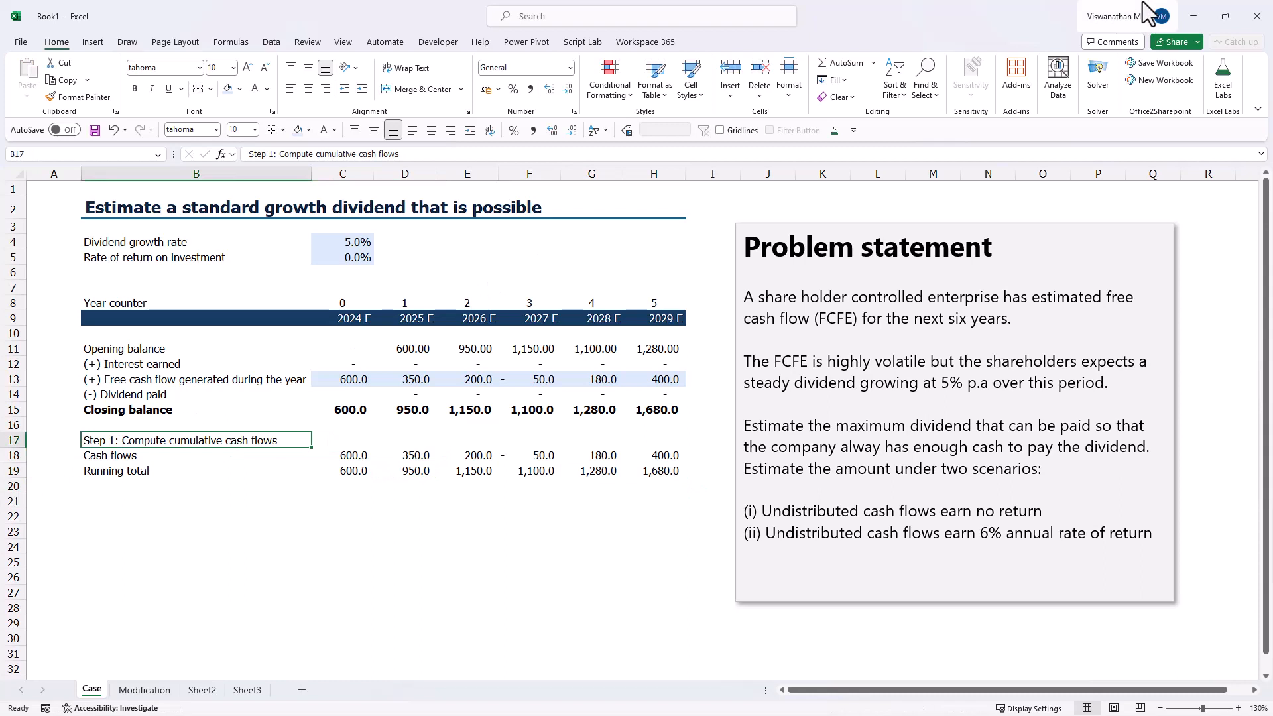
pyautogui.hotkey('ctrl', 'i')
pyautogui.hotkey('ctrl', 'u')
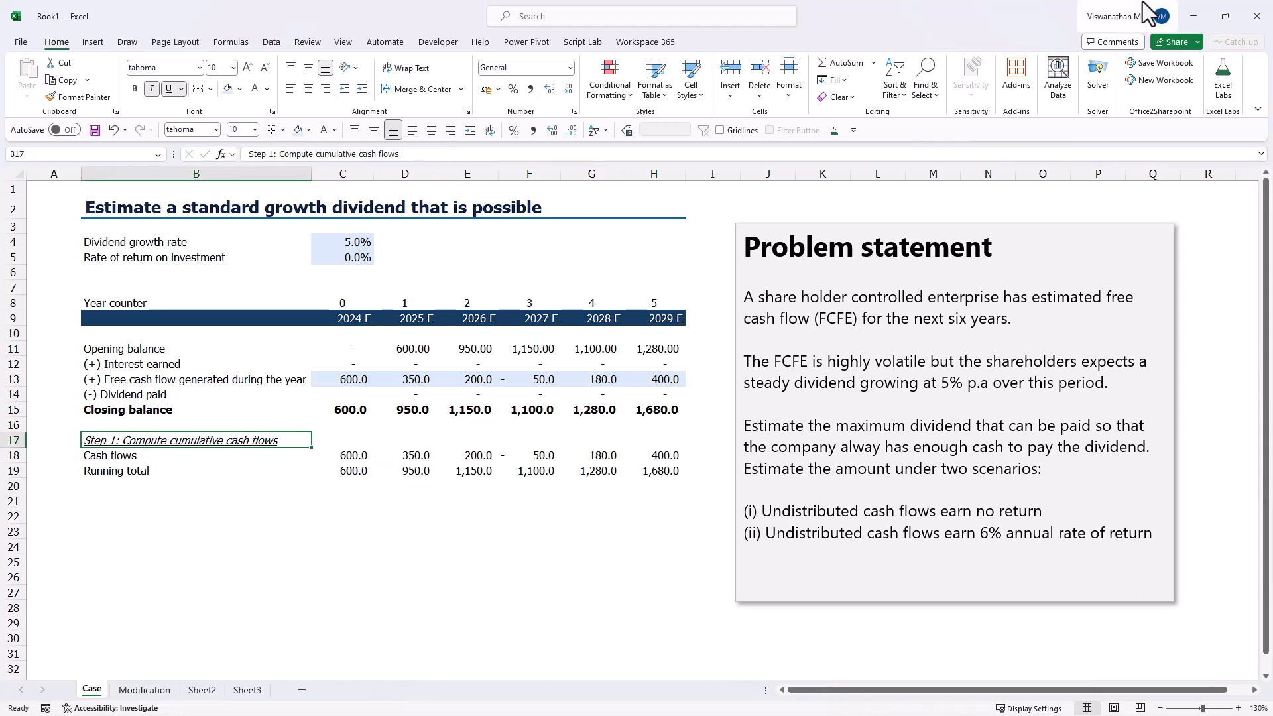
# - Copy the Step 1 heading from B17 to B21 and replace its text with "Step 2: Compute cumulative dividend of Re.1"
pyautogui.hotkey('ctrl', 'c')
pyautogui.press('Down')
pyautogui.press('Down')
pyautogui.press('Down')
pyautogui.press('Down')
pyautogui.press('Return')
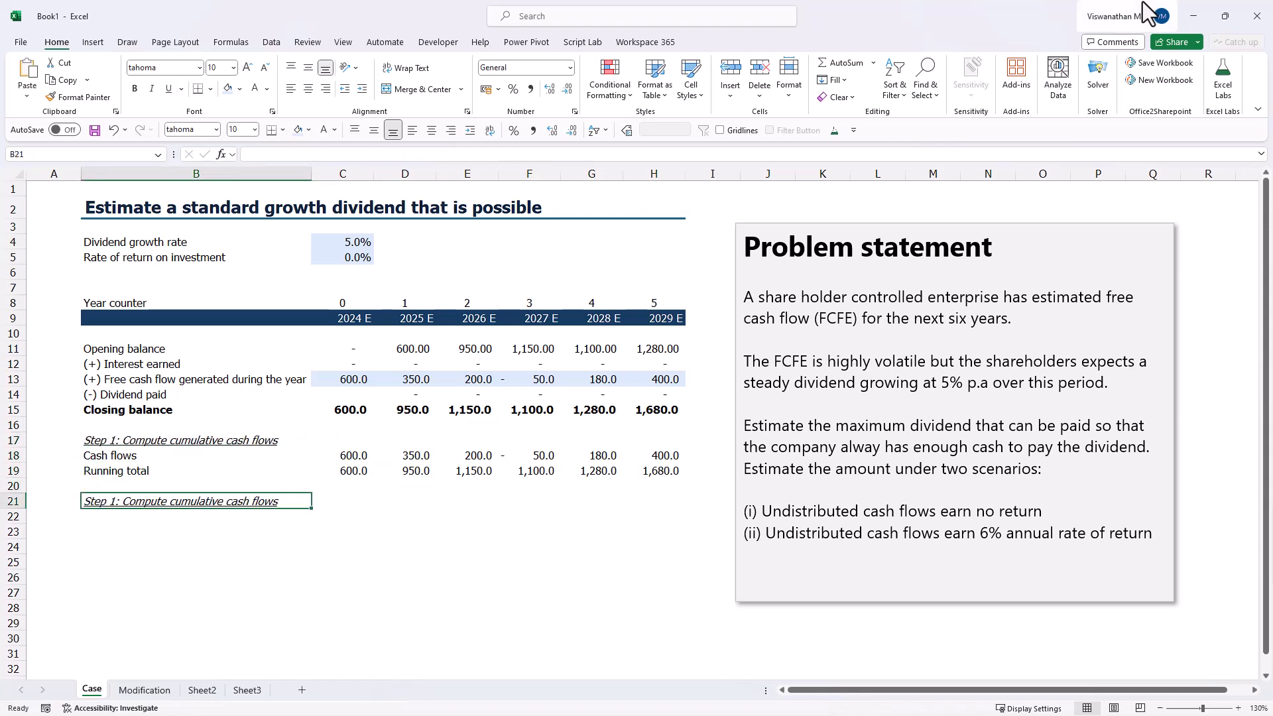
pyautogui.write('Ste')
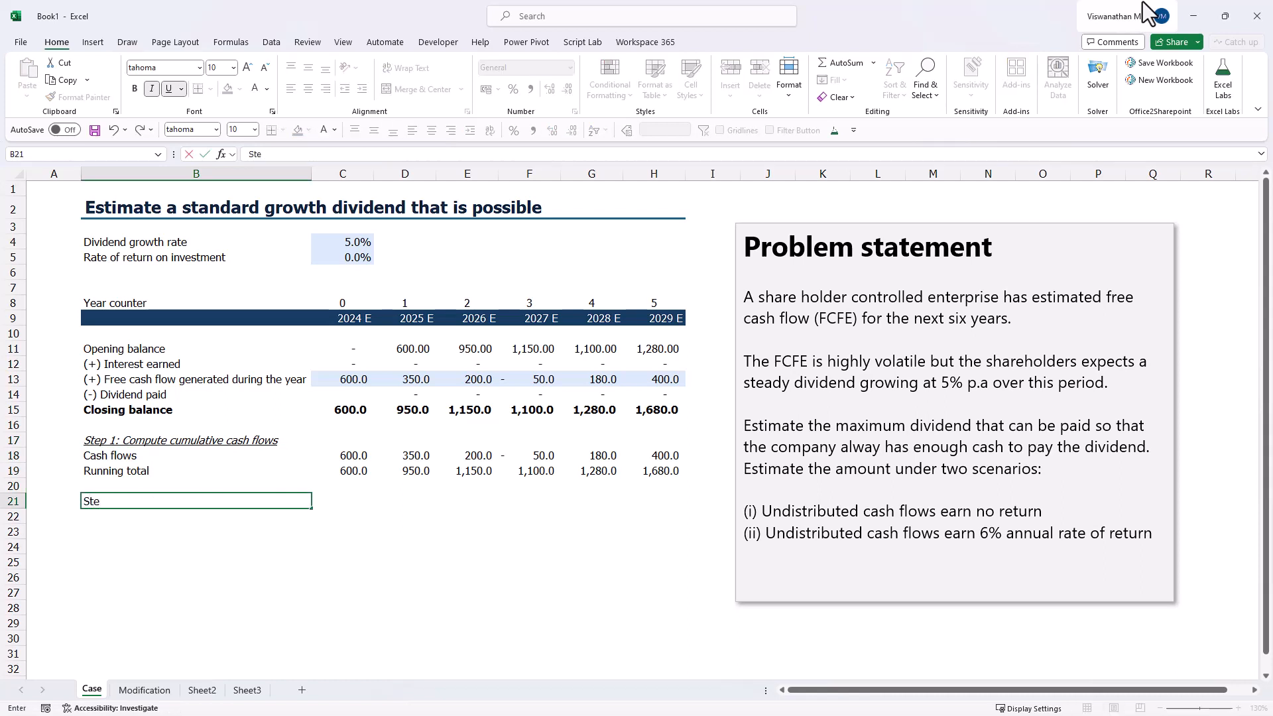
pyautogui.write('p 2: Compute cumulative dividend of Re.1')
pyautogui.press('Return')
# - Label B22 "Dividend" without italics or underline, and enter 1 as the 2024 dividend in C22
pyautogui.write('Dividend')
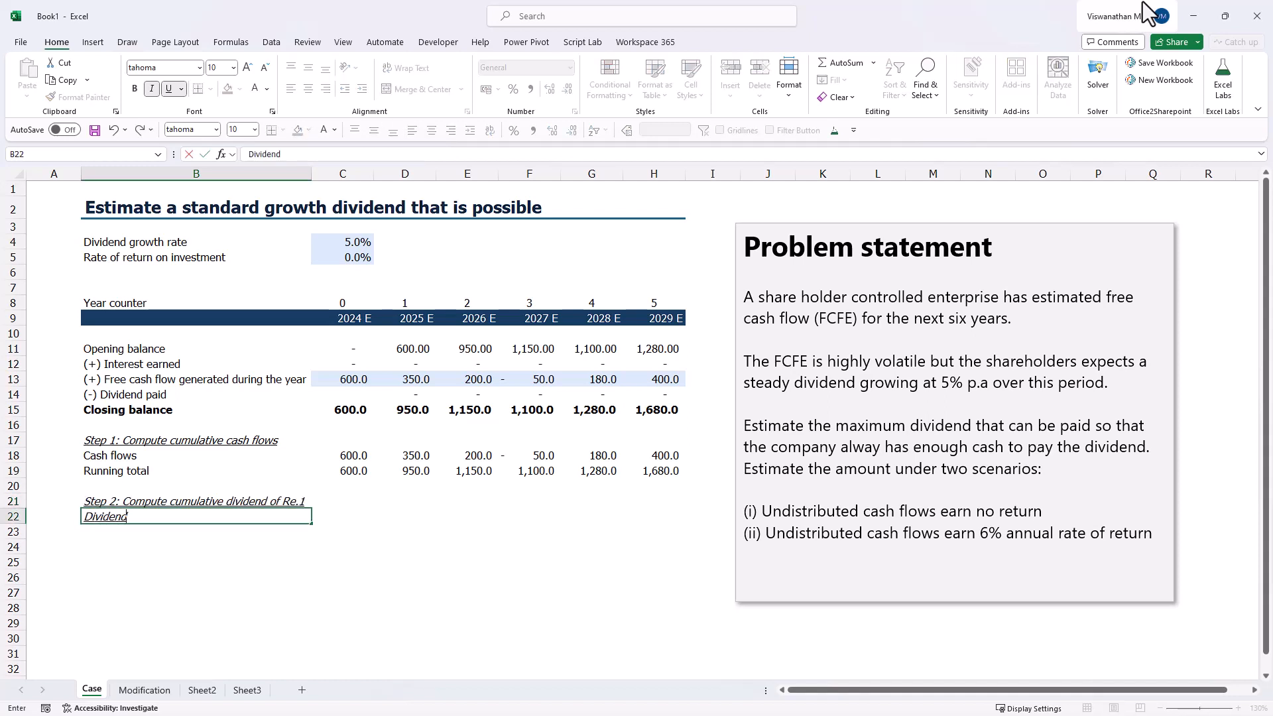
pyautogui.press('Return')
pyautogui.press('Up')
pyautogui.hotkey('ctrl', 'i')
pyautogui.hotkey('ctrl', 'u')
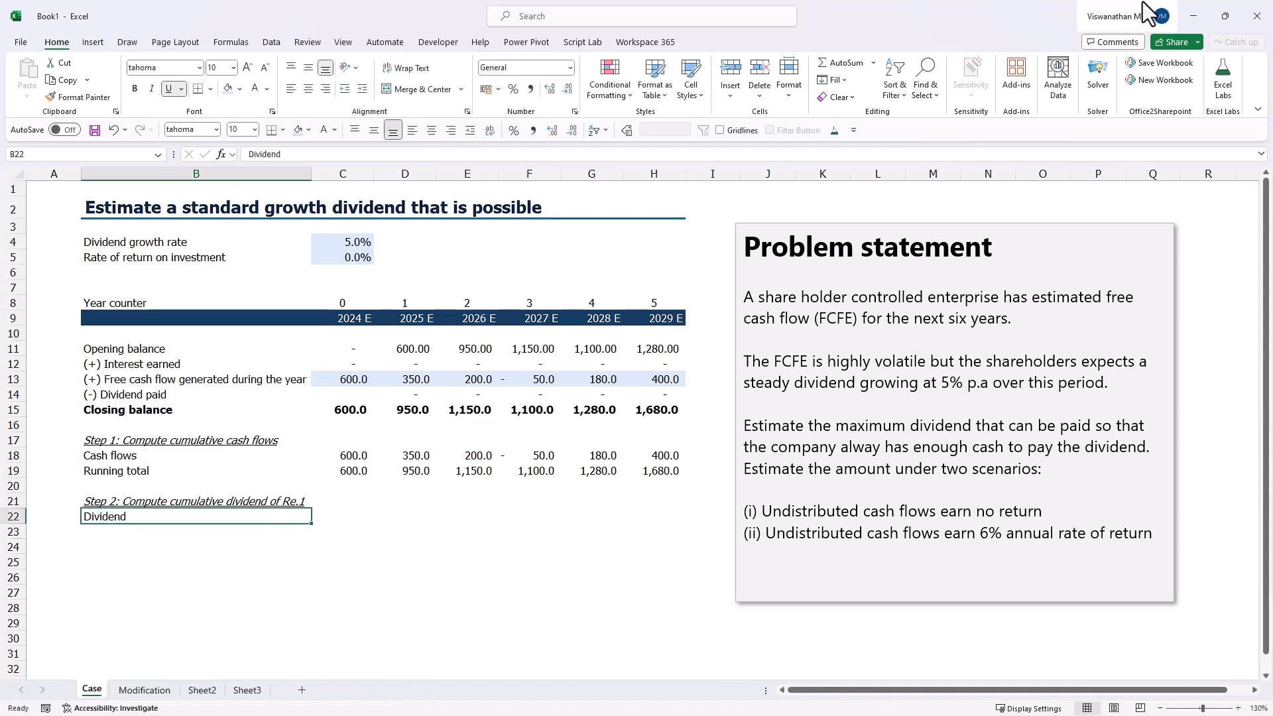
pyautogui.press('Right')
pyautogui.write('1')
pyautogui.press('Right')
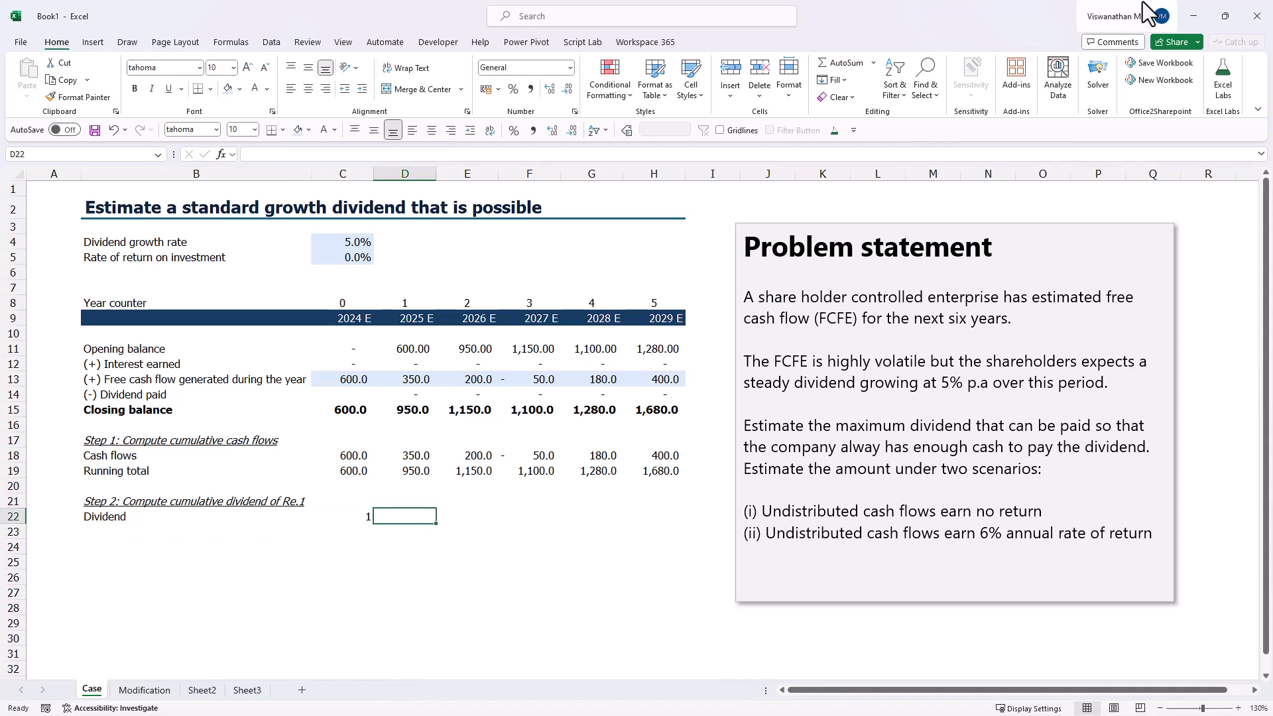
# - Calculate the 2025 dividend in D22 with =C22*(1+$C$4), keeping the growth rate reference absolute
pyautogui.write('=')
pyautogui.press('Left')
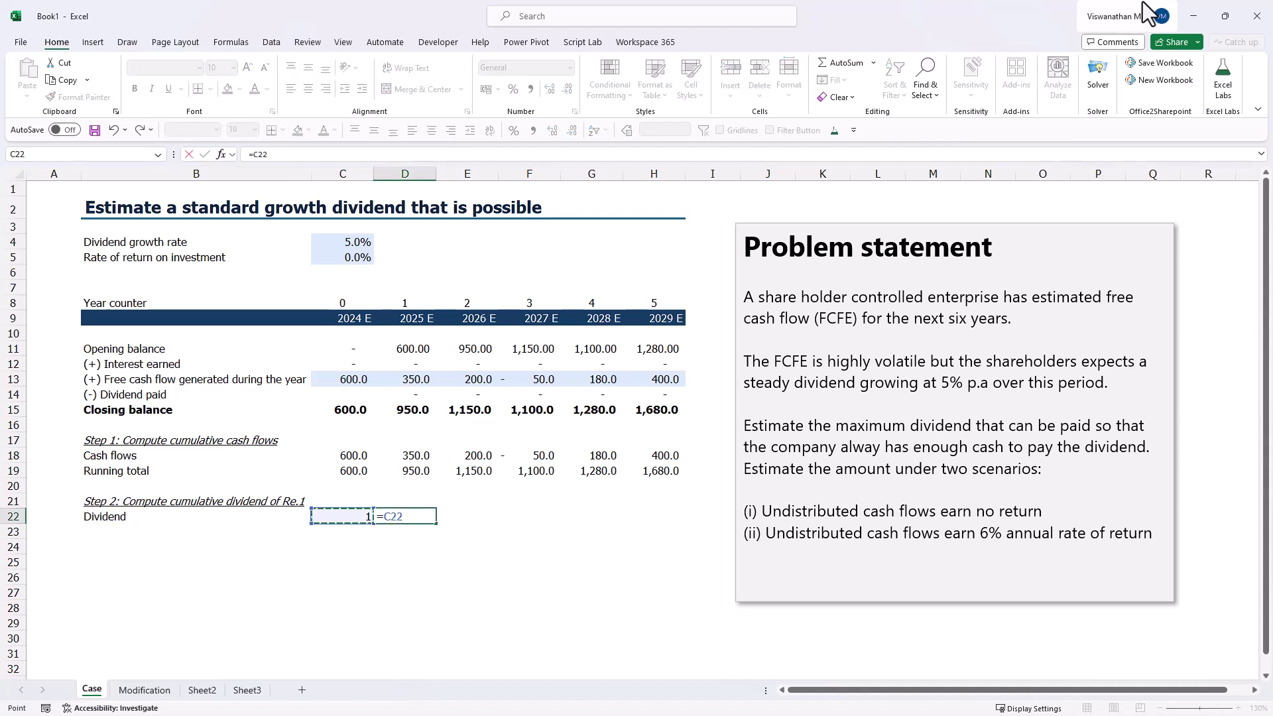
pyautogui.write('*(1+c4')
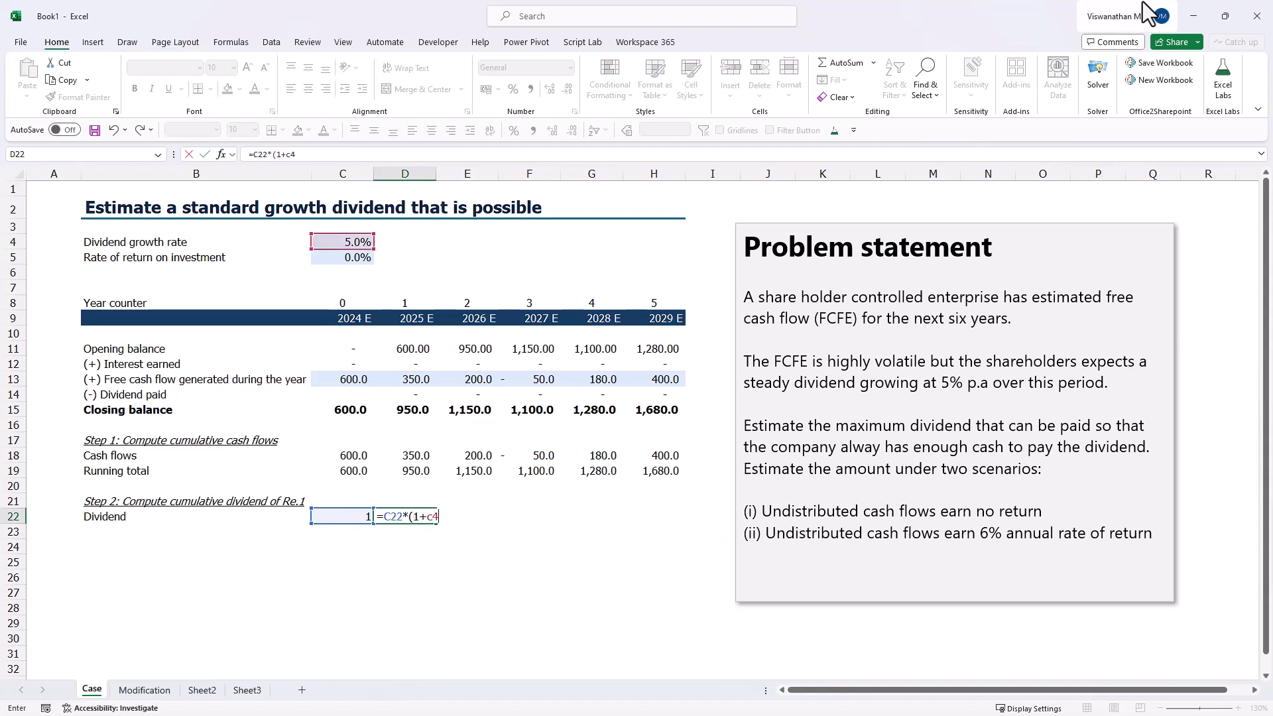
pyautogui.press('F4')
pyautogui.write(')')
pyautogui.press('Return')
pyautogui.press('Up')
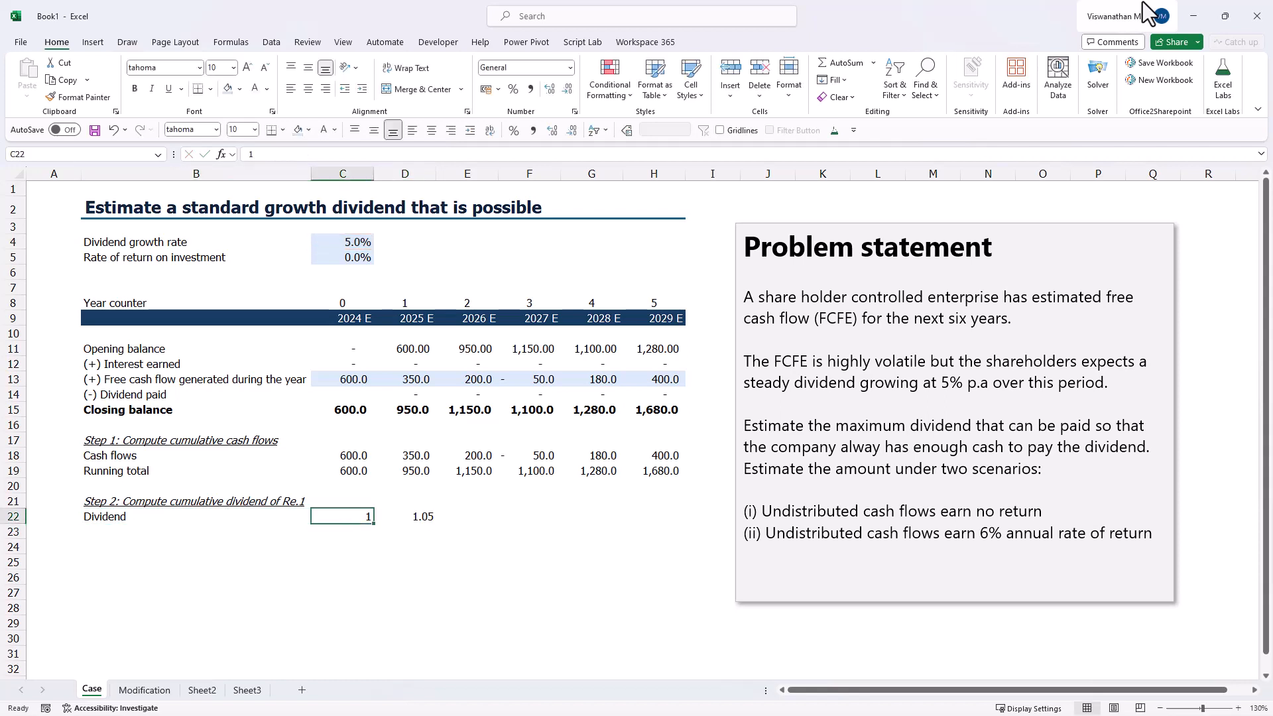
# - Copy the growing dividend formula from D22 across E22:H22
pyautogui.press('Right')
pyautogui.hotkey('ctrl', 'c')
pyautogui.hotkey('shift', 'Right')
pyautogui.hotkey('shift', 'Right')
pyautogui.hotkey('shift', 'Right')
pyautogui.hotkey('shift', 'Right')
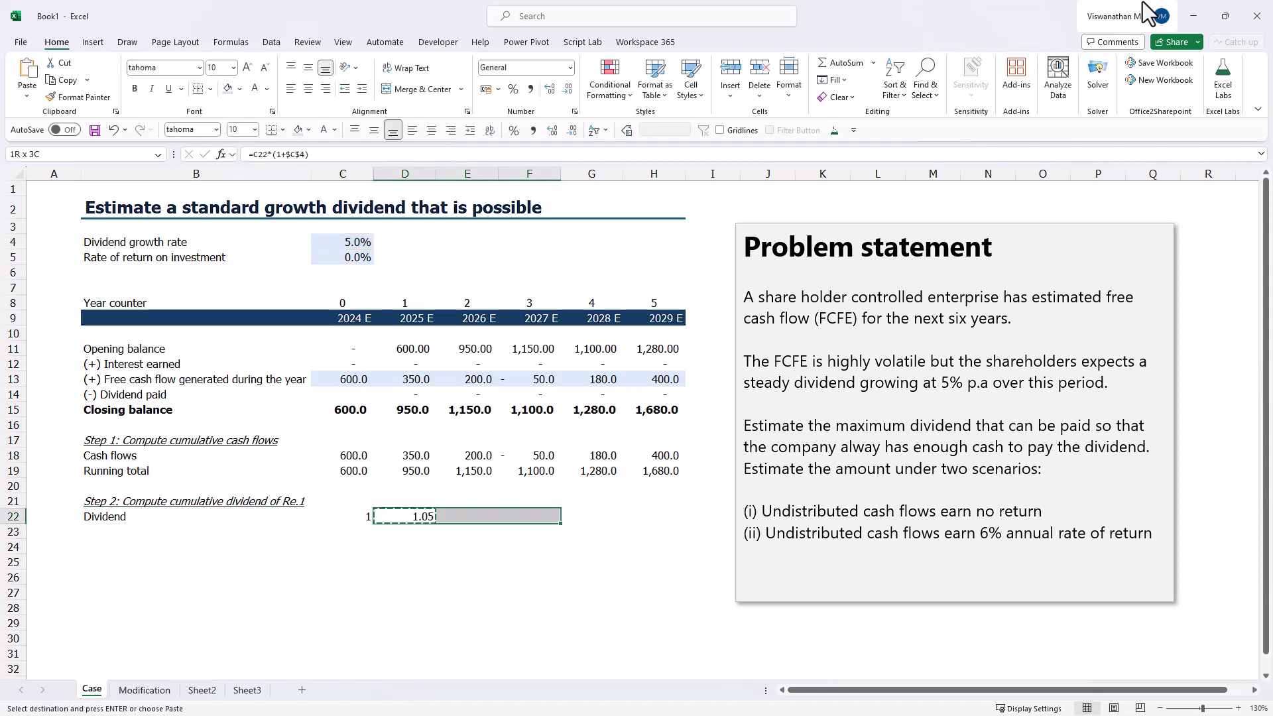
pyautogui.press('Return')
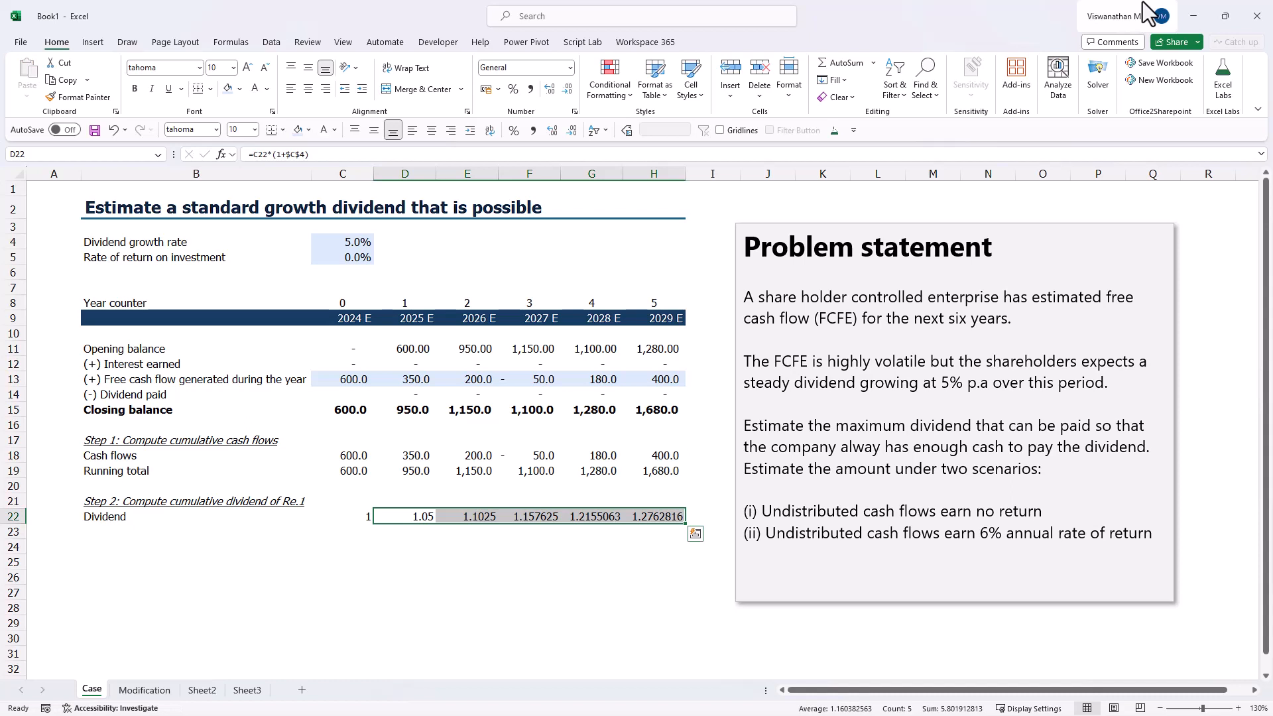
# - Label B23 "Running total" under the Dividend row of Step 2
pyautogui.press('Left')
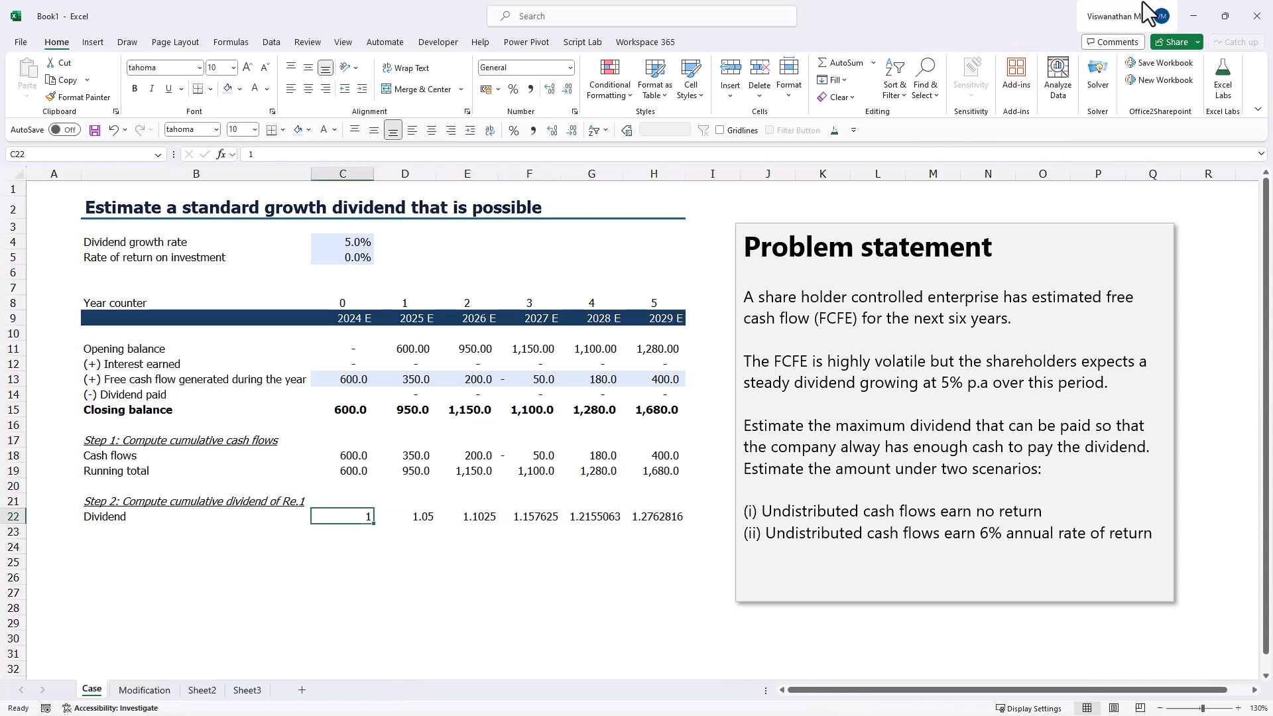
pyautogui.press('Right')
pyautogui.press('Right')
pyautogui.press('Right')
pyautogui.press('Right')
pyautogui.press('Right')
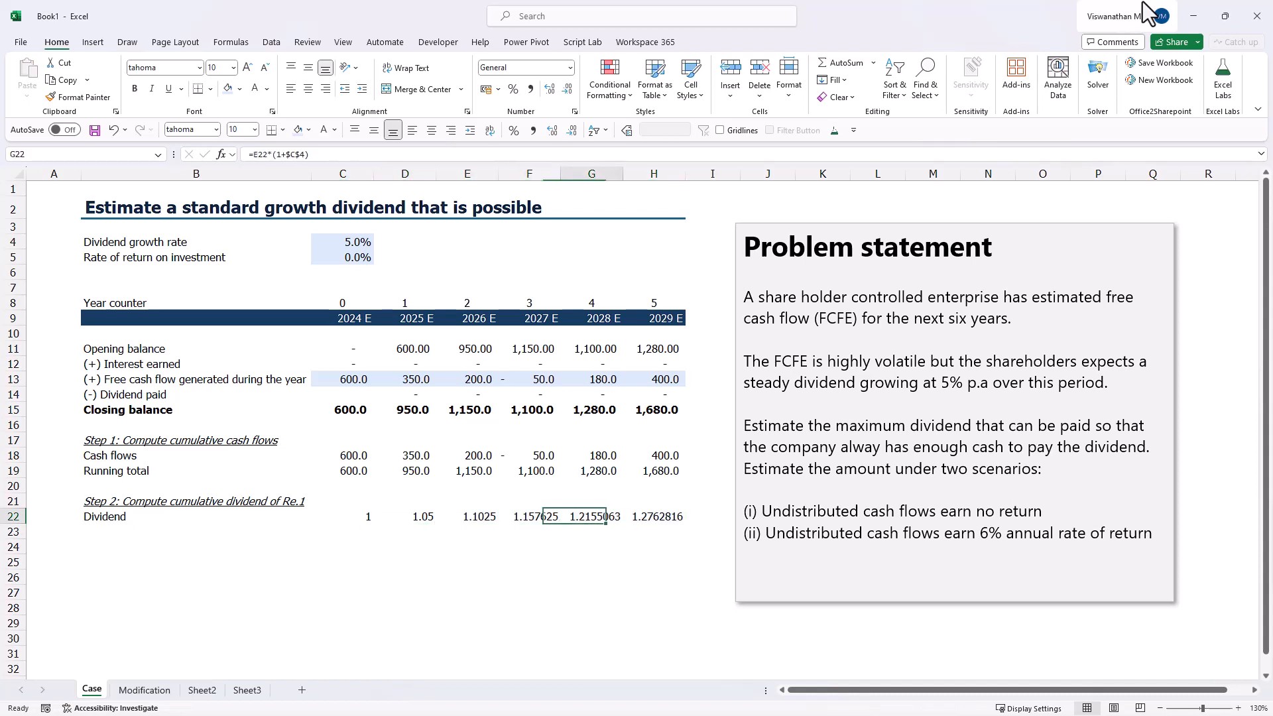
pyautogui.press('Down')
pyautogui.press('Left')
pyautogui.press('Left')
pyautogui.press('Left')
pyautogui.press('Left')
pyautogui.press('Left')
pyautogui.press('Left')
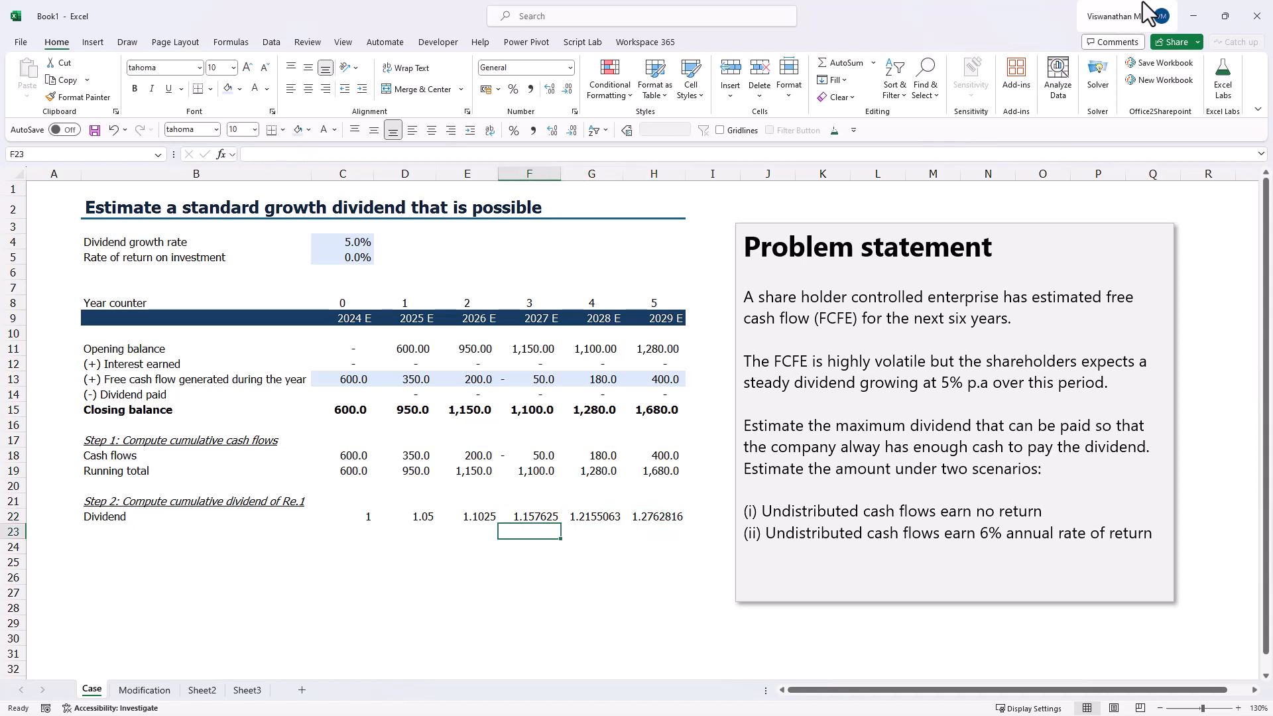
pyautogui.write('R')
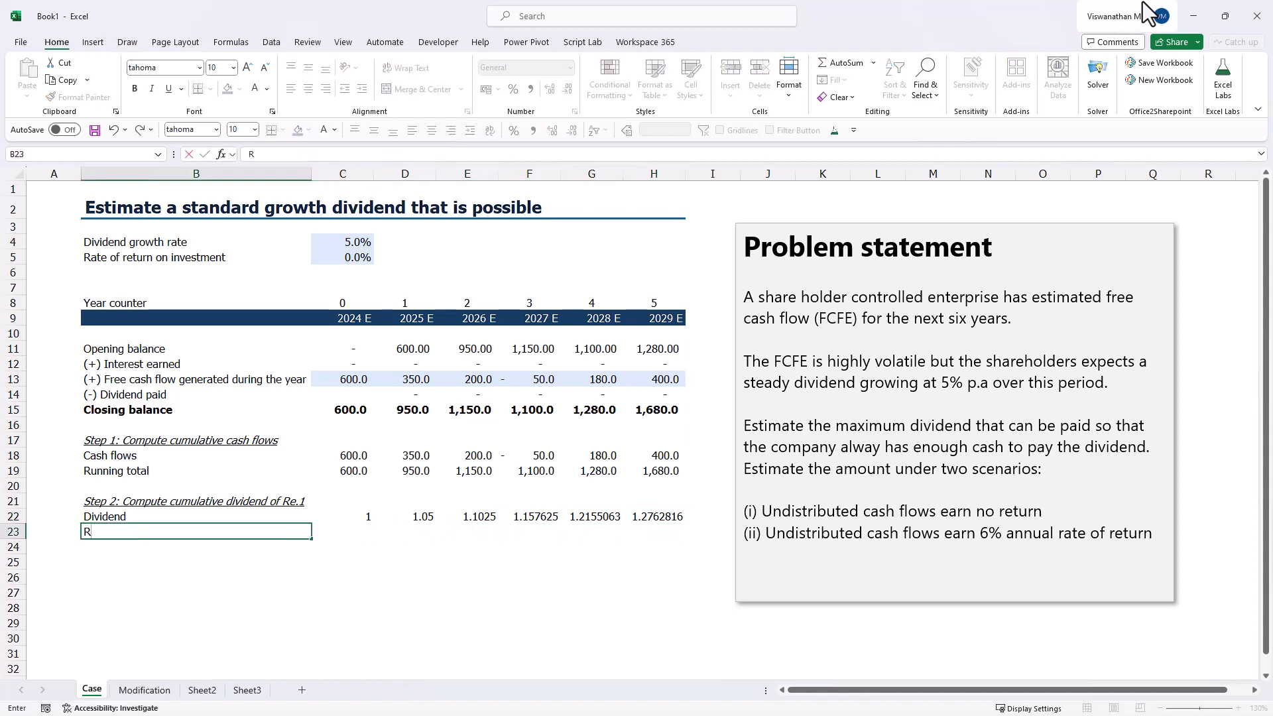
pyautogui.write('unning total')
pyautogui.press('Right')
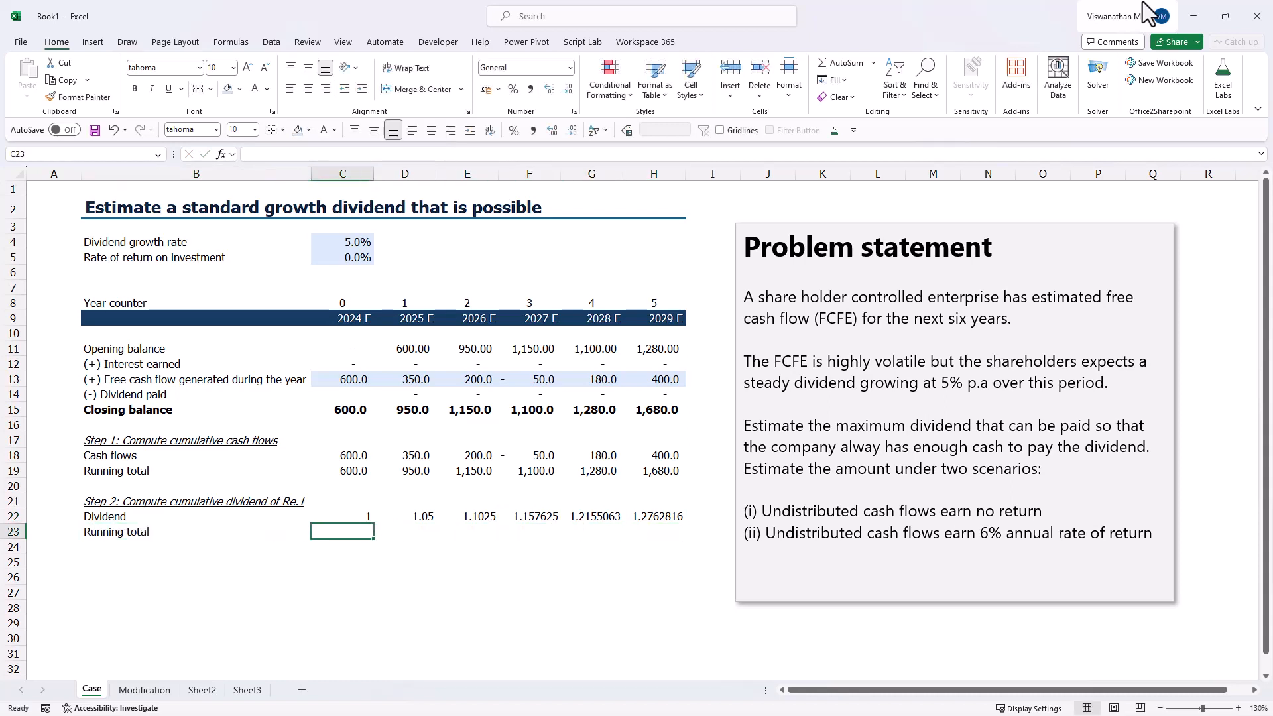
# - Start the cumulative dividend in C23 with =C22
pyautogui.write('=C22')
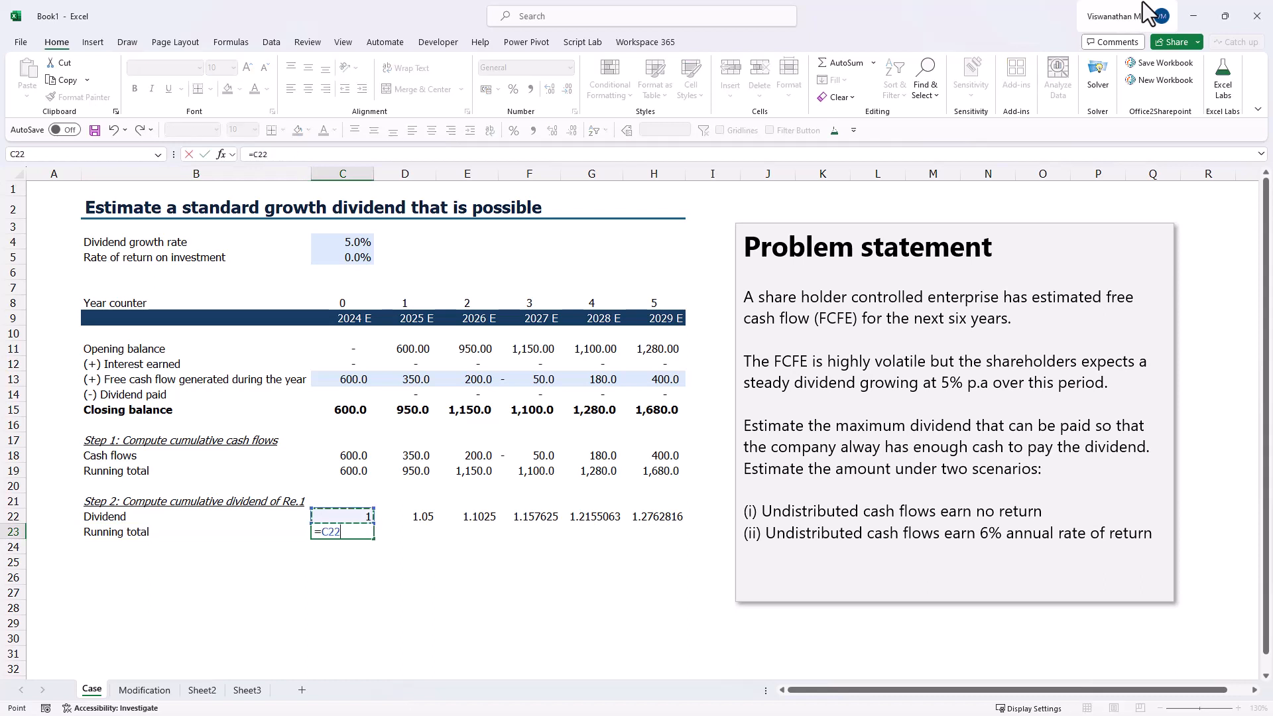
pyautogui.press('Return')
pyautogui.press('Up')
pyautogui.press('Right')
pyautogui.press('Right')
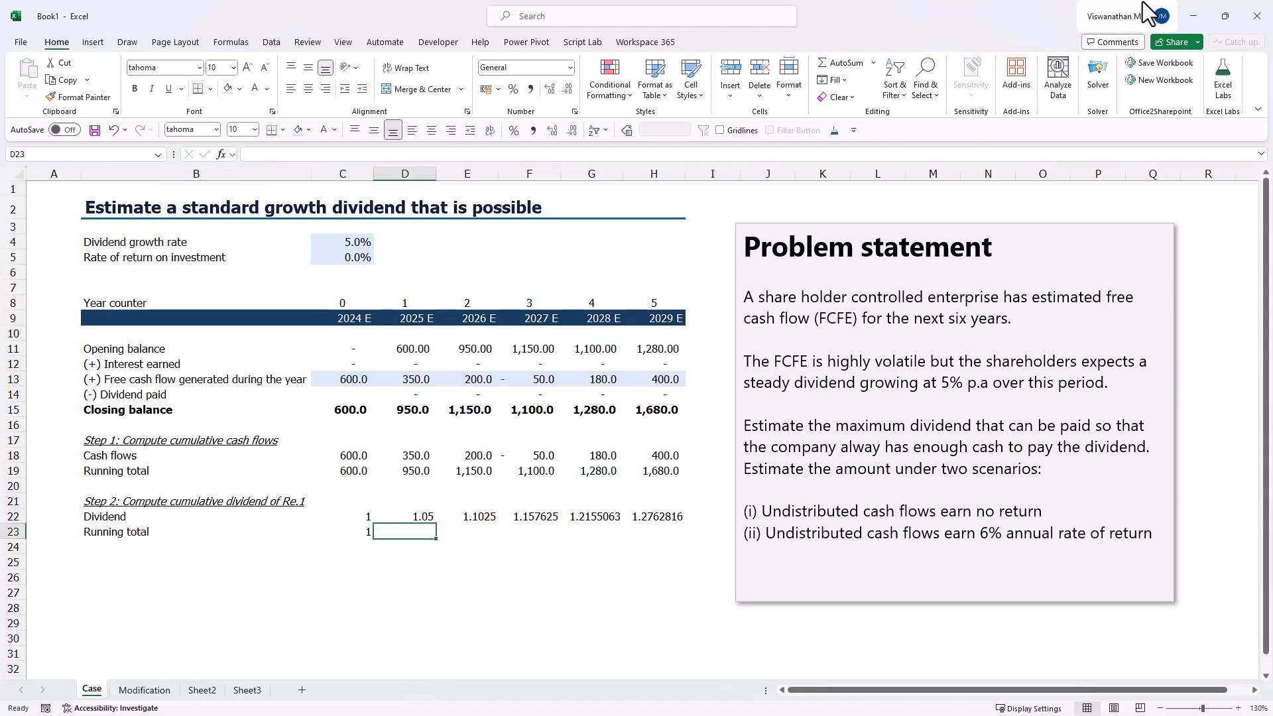
# - Calculate the 2025 cumulative dividend in D23 with =C23 + D22
pyautogui.write('=')
pyautogui.press('Left')
pyautogui.write('+')
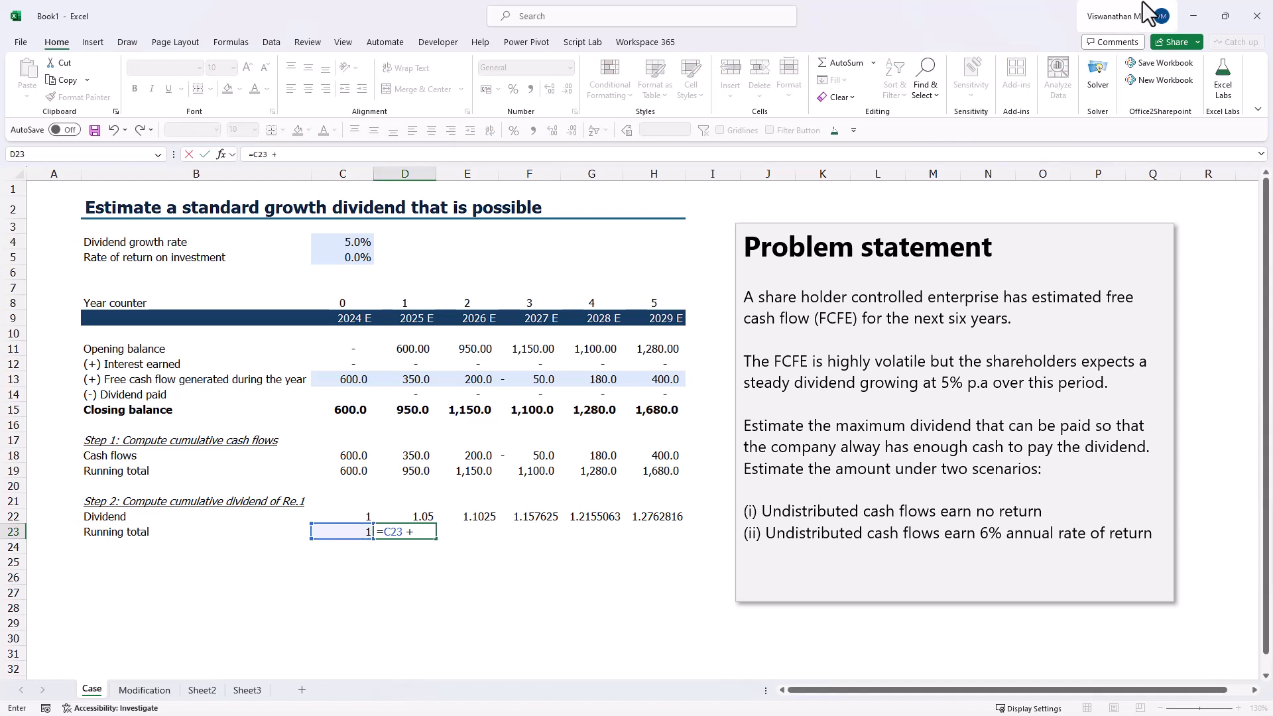
pyautogui.press('Up')
pyautogui.press('Return')
pyautogui.press('Up')
pyautogui.press('Right')
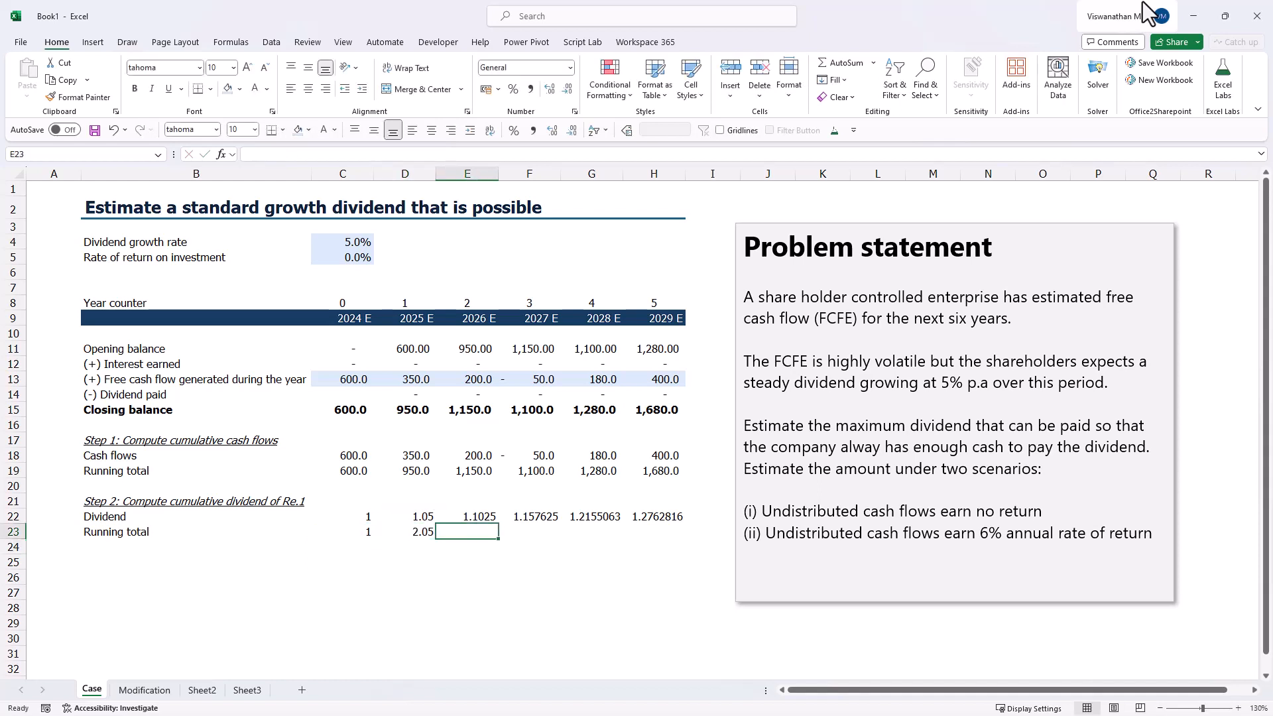
# - Calculate the 2026 cumulative dividend in E23 with =D23 + E22
pyautogui.write('=')
pyautogui.press('Left')
pyautogui.write('+')
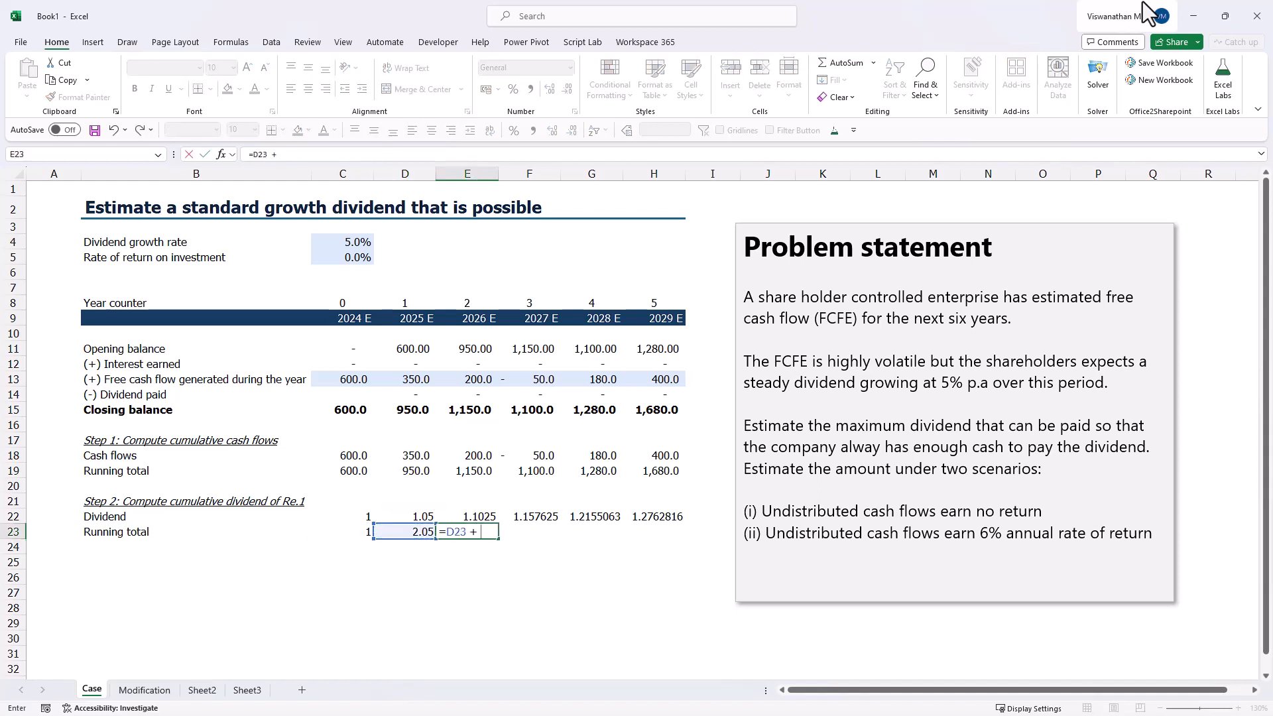
pyautogui.press('Up')
pyautogui.press('Return')
pyautogui.press('Up')
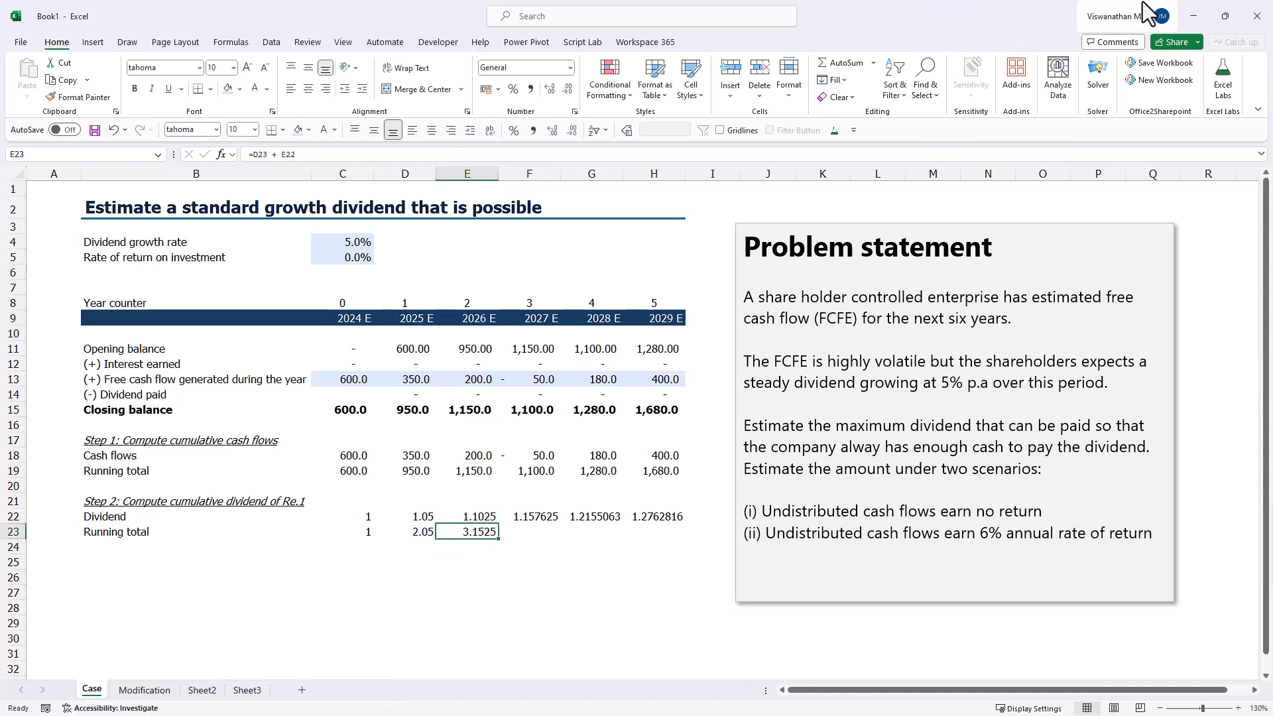
# - Copy the cumulative dividend formula from E23 across F23:H23
pyautogui.hotkey('ctrl', 'c')
pyautogui.hotkey('shift', 'Right')
pyautogui.hotkey('shift', 'Right')
pyautogui.hotkey('shift', 'Right')
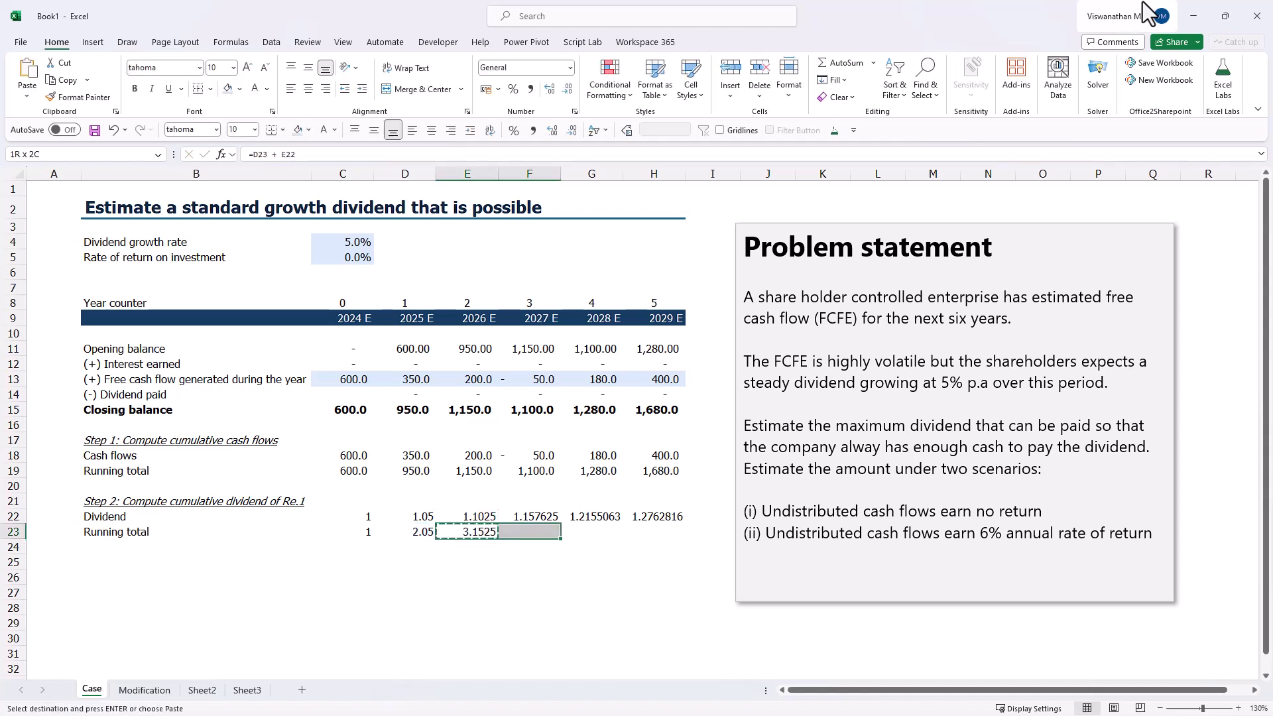
pyautogui.press('Return')
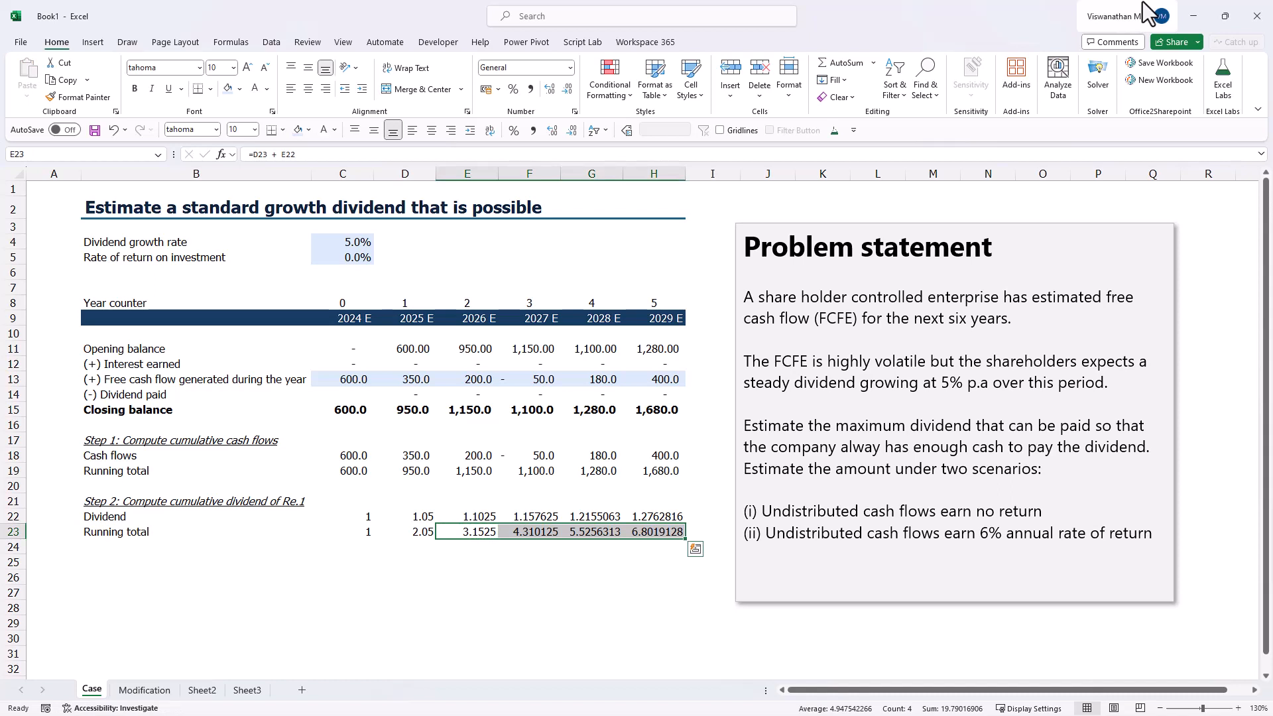
# - Enter the heading "Step 3: Divide running total of cash flow with running total of dividend" in B25 and label B26 "Cum. Cash flows/dividend"
pyautogui.click(90, 562)
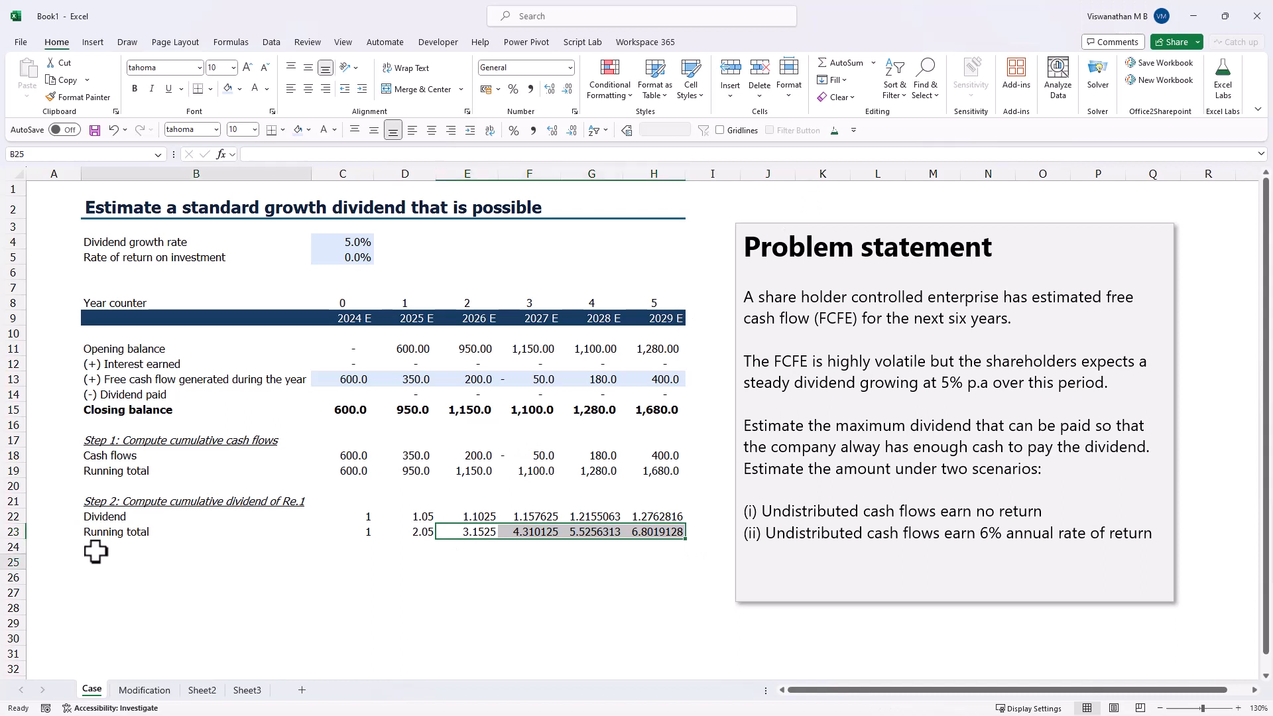
pyautogui.write('Step 3')
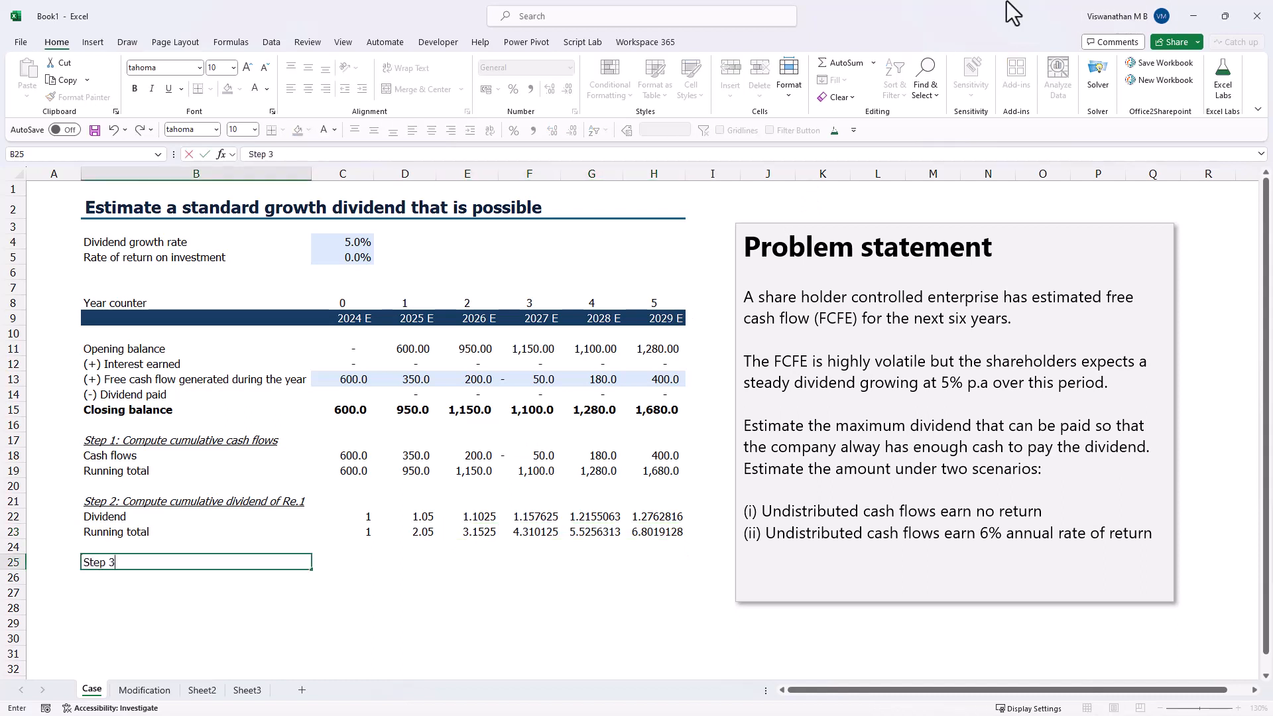
pyautogui.write(': Divide running')
pyautogui.write('total')
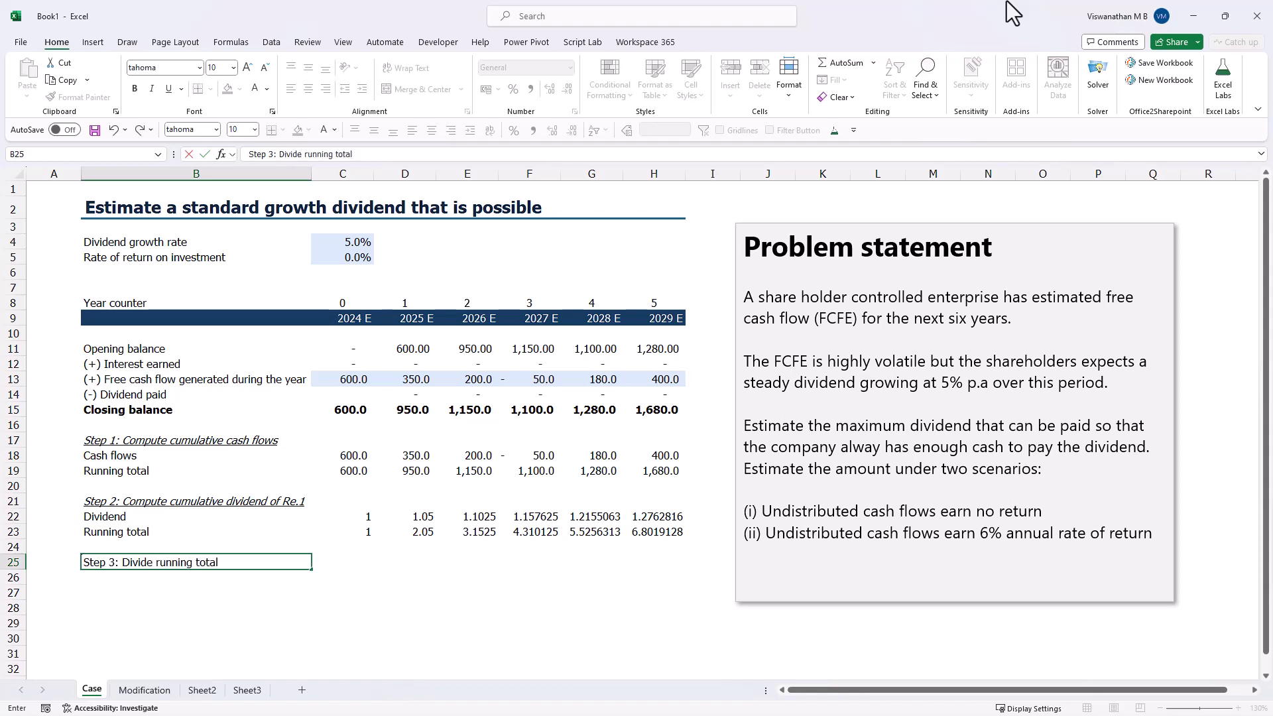
pyautogui.write(' of cash flow with tu')
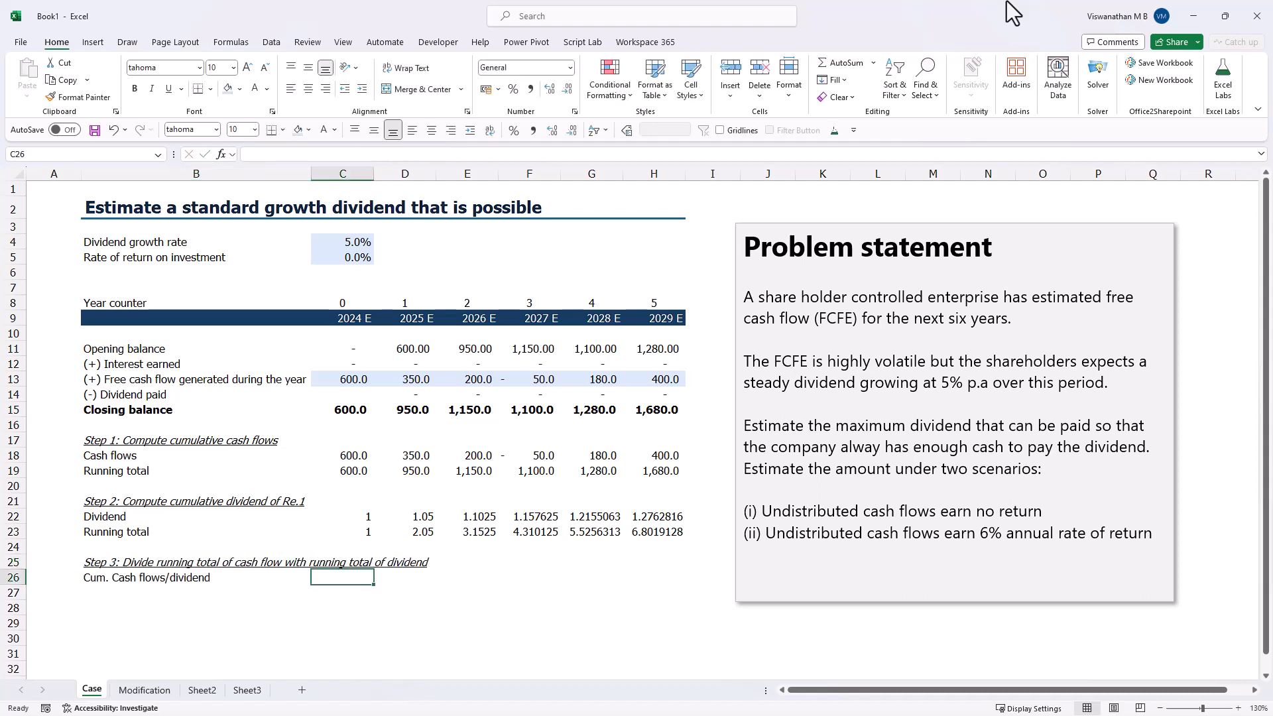
# - Divide the 2024 cumulative cash flow by the cumulative dividend in C26 with =C19/C23
pyautogui.write('=')
pyautogui.press('Up')
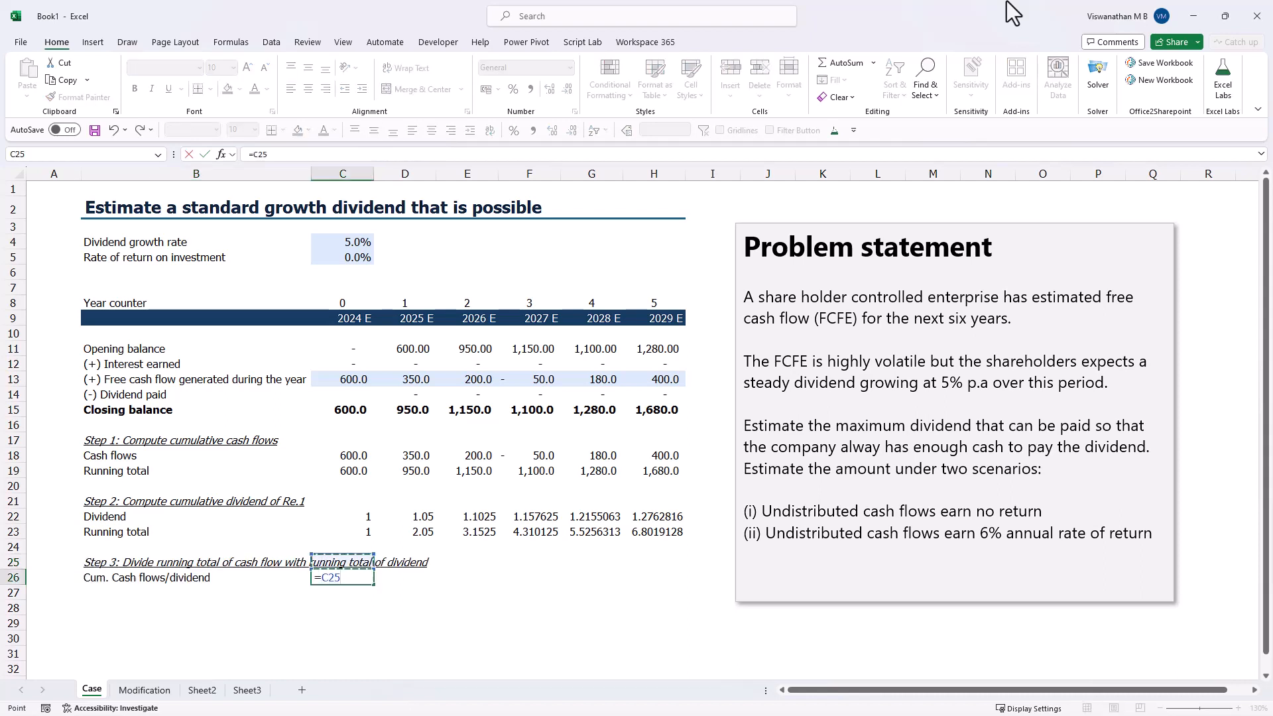
pyautogui.press('Up')
pyautogui.press('Up')
pyautogui.press('Up')
pyautogui.press('Up')
pyautogui.press('Up')
pyautogui.press('Up')
pyautogui.press('Up')
pyautogui.press('Down')
pyautogui.write('/')
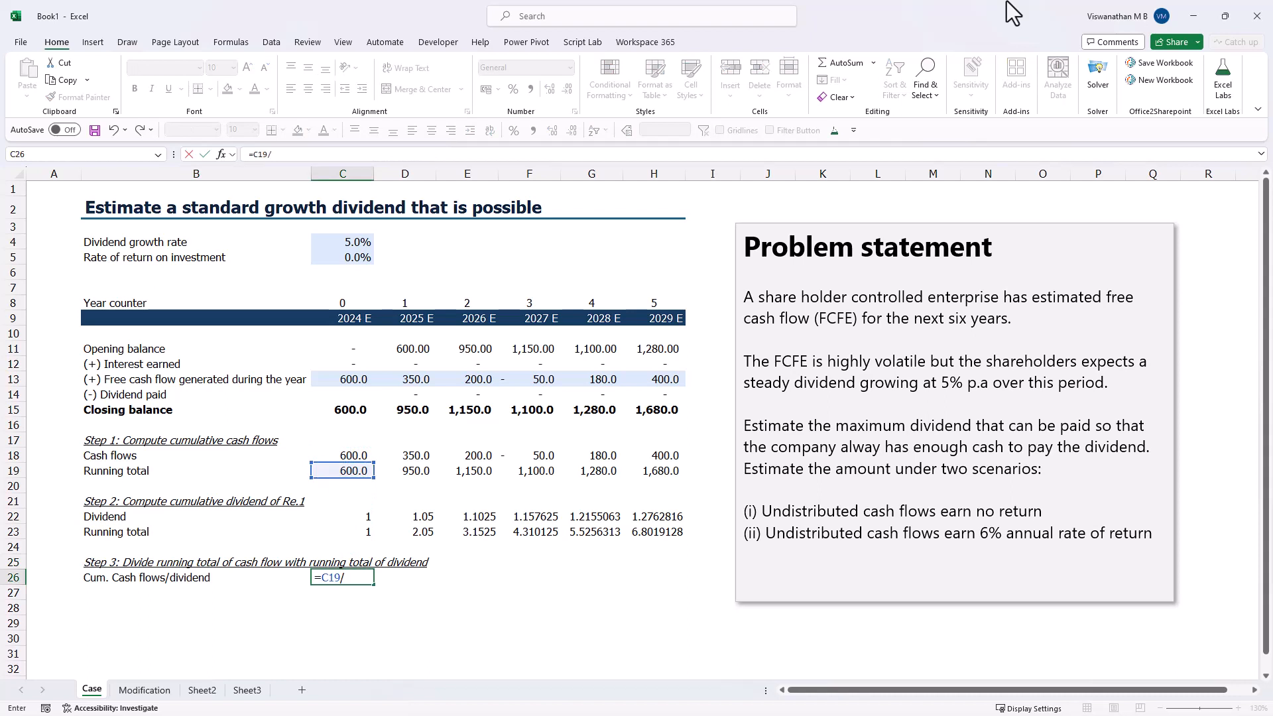
pyautogui.press('Up')
pyautogui.press('Up')
pyautogui.press('Up')
pyautogui.hotkey('ctrl', 'Return')
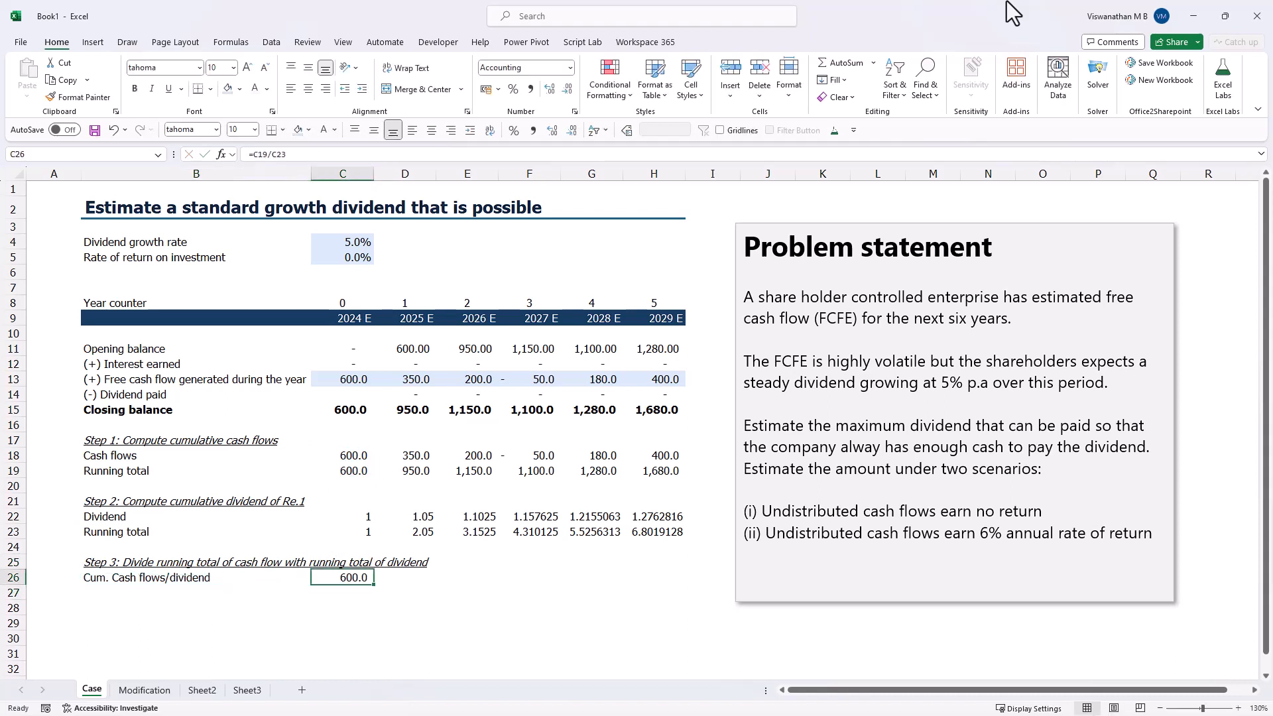
# - Copy the ratio formula from C26 to D26 and E26
pyautogui.hotkey('ctrl', 'c')
pyautogui.press('Right')
pyautogui.press('Return')
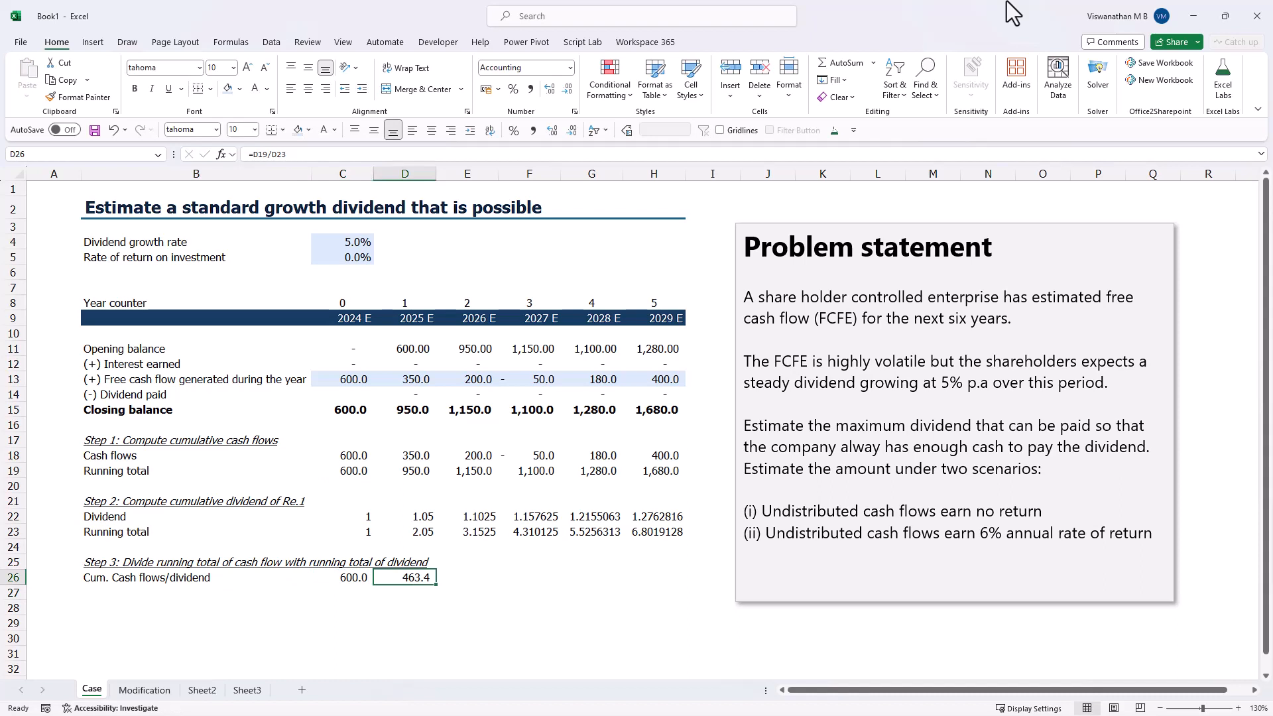
pyautogui.hotkey('ctrl', 'c')
pyautogui.press('Right')
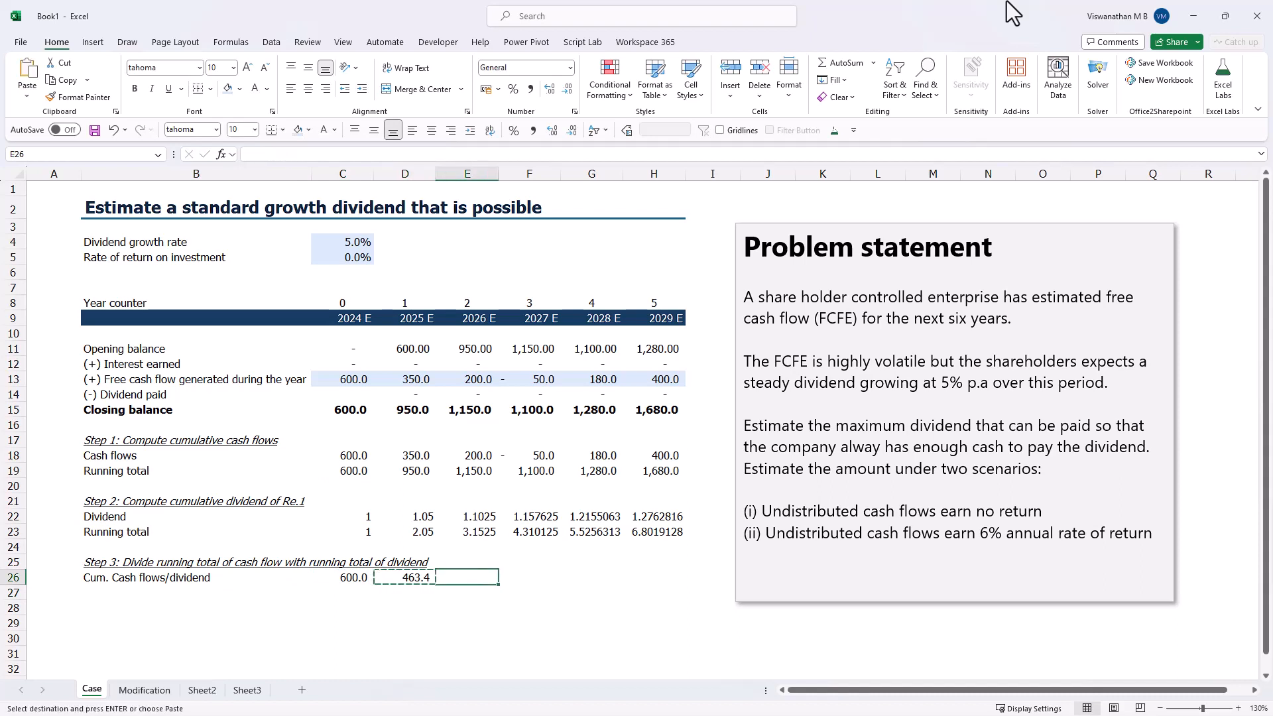
pyautogui.press('Return')
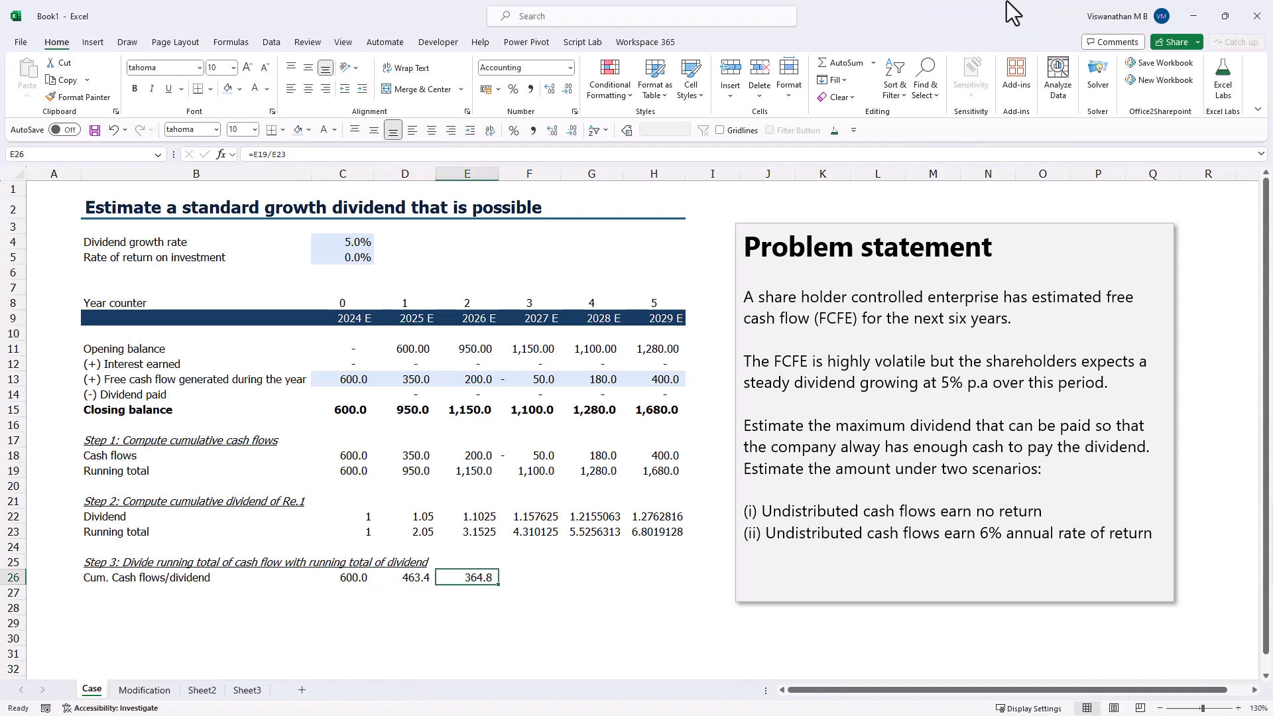
# - Open the ratio formula in E26 to inspect which cells it references
pyautogui.hotkey('shift', 'Right')
pyautogui.hotkey('shift', 'Right')
pyautogui.hotkey('shift', 'Right')
pyautogui.press('Tab')
pyautogui.press('Left')
pyautogui.press('F2')
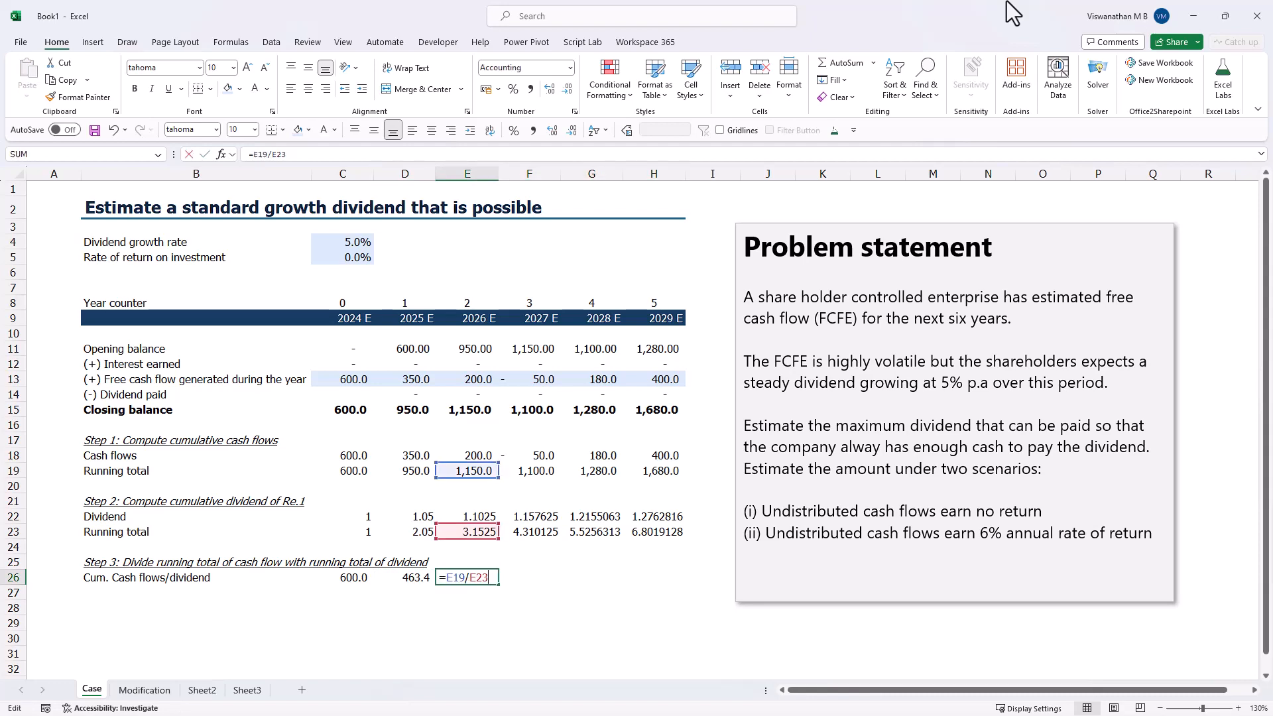
# - Copy the cumulative cash flows/dividend formula from E26 across F26:H26
pyautogui.press('Escape')
pyautogui.hotkey('ctrl', 'c')
pyautogui.hotkey('shift', 'Right')
pyautogui.hotkey('shift', 'Right')
pyautogui.hotkey('shift', 'Right')
pyautogui.hotkey('ctrl', 'v')
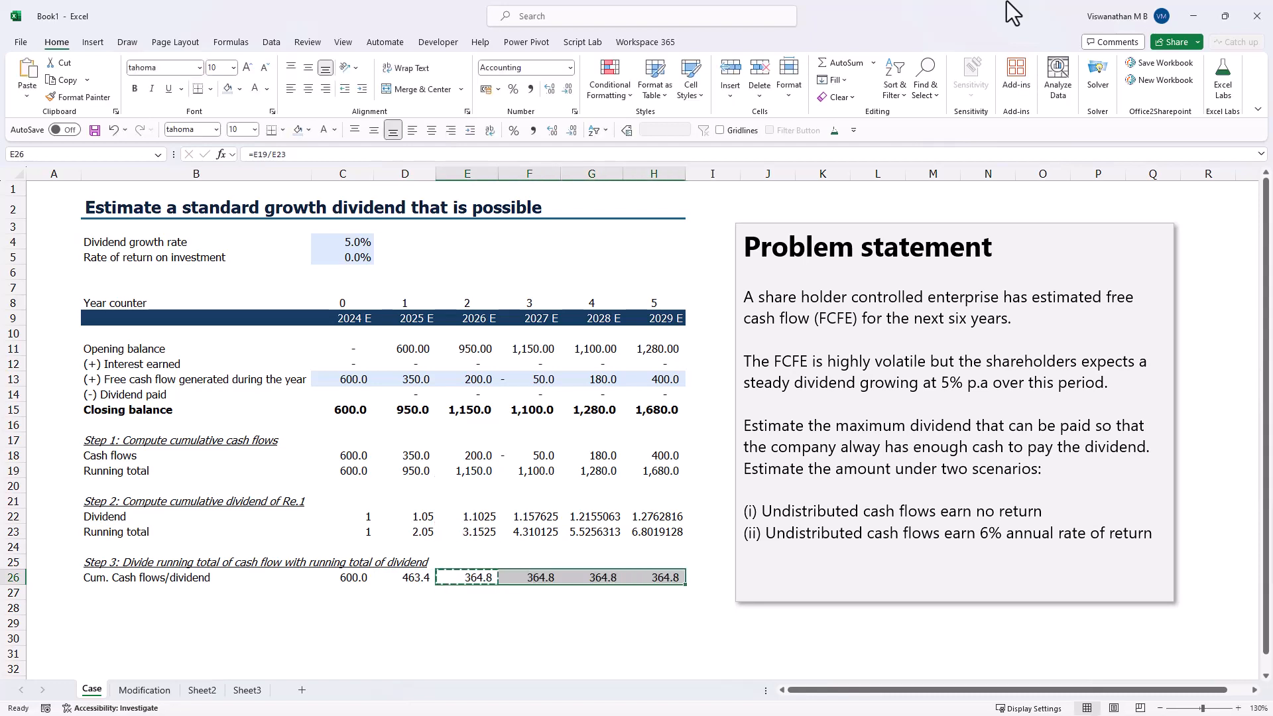
pyautogui.press('Escape')
pyautogui.hotkey('shift', 'Left')
pyautogui.hotkey('shift', 'Left')
pyautogui.hotkey('shift', 'Left')
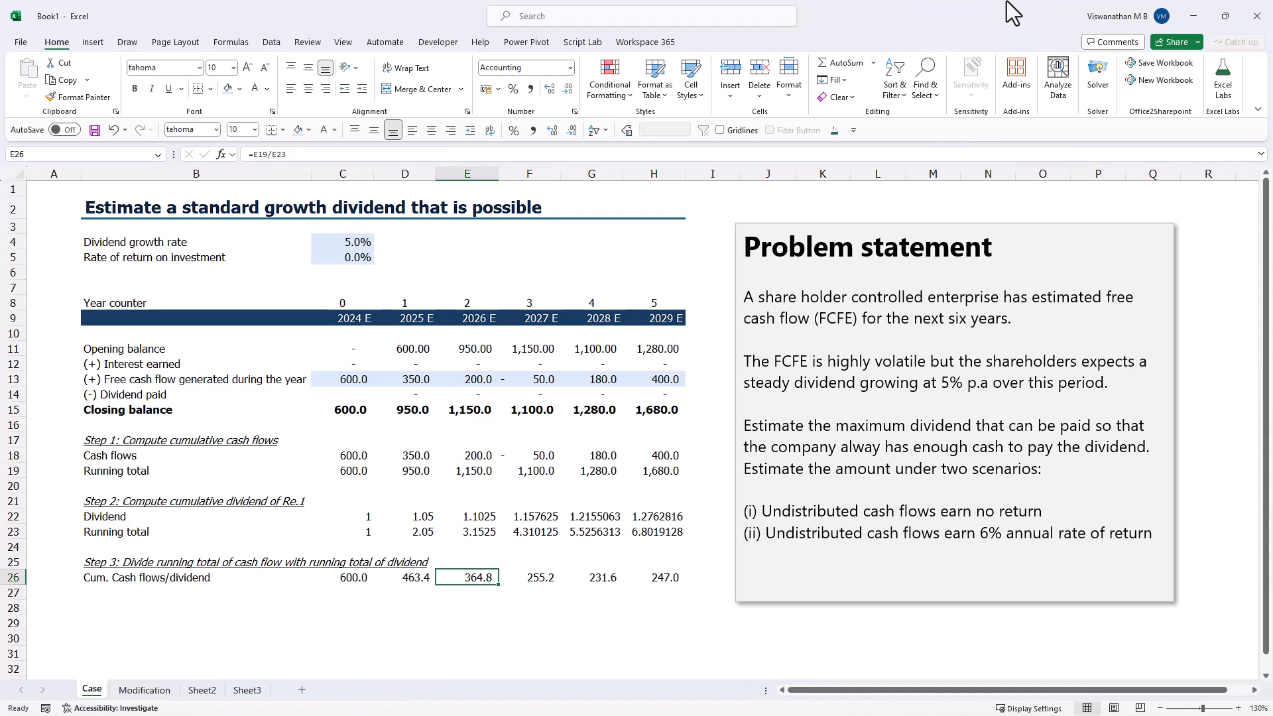
# - Review the ratios in C26:H26 and label B6 "Step 4: First year dividend"
pyautogui.click(99, 607)
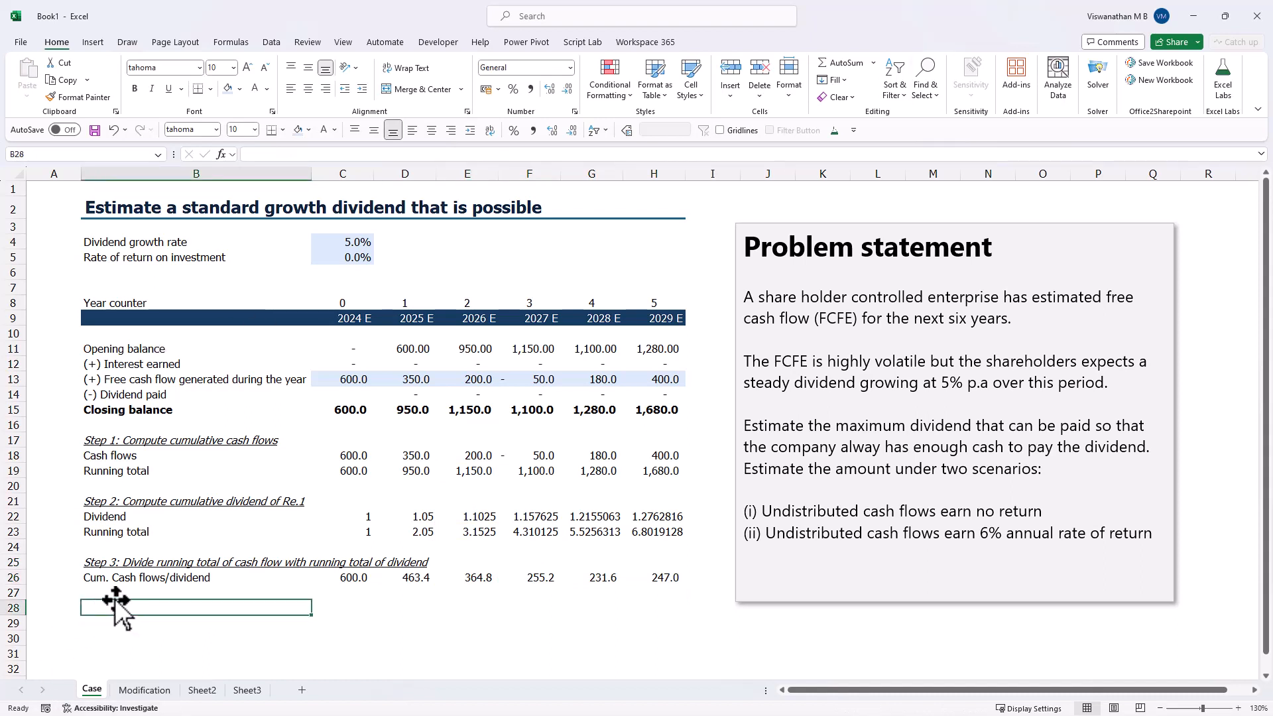
pyautogui.click(339, 576)
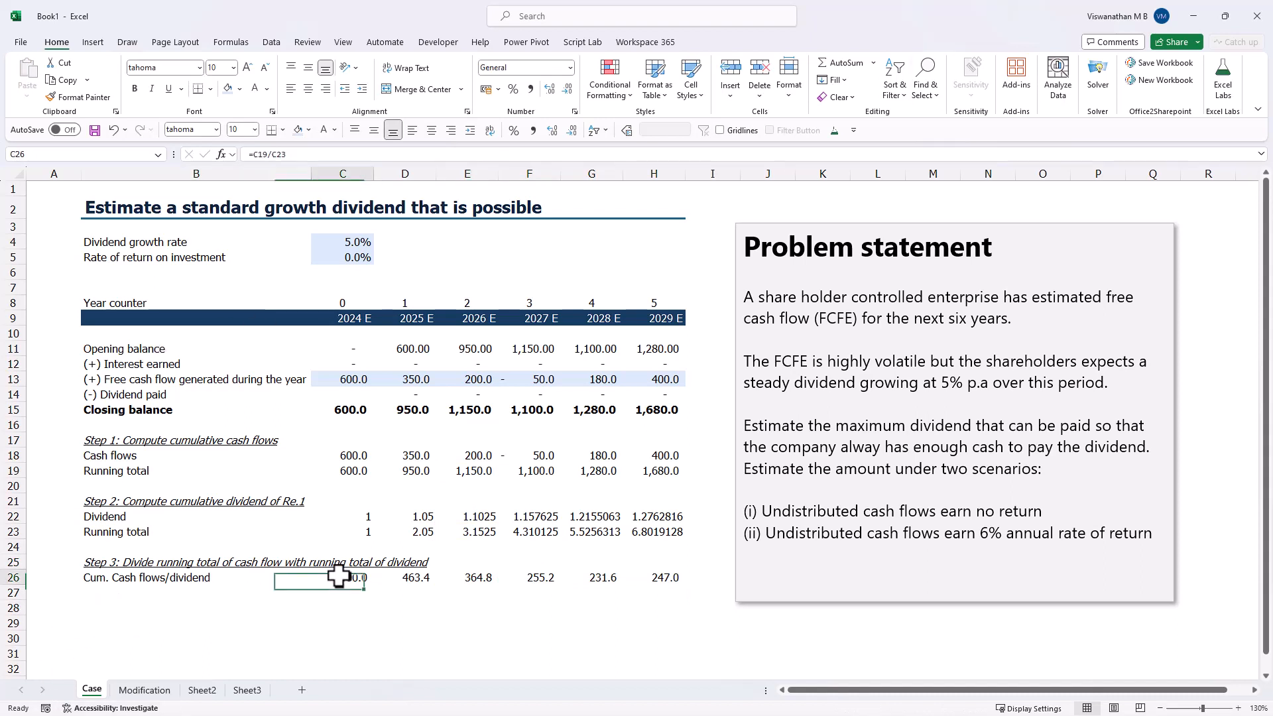
pyautogui.moveTo(338, 575); pyautogui.dragTo(657, 575)
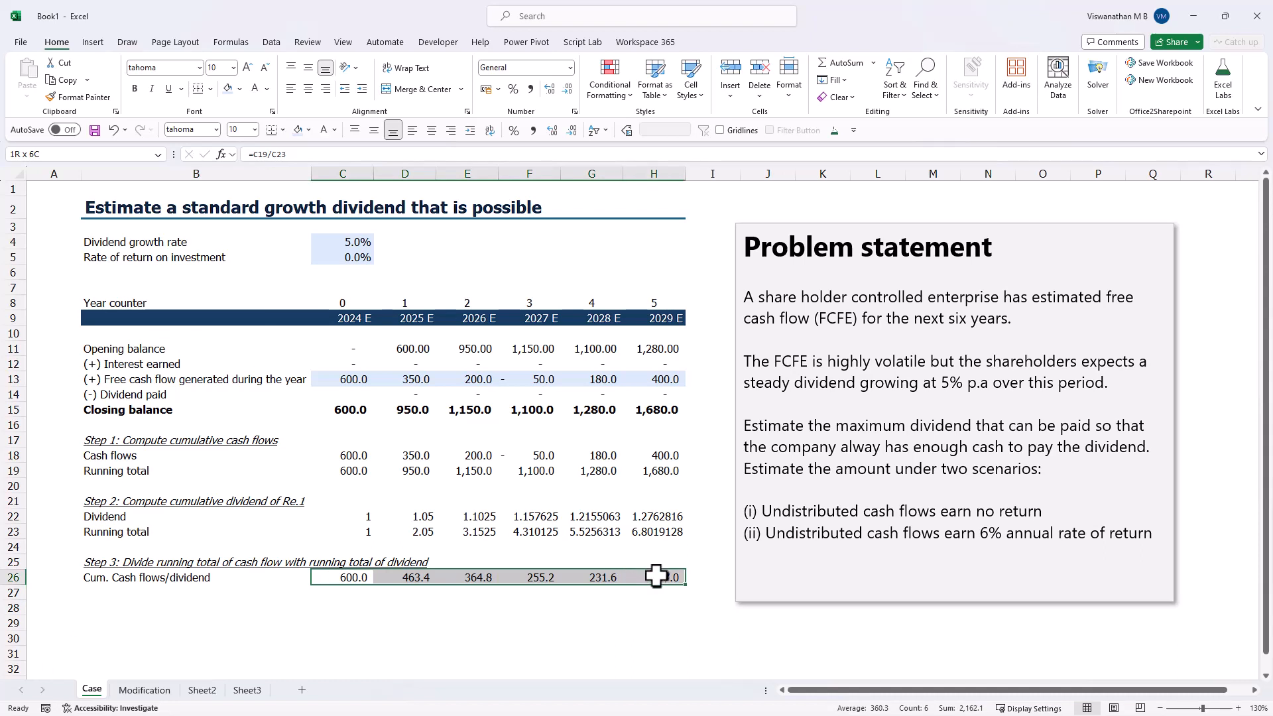
pyautogui.click(199, 272)
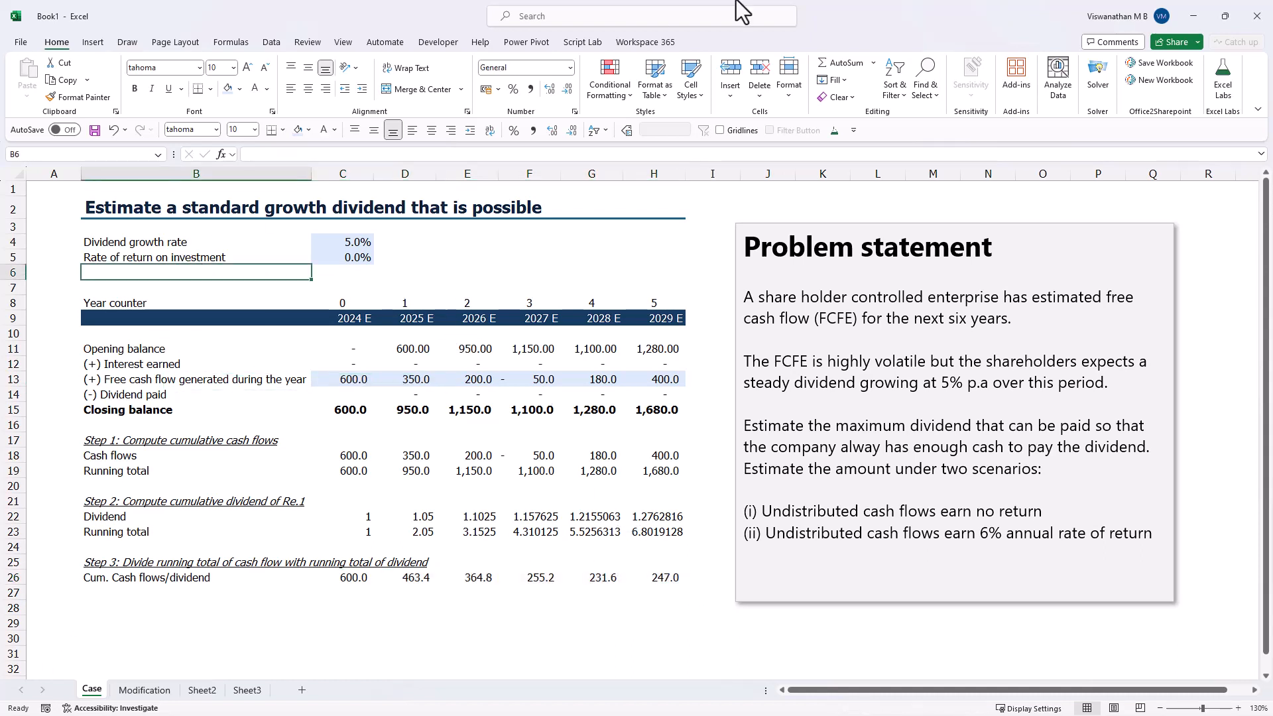
pyautogui.write('Step 4')
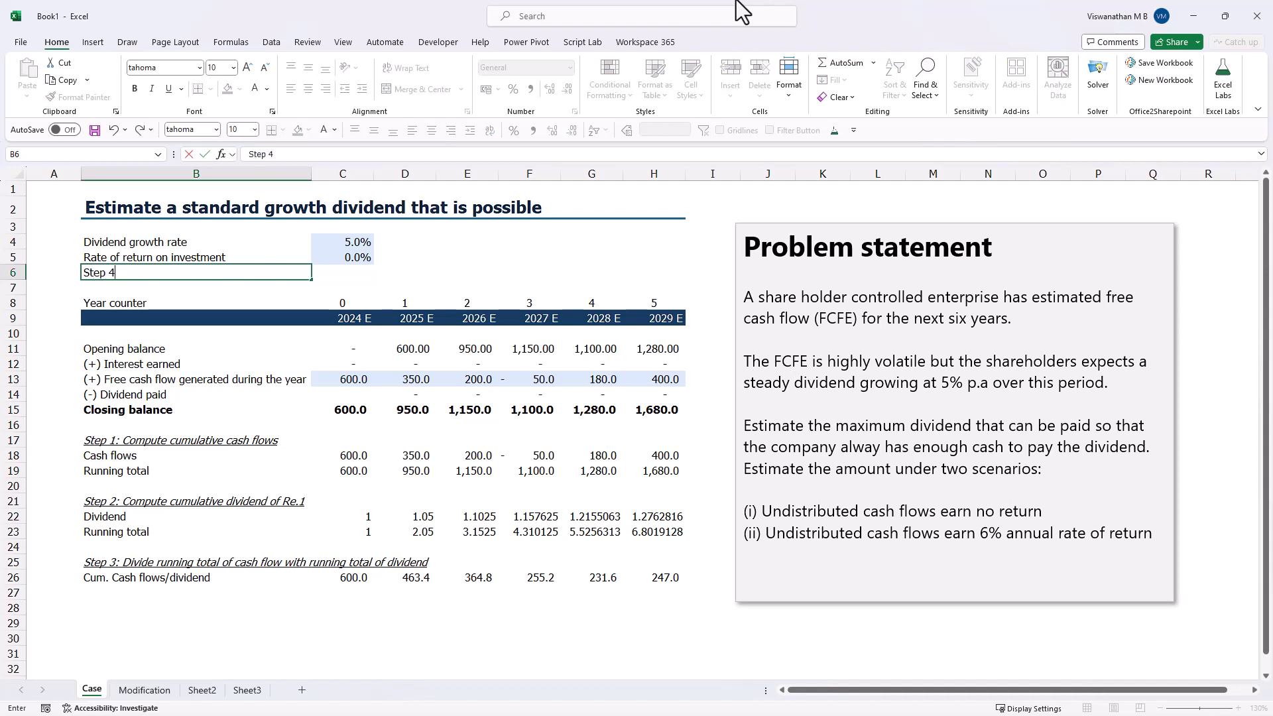
pyautogui.write(': First year dividend')
pyautogui.press('Tab')
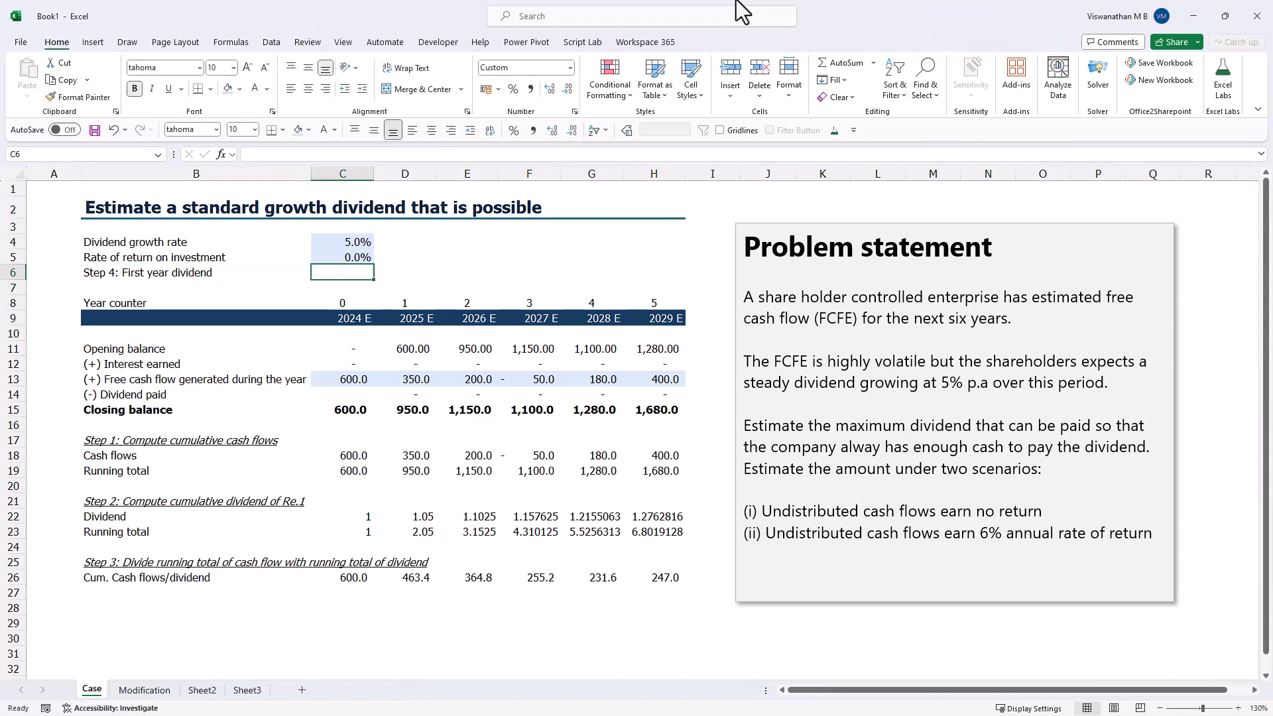
# - Calculate the first year dividend in C6 as the smallest ratio with =MIN(C26:H26)
pyautogui.write('=MIN(')
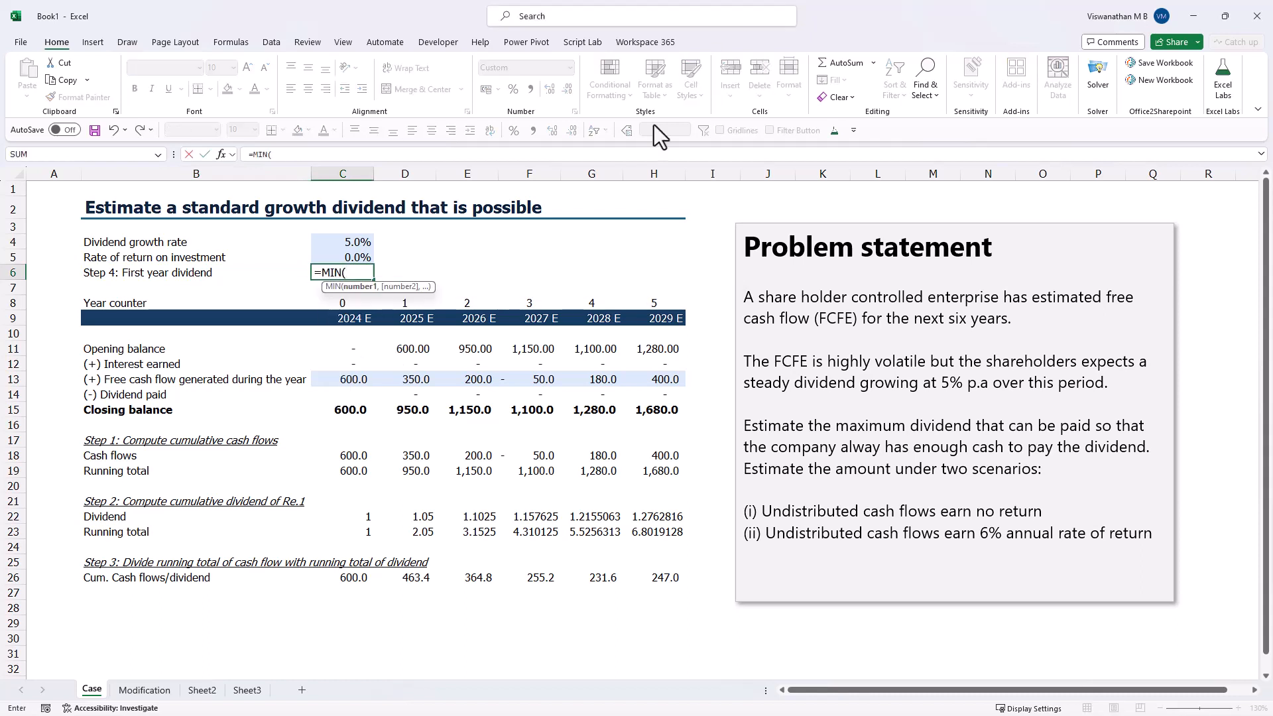
pyautogui.moveTo(358, 578); pyautogui.dragTo(663, 578)
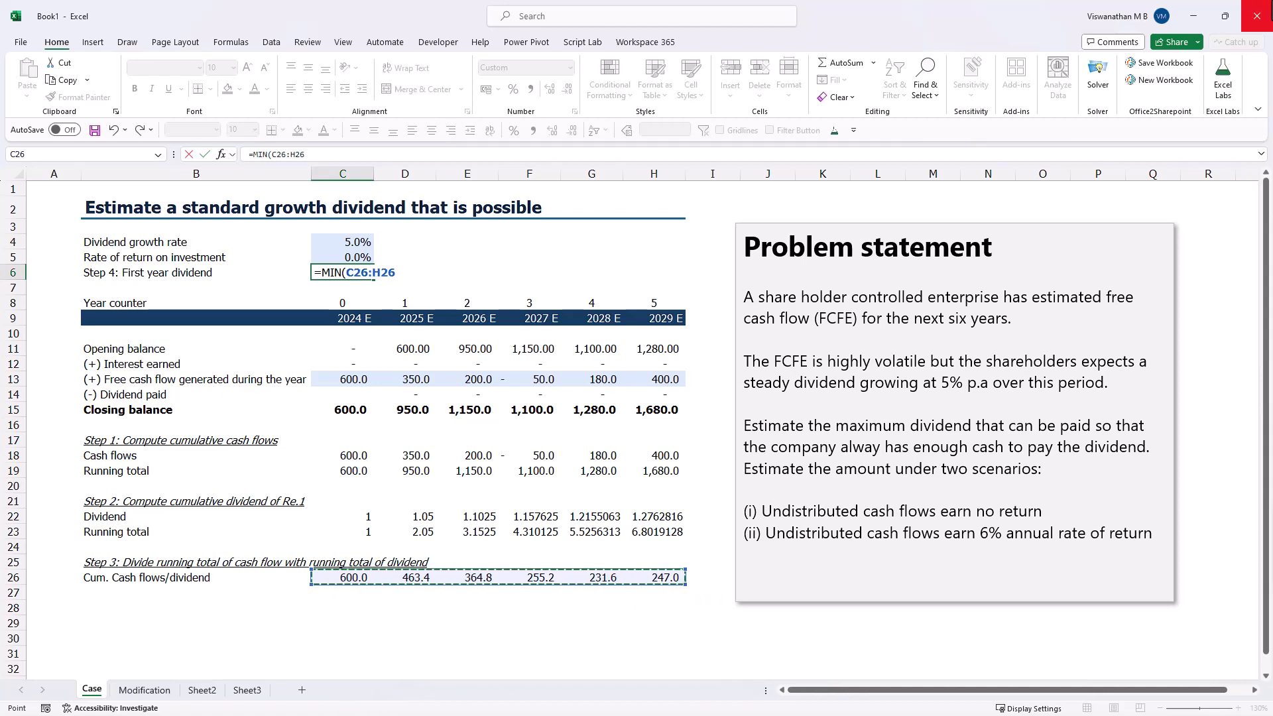
pyautogui.write(')')
pyautogui.press('Return')
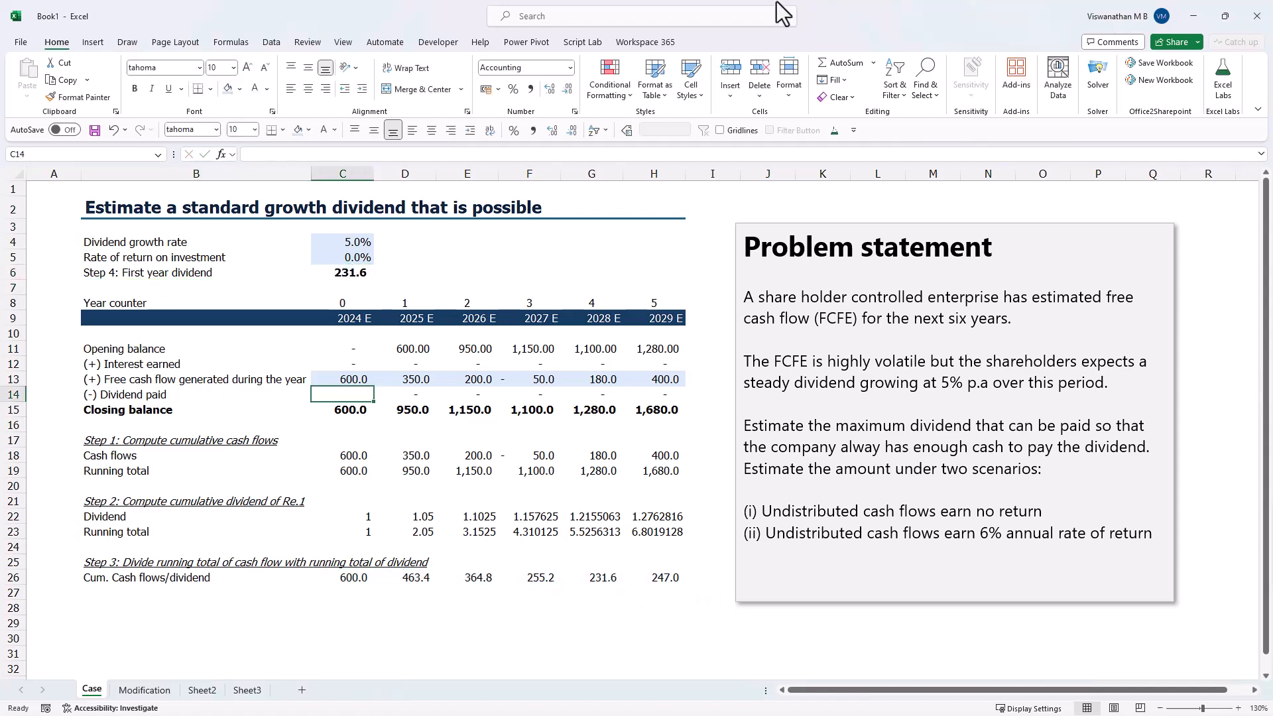
# - Link the 2024 dividend paid in C14 to the first year dividend with =C6
pyautogui.write('=')
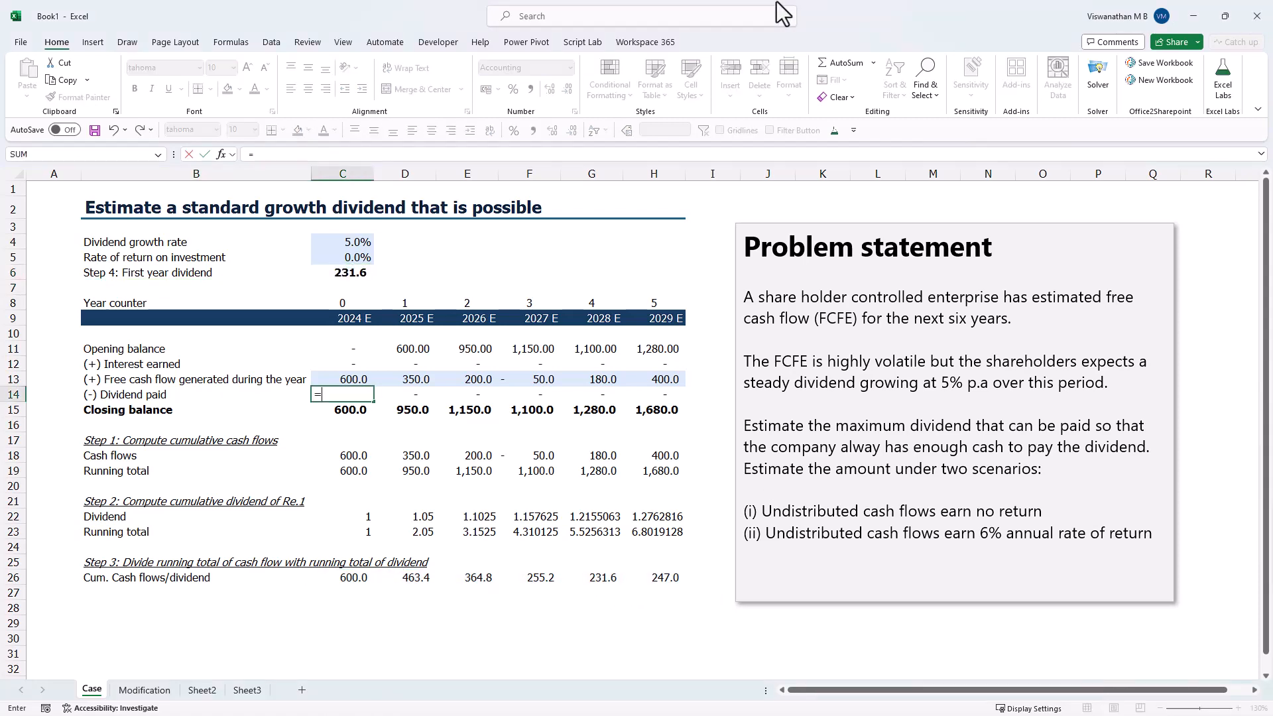
pyautogui.click(352, 271)
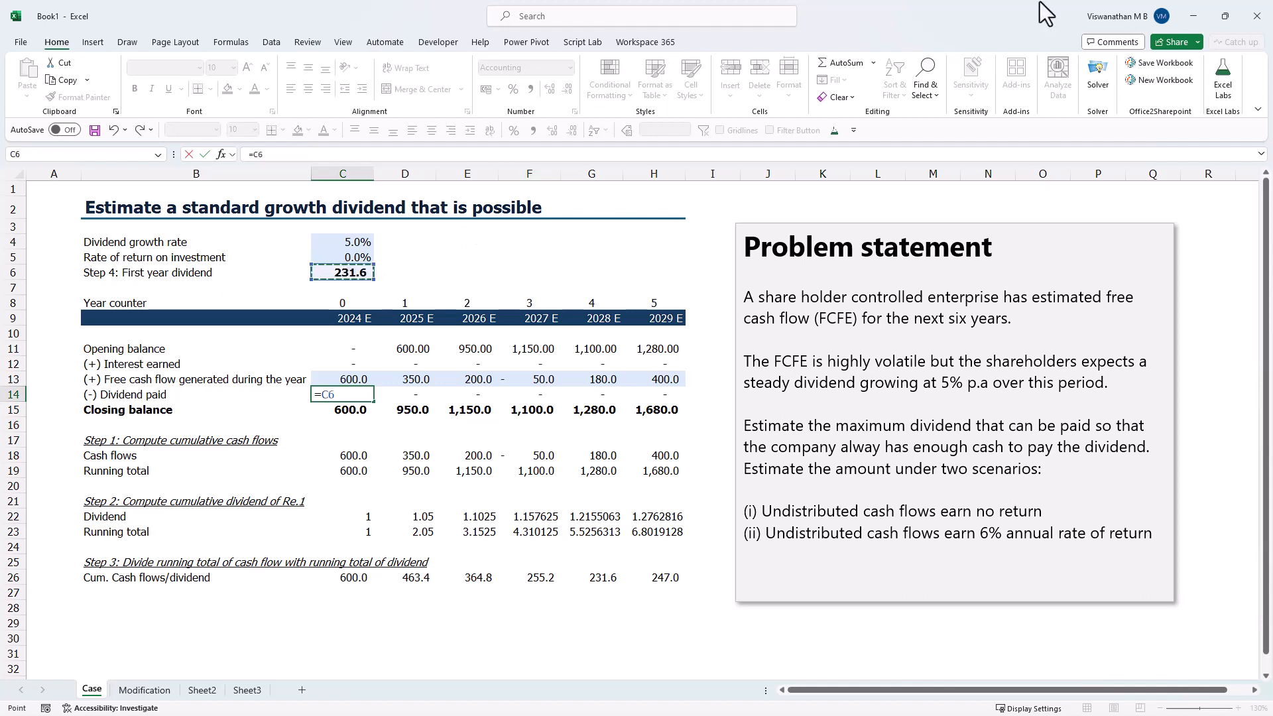
pyautogui.press('Return')
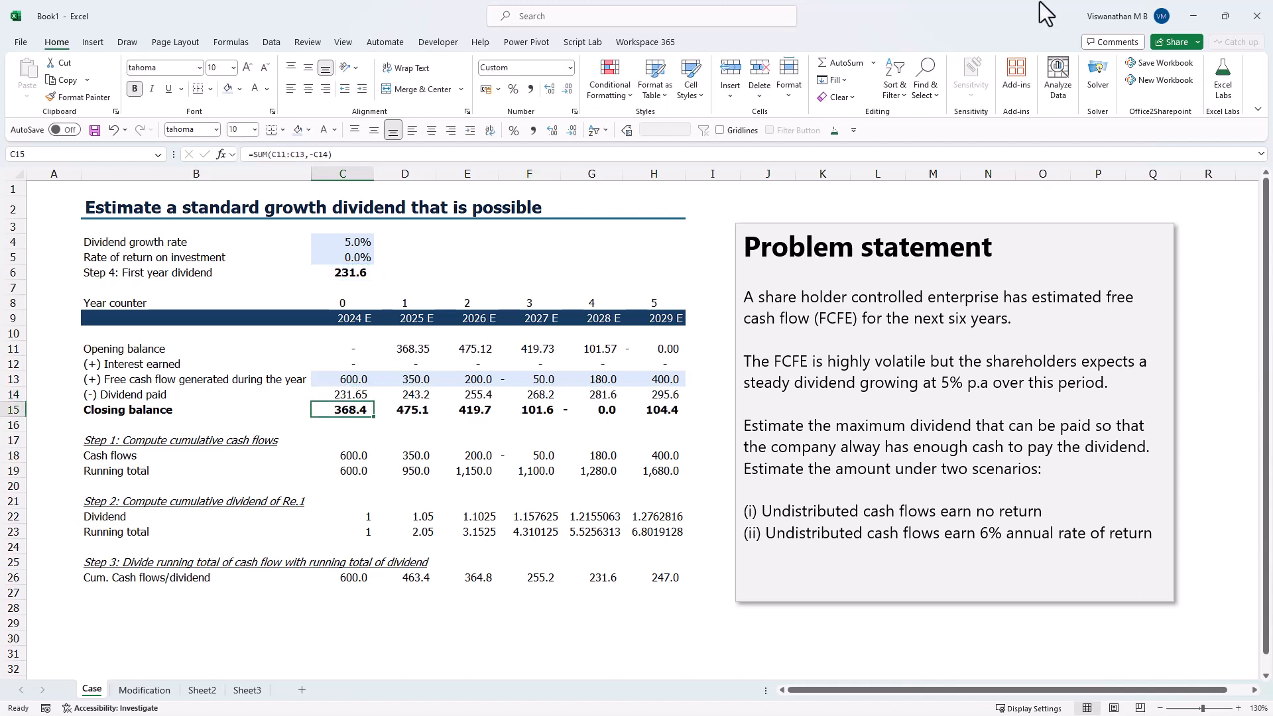
# - Examine the dividend growth formulas, the 2027 and 2028 cash flows, and the opening and closing balances that fund the dividends
pyautogui.press('Up')
pyautogui.press('Right')
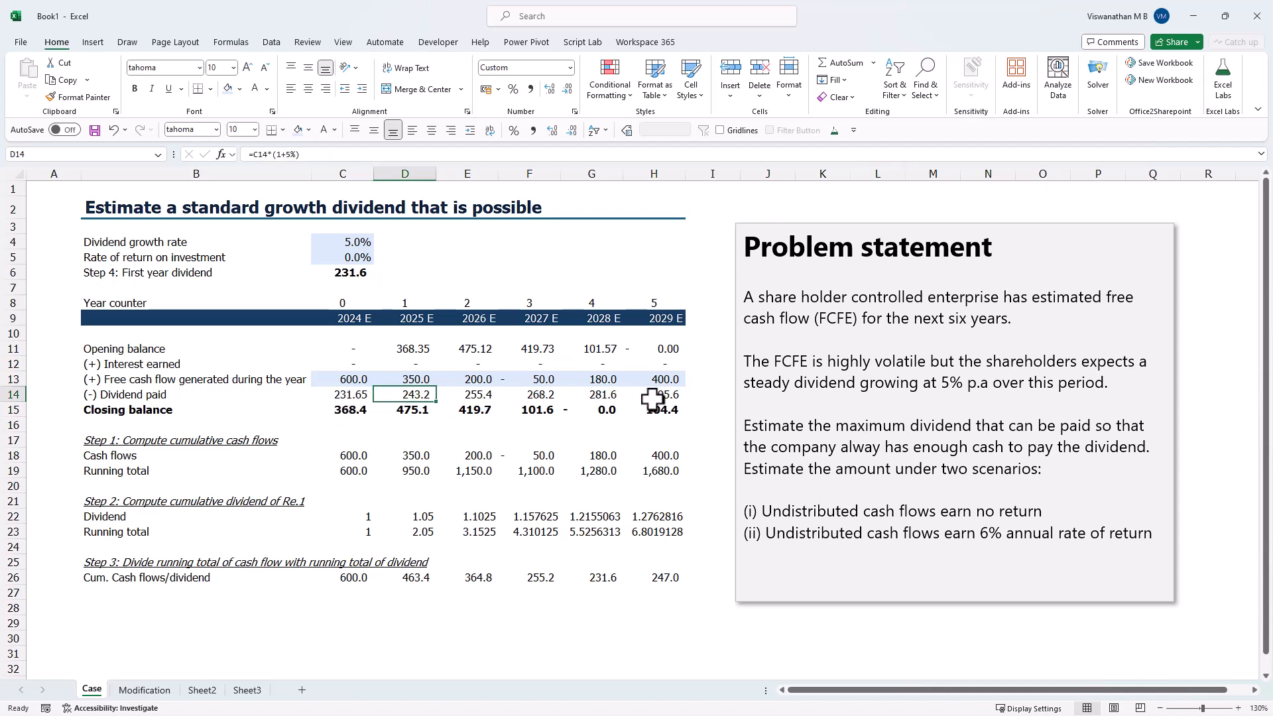
pyautogui.click(592, 409)
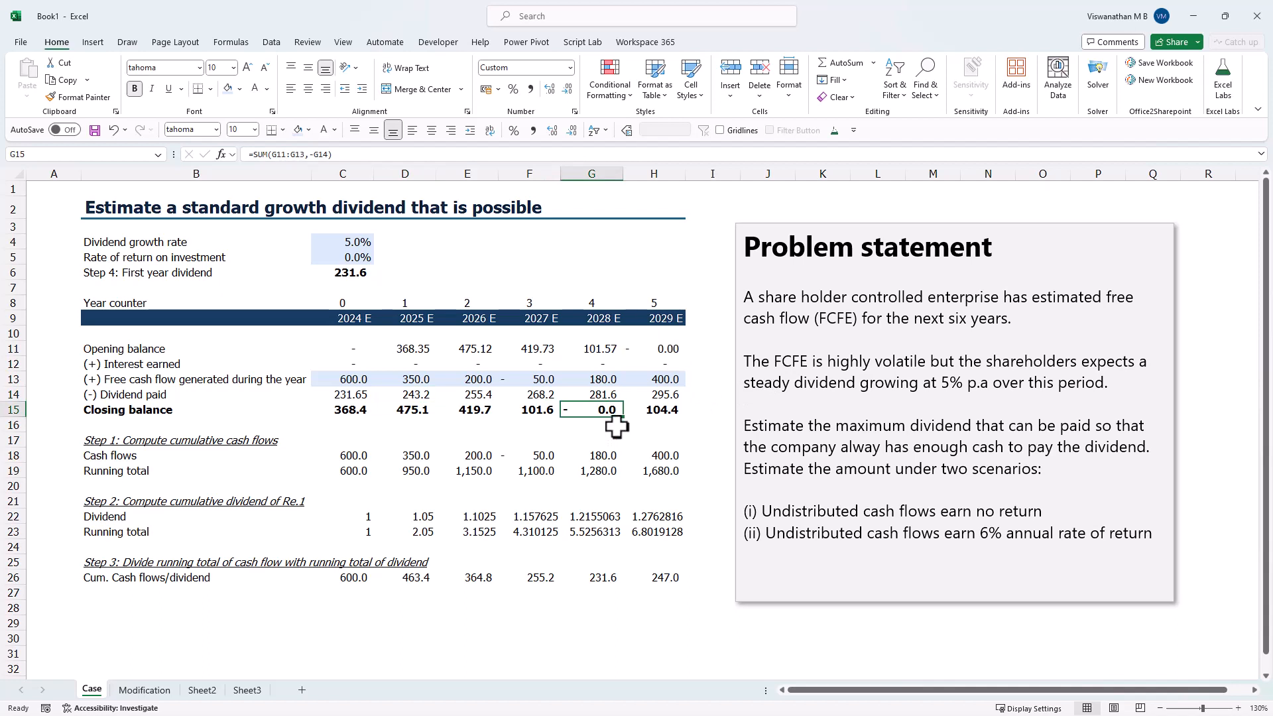
pyautogui.click(605, 379)
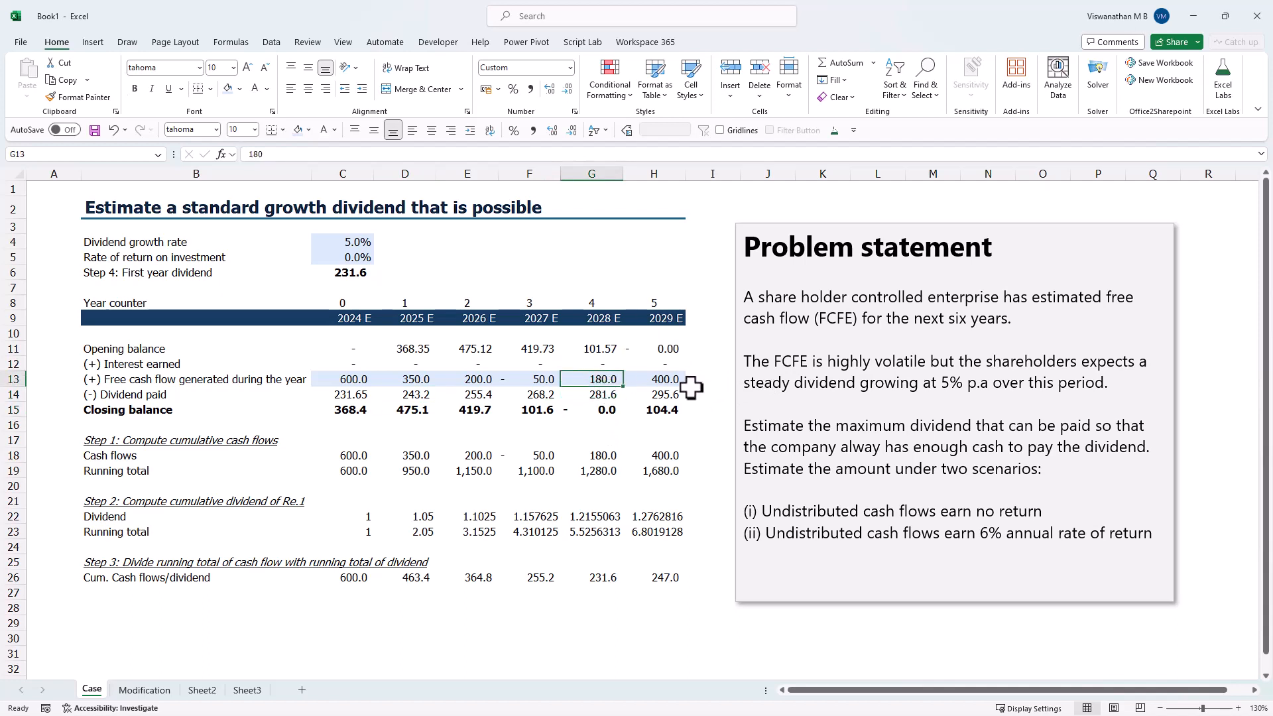
pyautogui.click(511, 395)
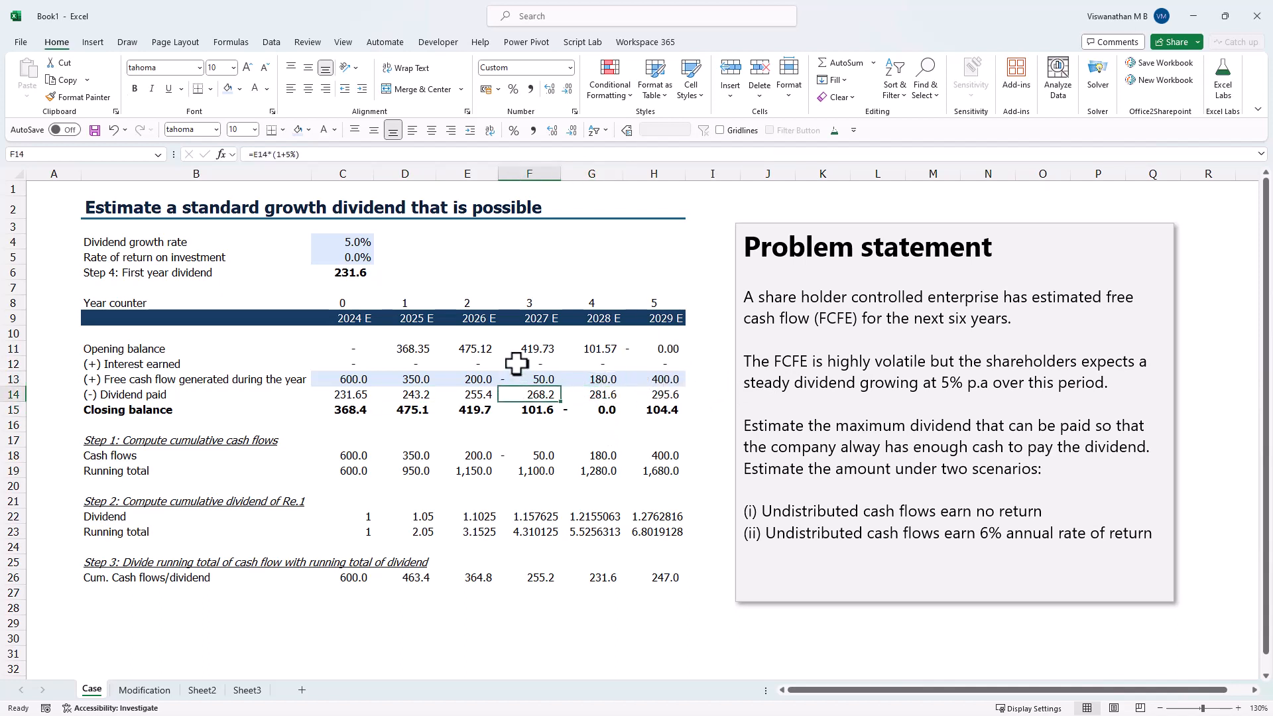
pyautogui.moveTo(532, 379); pyautogui.dragTo(594, 381)
pyautogui.click(538, 399)
pyautogui.press('Right')
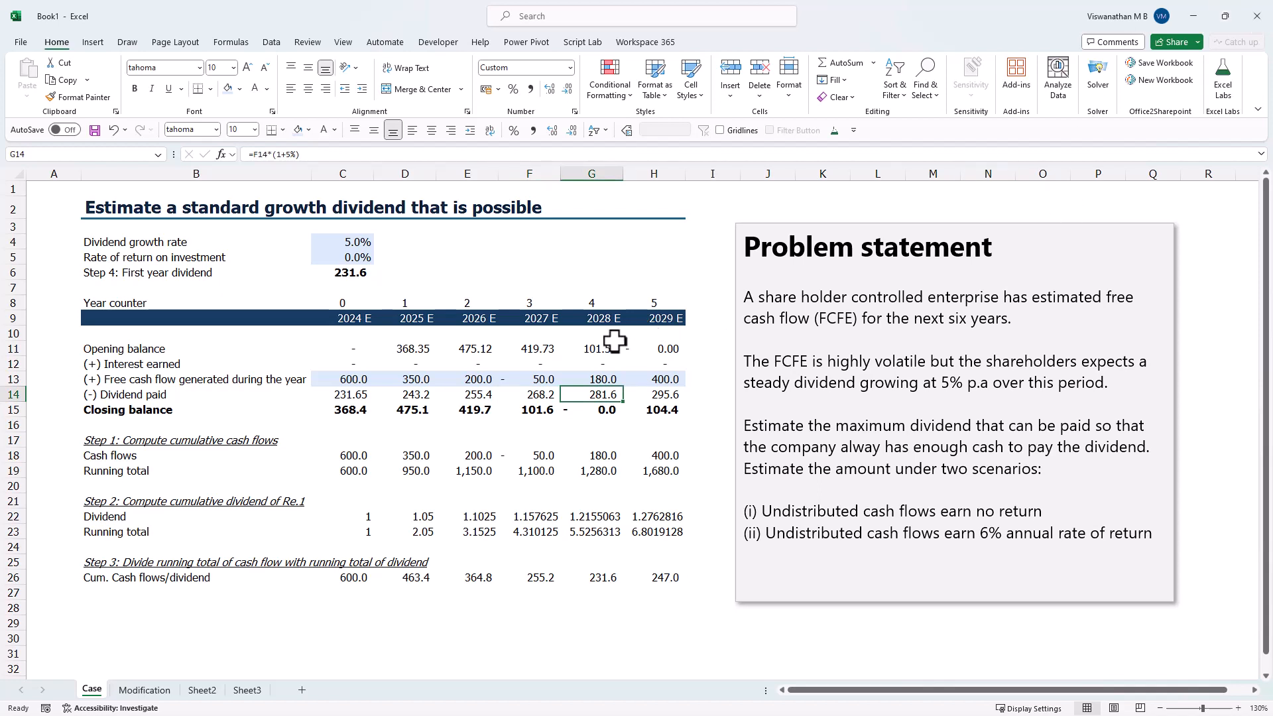
pyautogui.click(335, 411)
pyautogui.click(412, 348)
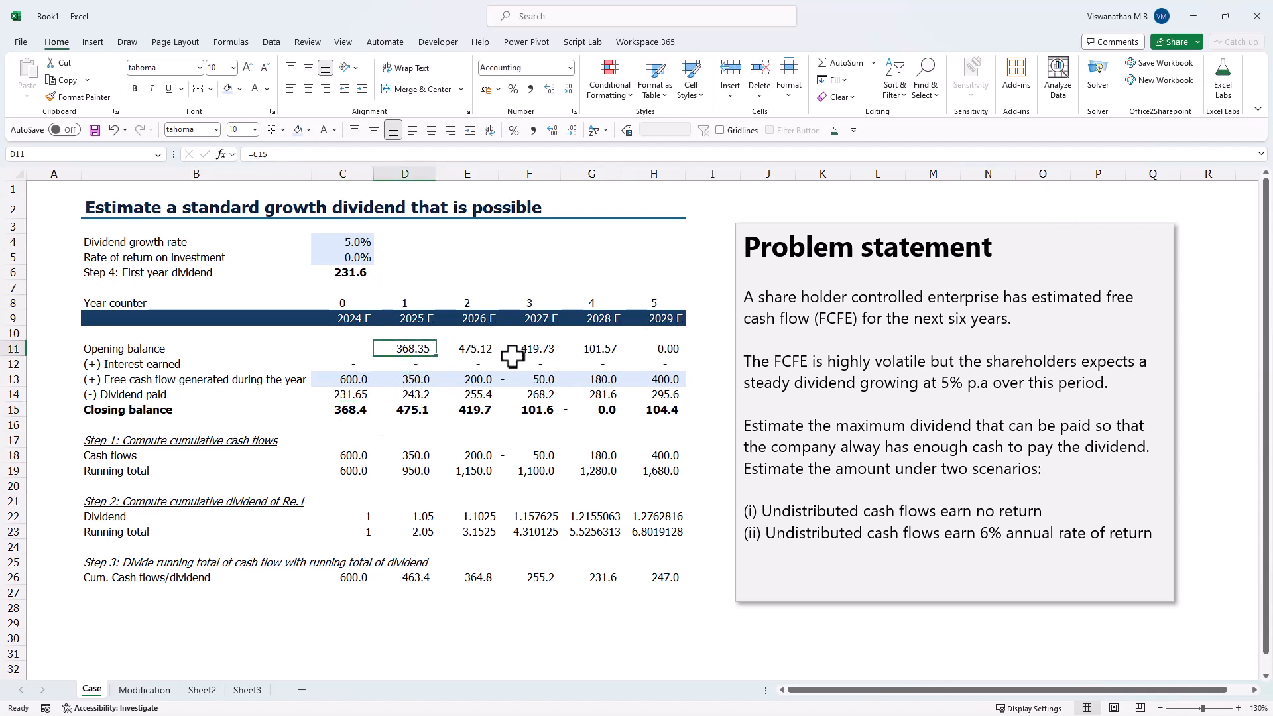
pyautogui.click(488, 349)
pyautogui.click(581, 351)
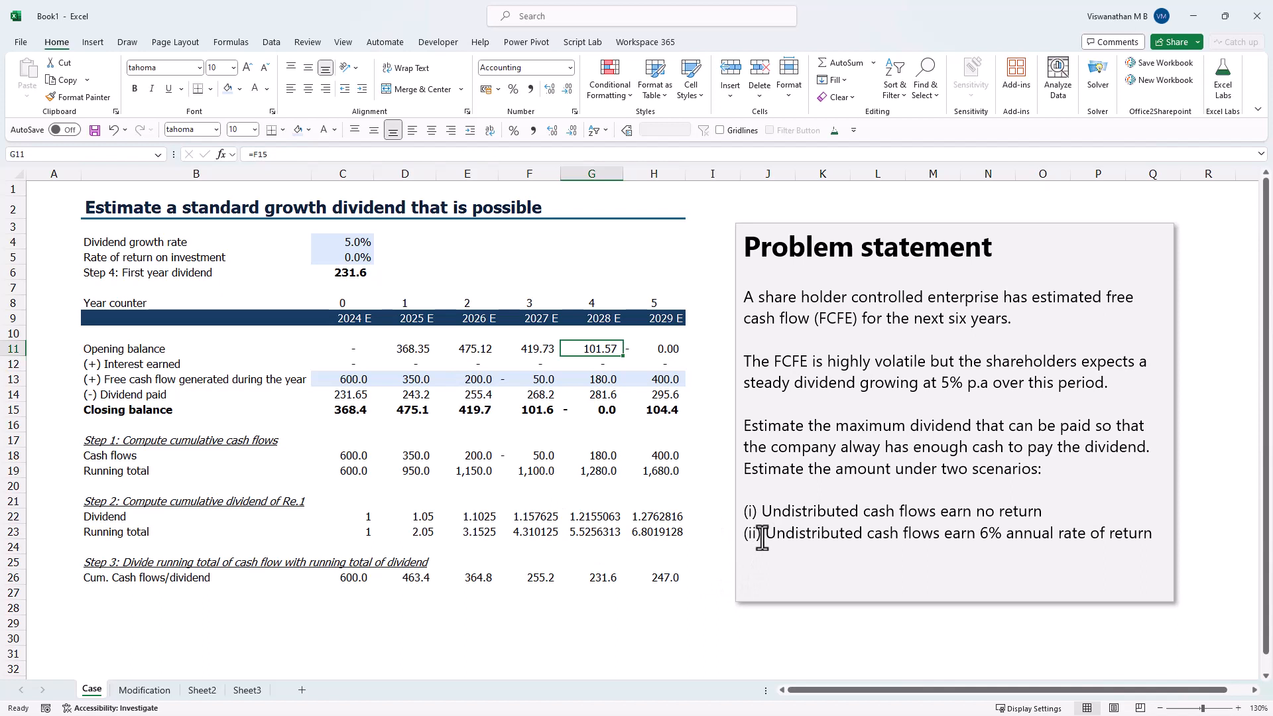
# - Set the rate of return on investment in C5 to 6% for scenario (ii) of the problem statement
pyautogui.moveTo(760, 550); pyautogui.dragTo(1151, 534)
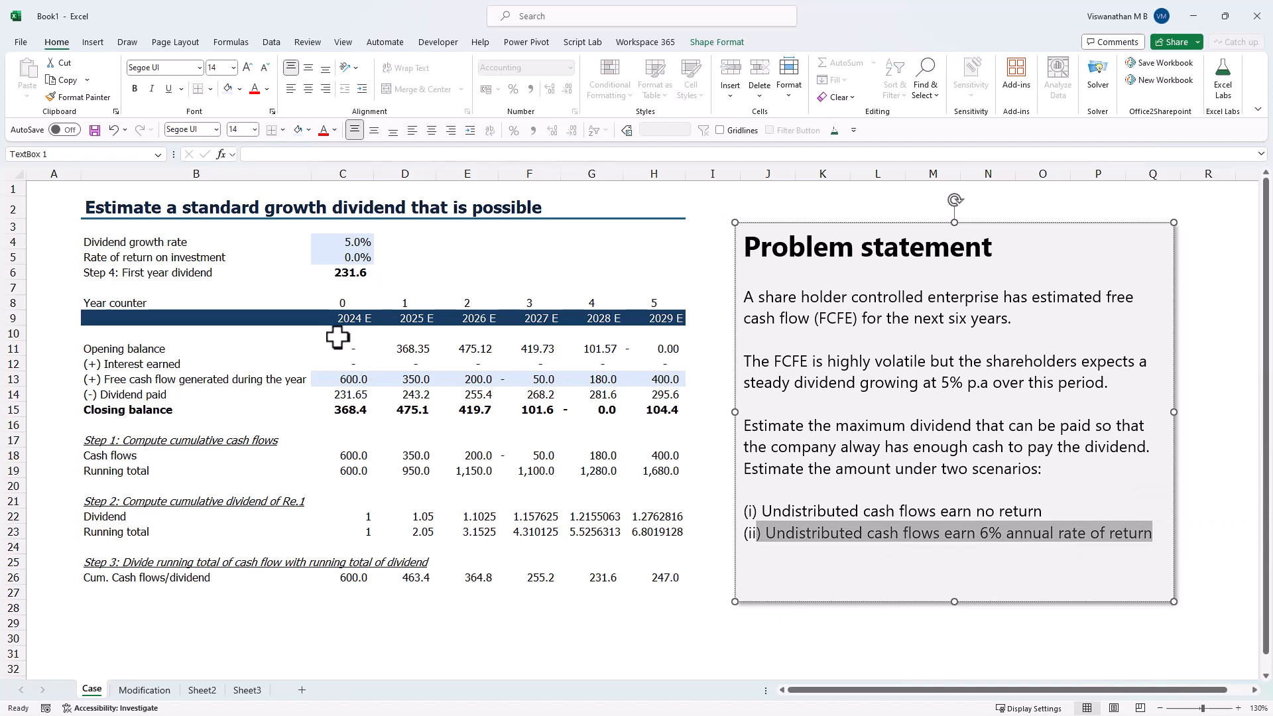
pyautogui.click(455, 261)
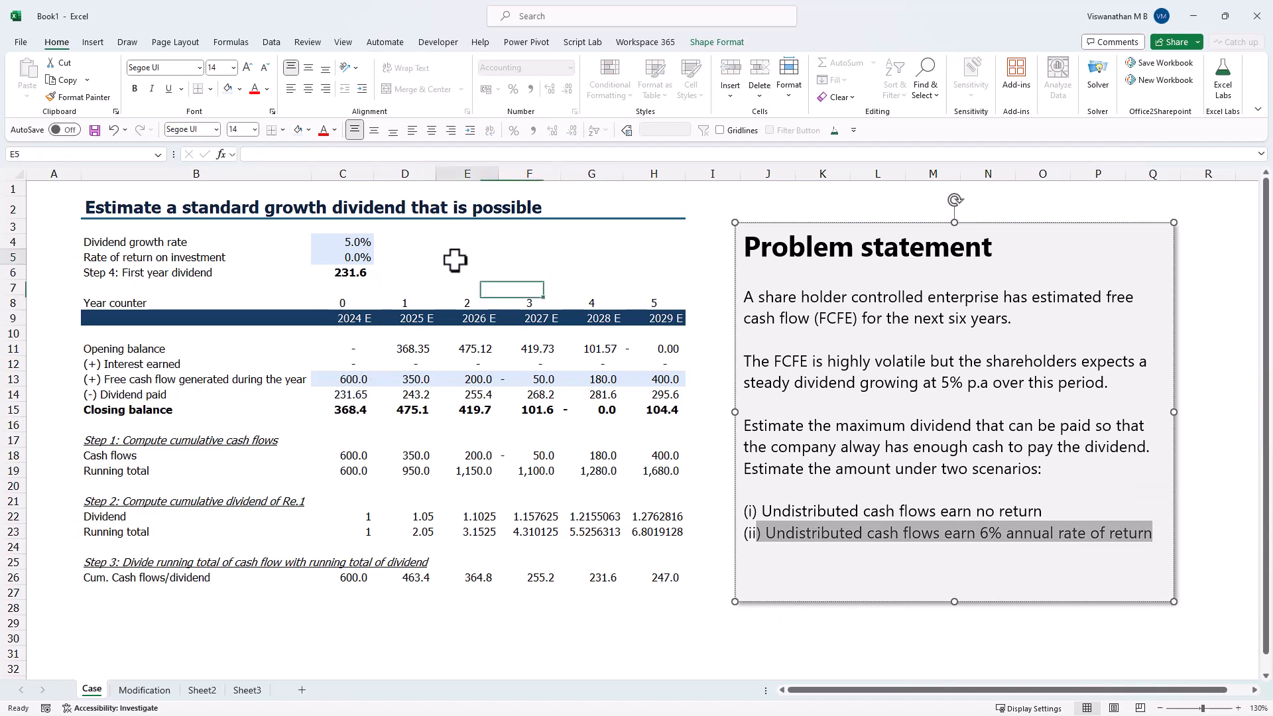
pyautogui.click(346, 256)
pyautogui.write('6')
pyautogui.press('Return')
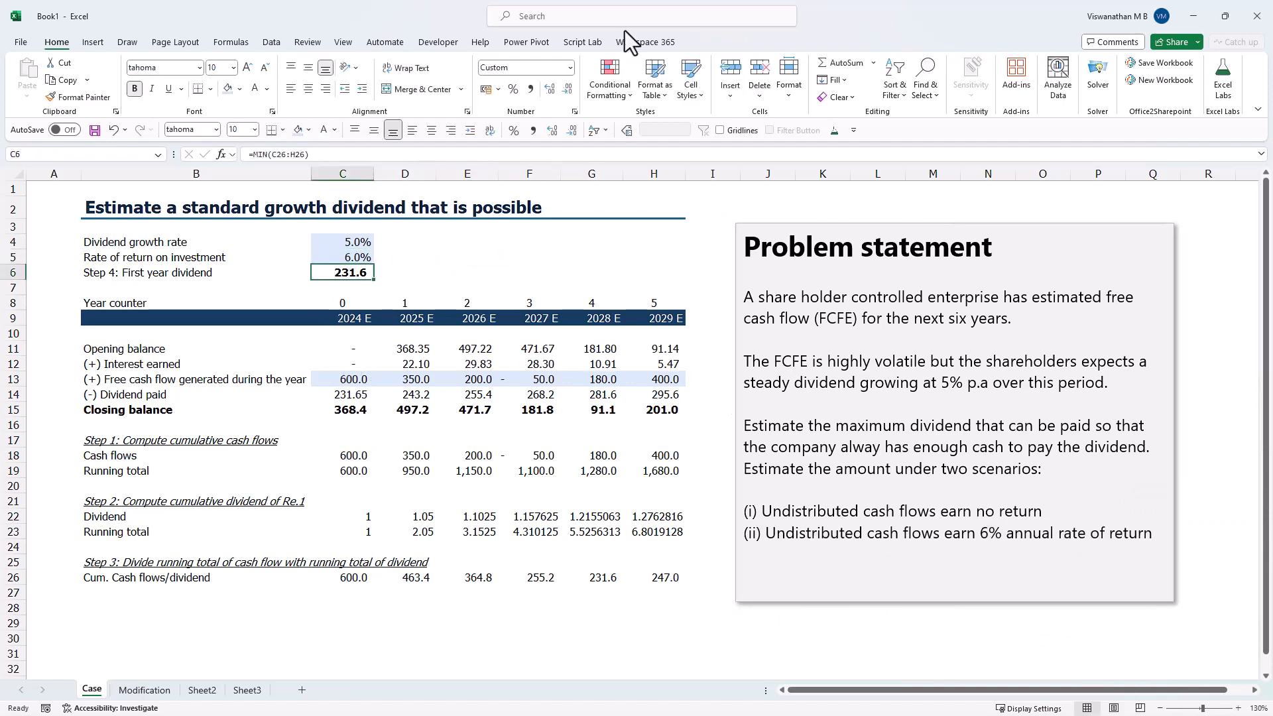
# - Inspect the interest earned formulas in row 12 and the closing balances under the new rate of return
pyautogui.click(405, 364)
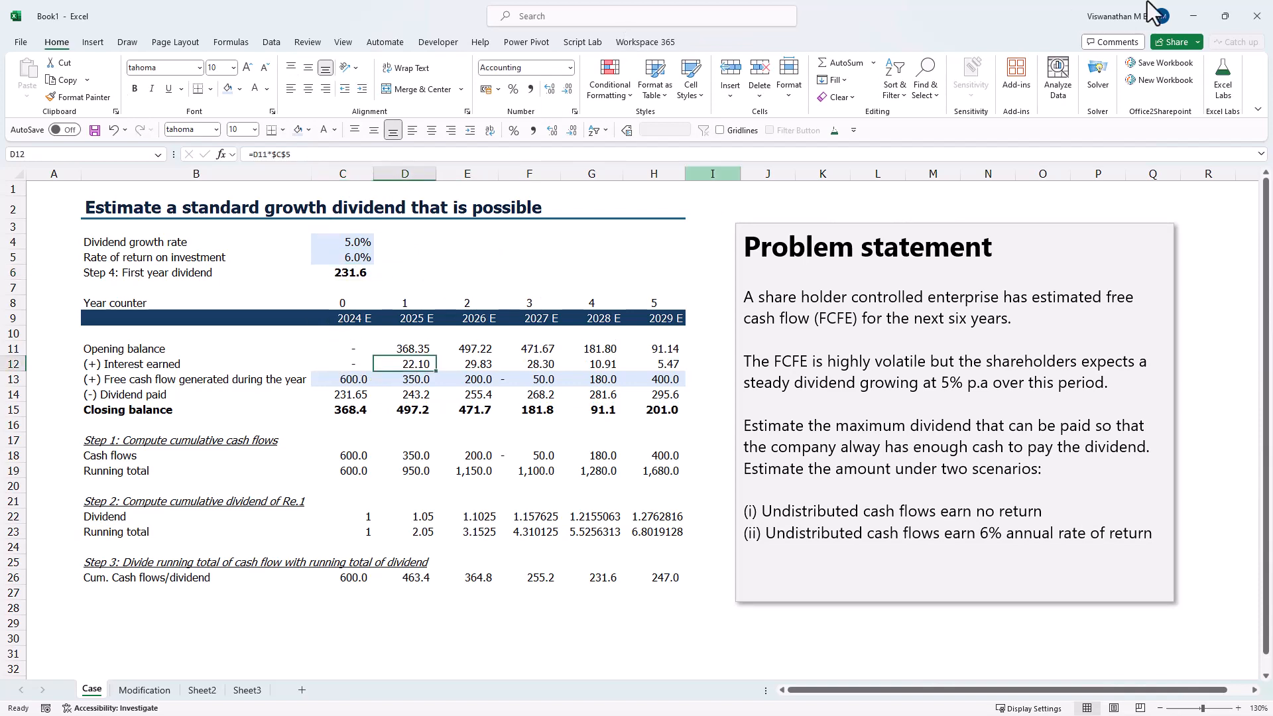
pyautogui.press('F2')
pyautogui.press('Escape')
pyautogui.press('Right')
pyautogui.press('Right')
pyautogui.press('Right')
pyautogui.press('Right')
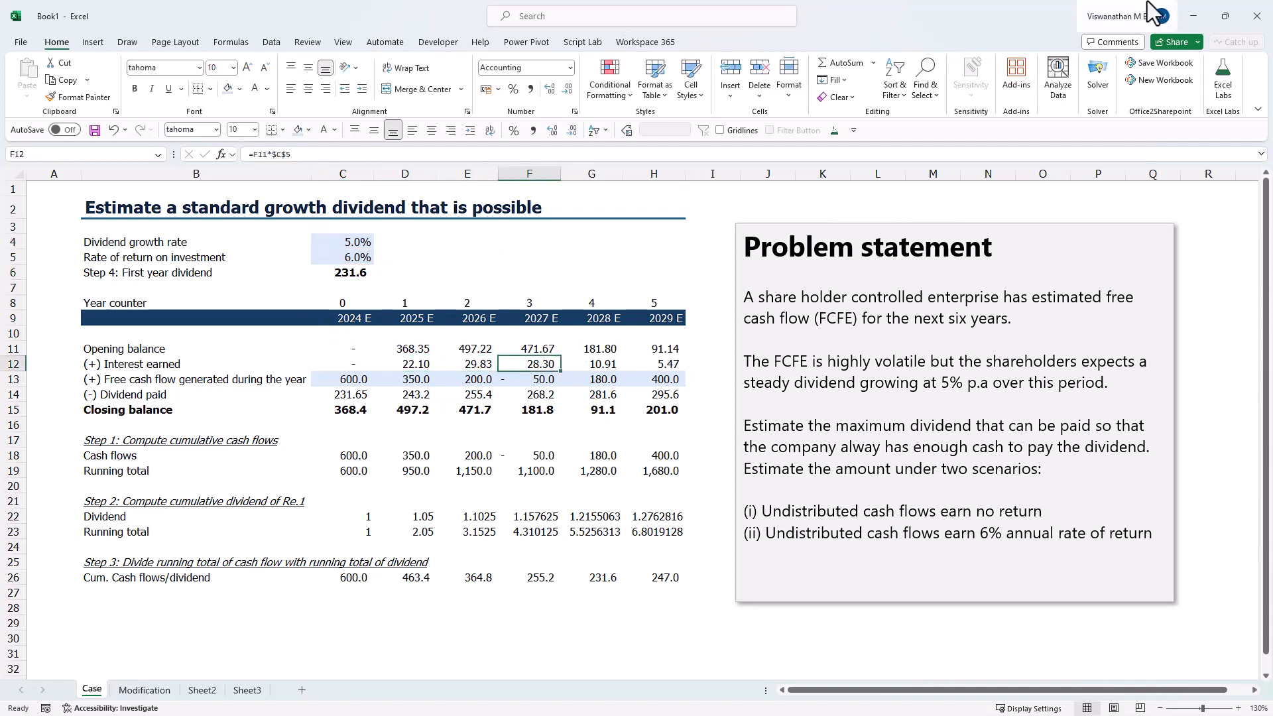
pyautogui.press('Down')
pyautogui.press('Down')
pyautogui.press('Down')
pyautogui.press('Left')
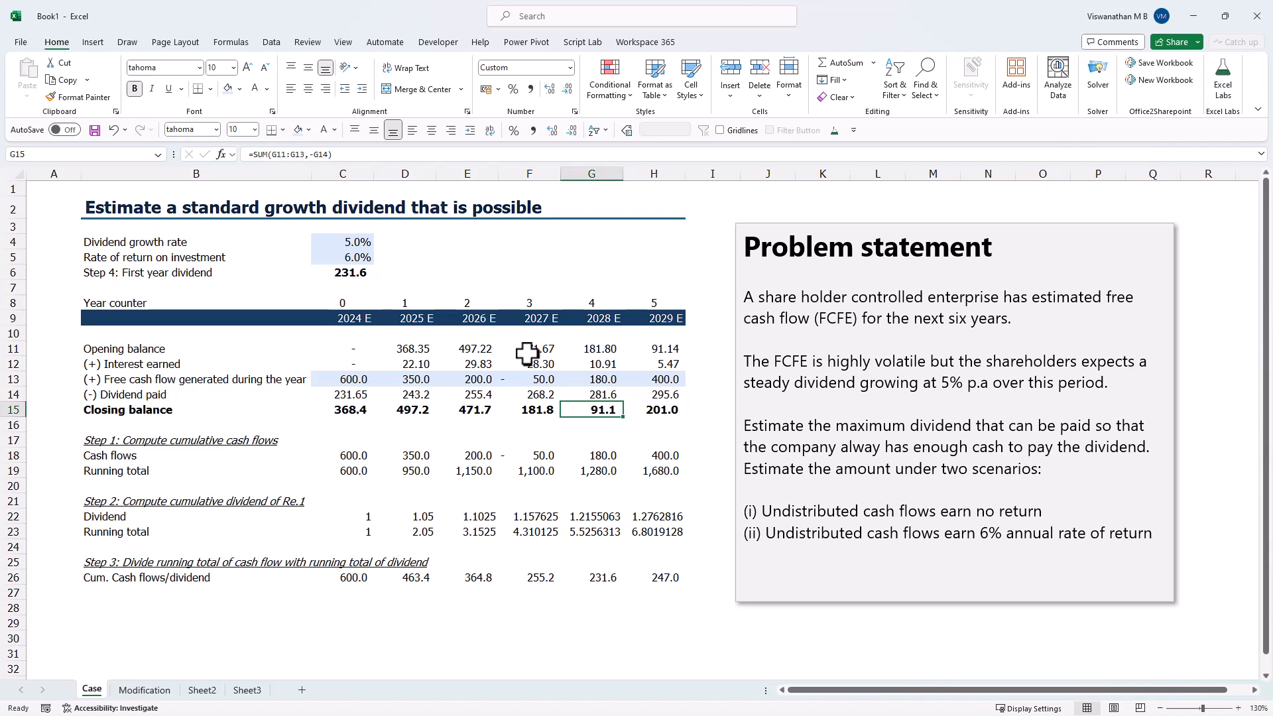
# - Change the heading in B17 to "Step 1: Compute cumulative PV of cash flows"
pyautogui.click(126, 441)
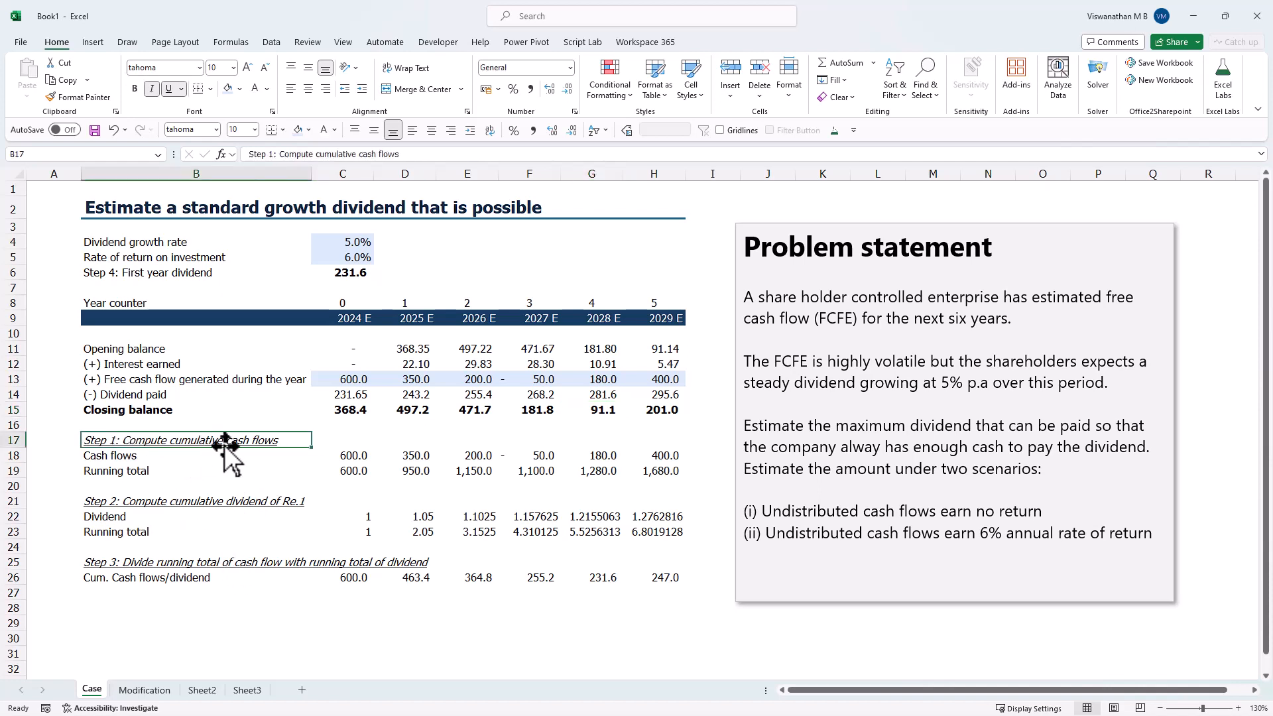
pyautogui.doubleClick(225, 441)
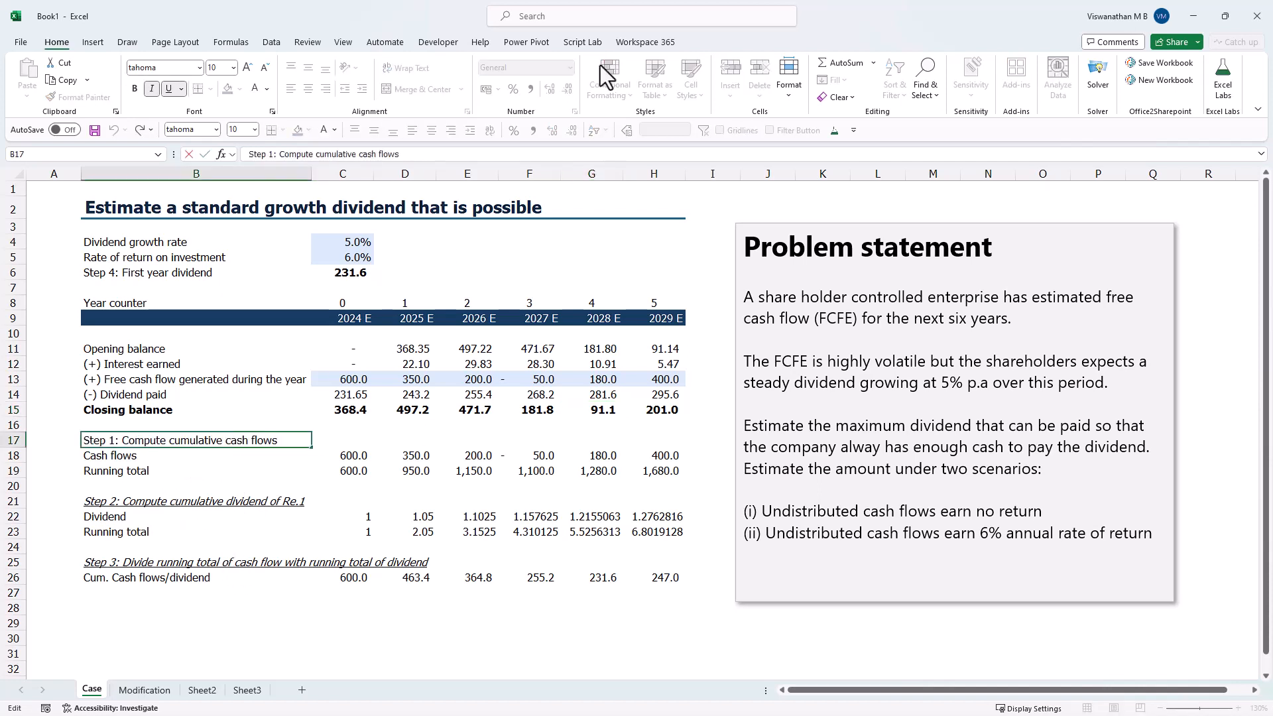
pyautogui.write('PV of')
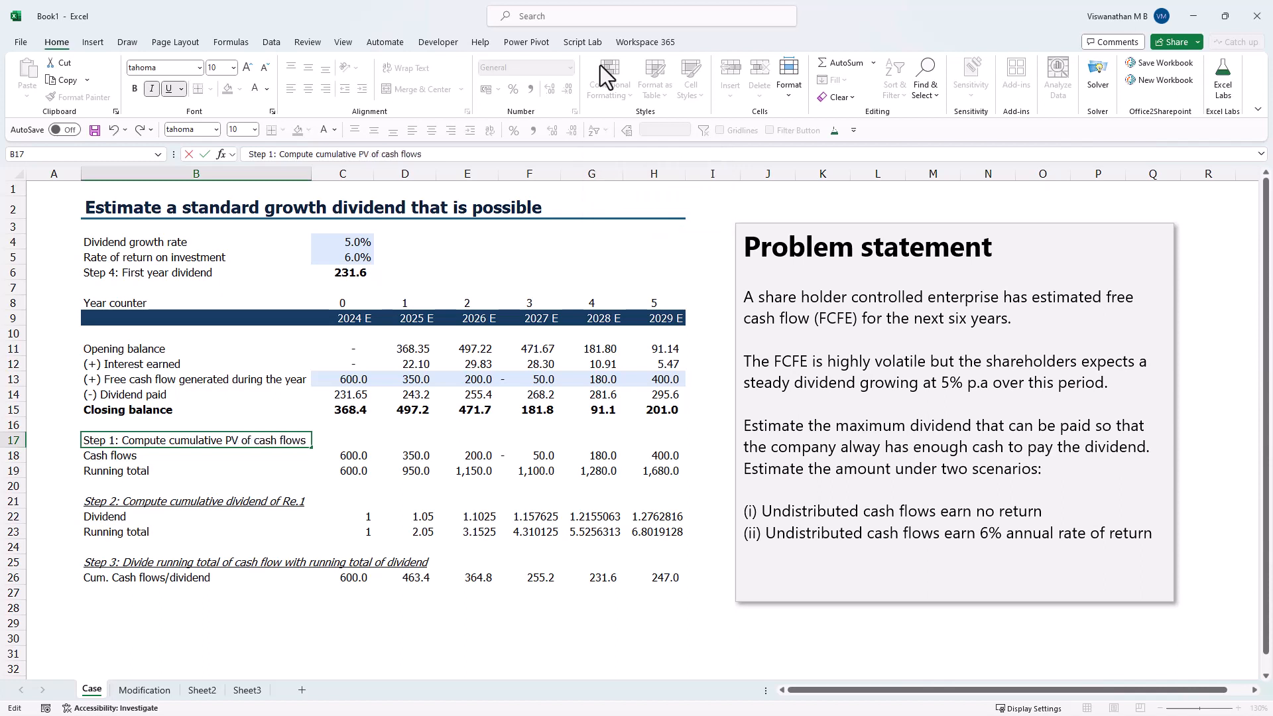
pyautogui.press('Return')
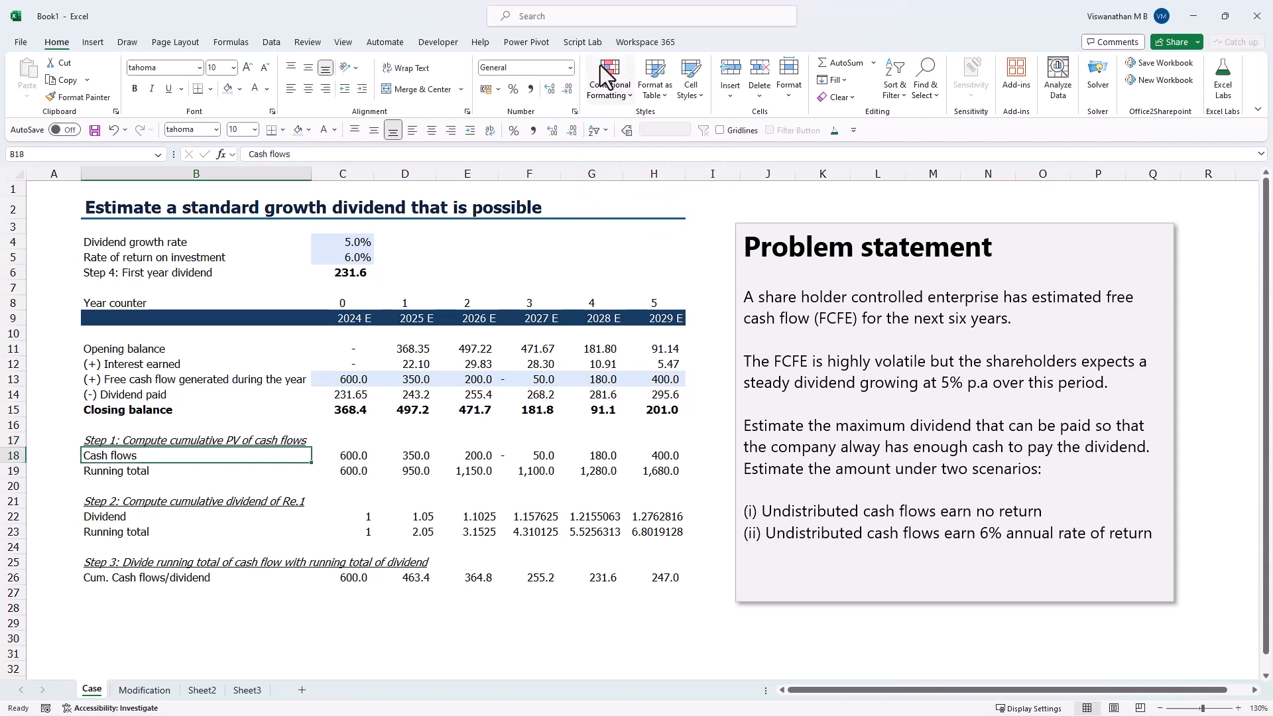
# - Discount the 2024 cash flow in C18 with the formula =C13/(1+$C$5)^C8
pyautogui.press('Right')
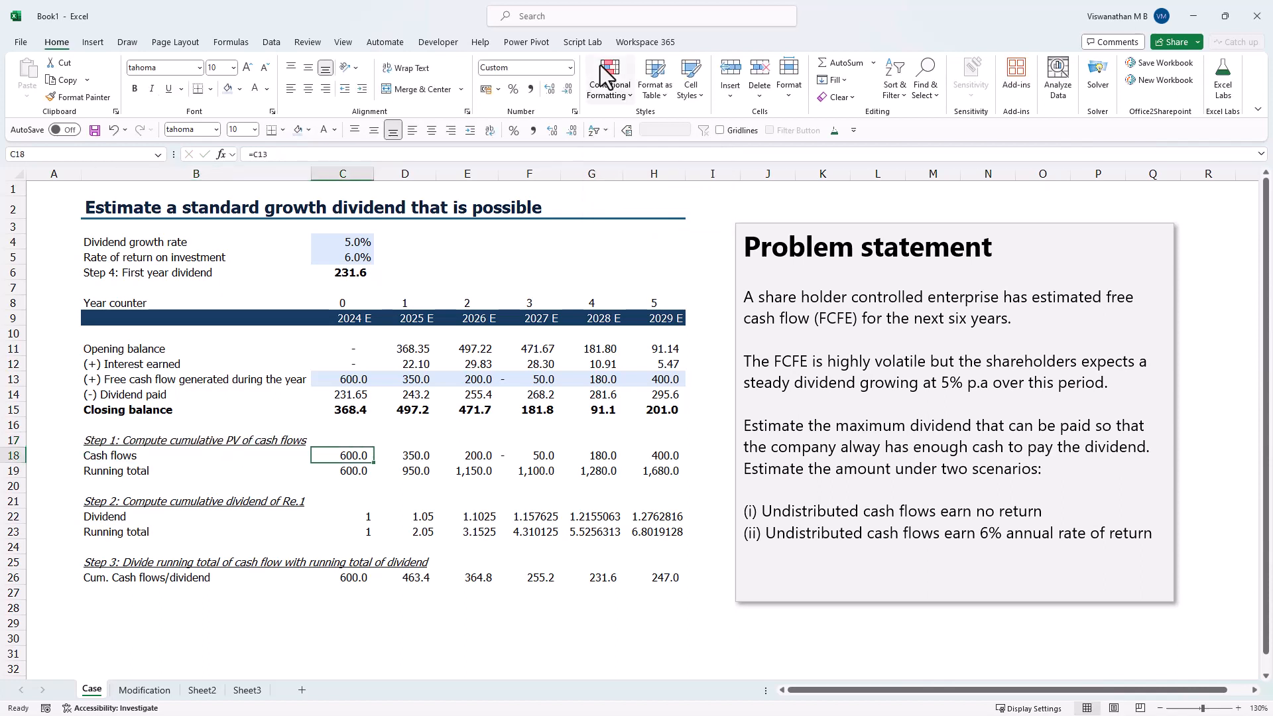
pyautogui.press('F2')
pyautogui.write('/')
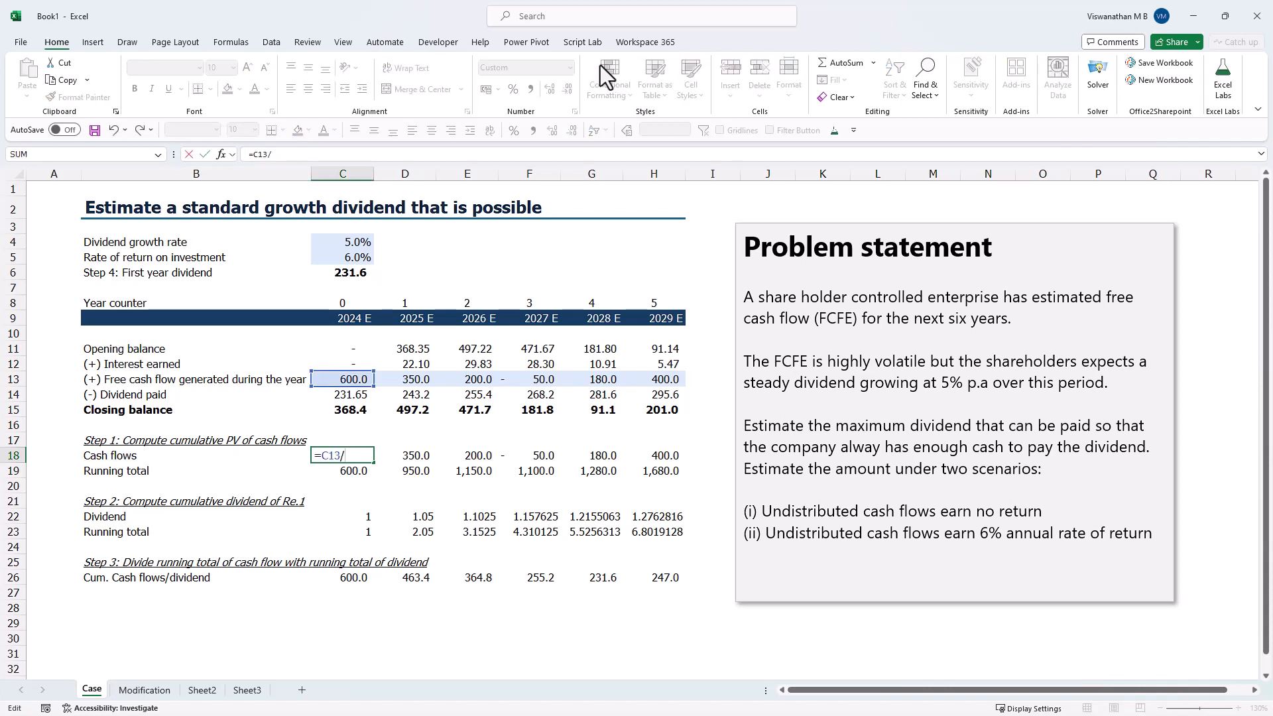
pyautogui.write('(1+')
pyautogui.click(343, 257)
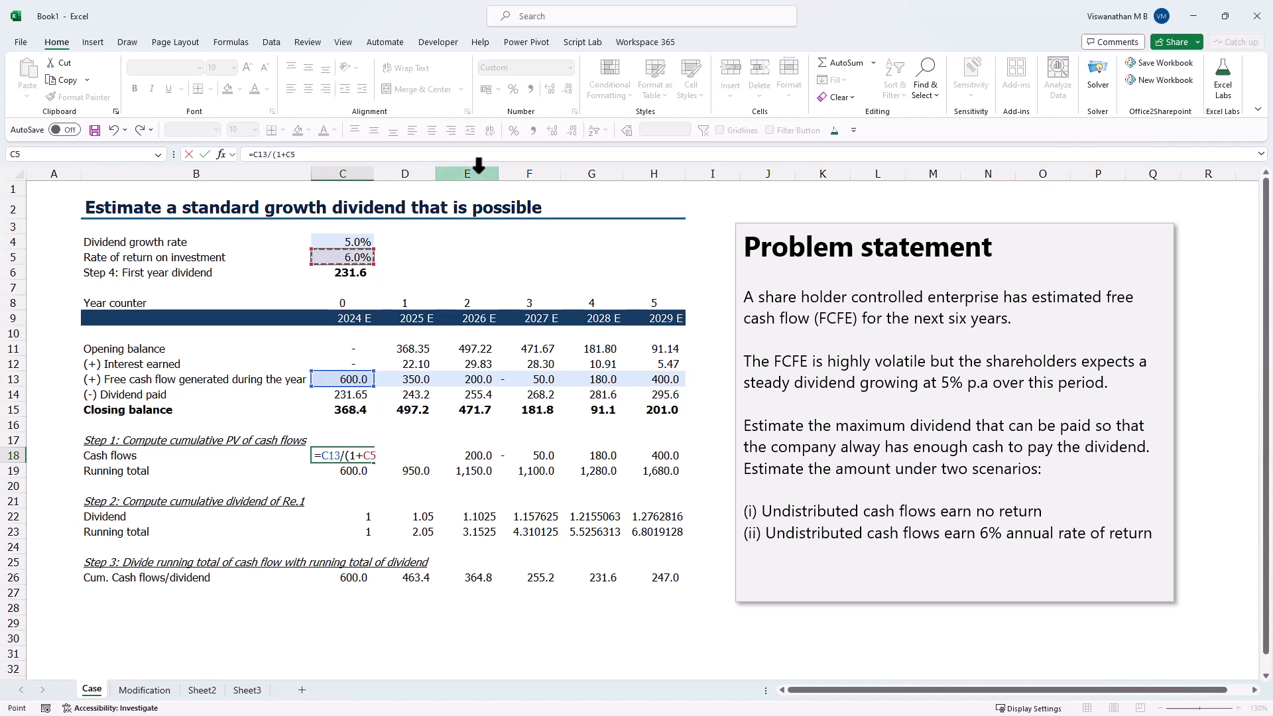
pyautogui.press('F4')
pyautogui.write(')^')
pyautogui.click(329, 304)
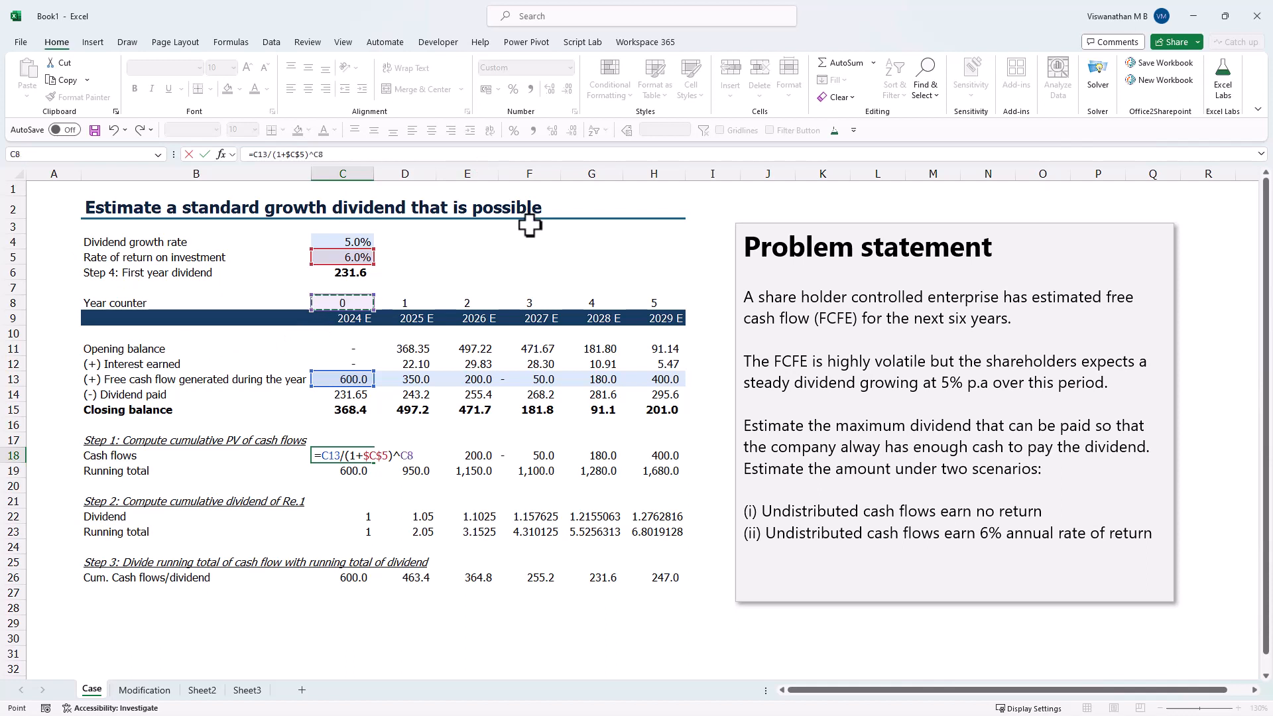
pyautogui.press('Return')
# - Copy the discounted cash flow formula from C18 across the remaining years to H18
pyautogui.press('Up')
pyautogui.hotkey('ctrl', 'c')
pyautogui.hotkey('shift', 'Right')
pyautogui.hotkey('shift', 'Right')
pyautogui.hotkey('shift', 'Right')
pyautogui.hotkey('shift', 'Right')
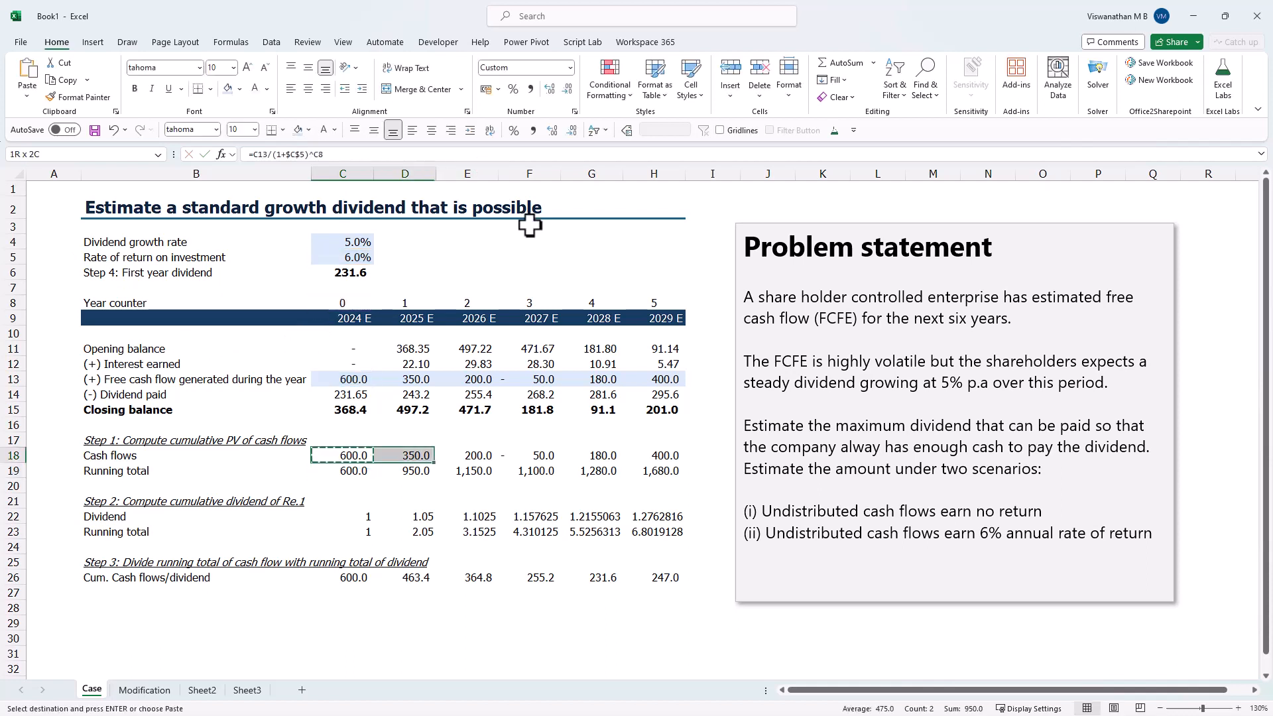
pyautogui.hotkey('shift', 'Right')
pyautogui.hotkey('ctrl', 'v')
pyautogui.press('Escape')
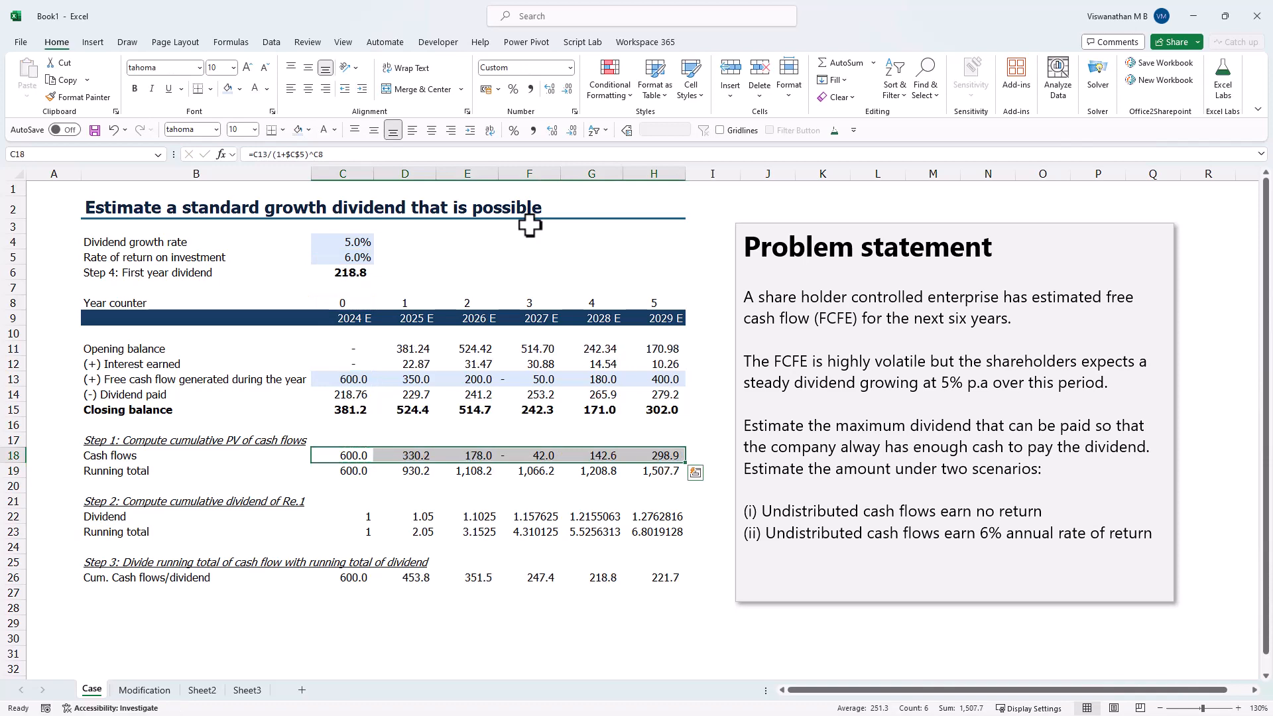
# - Start the Step 1 running total in C19 from the first discounted cash flow with =C18
pyautogui.click(342, 470)
pyautogui.write('=')
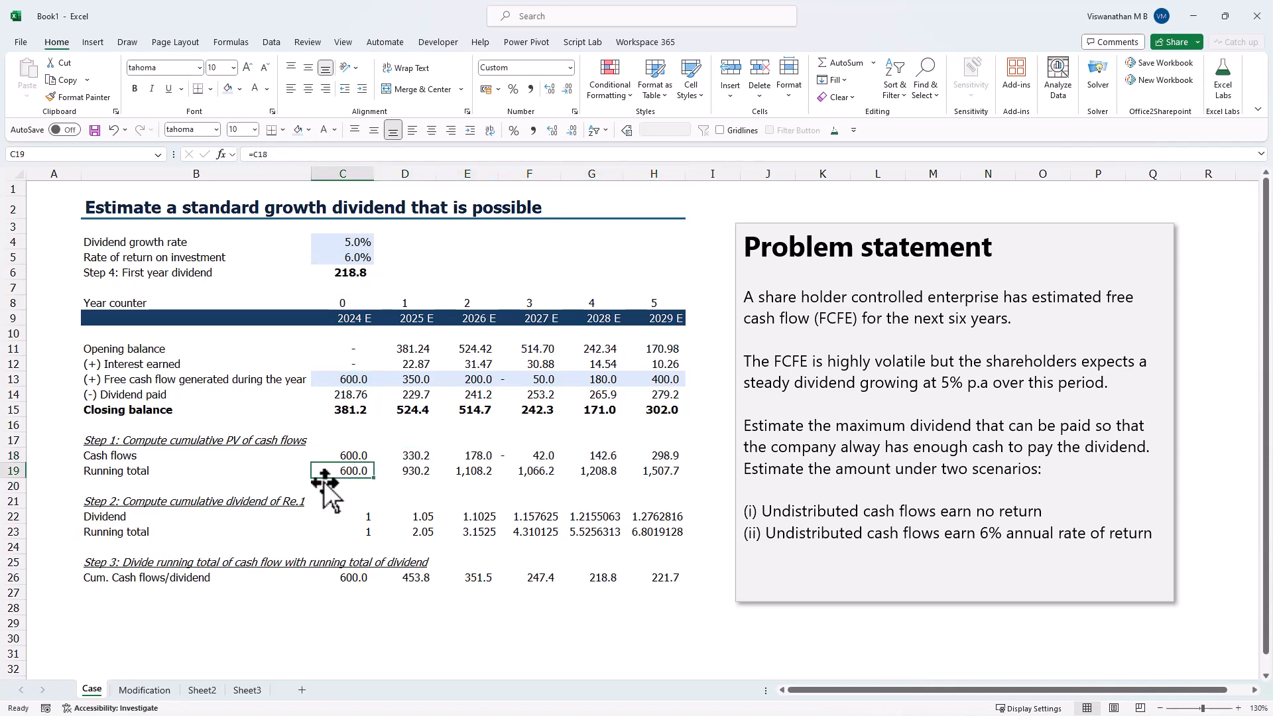
pyautogui.click(342, 456)
pyautogui.press('Return')
# - Change the row label in B18 to "PV of Cash flows"
pyautogui.click(183, 457)
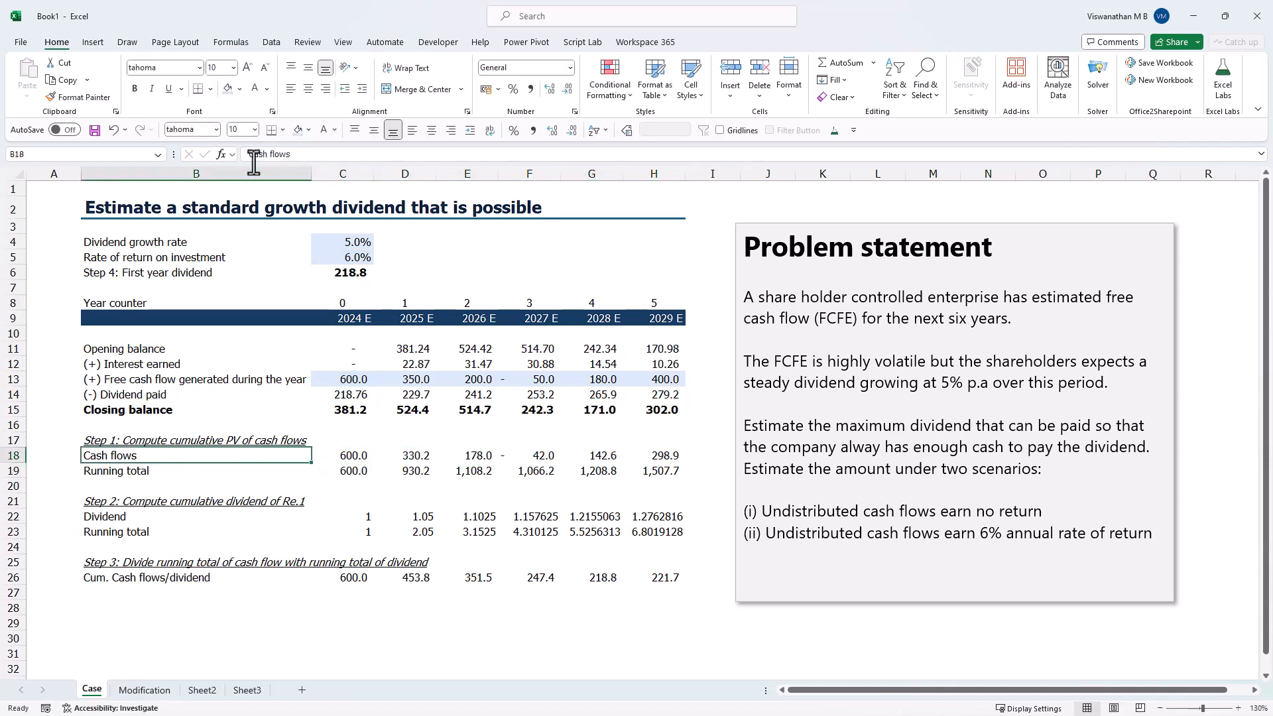
pyautogui.click(245, 155)
pyautogui.write('PV of')
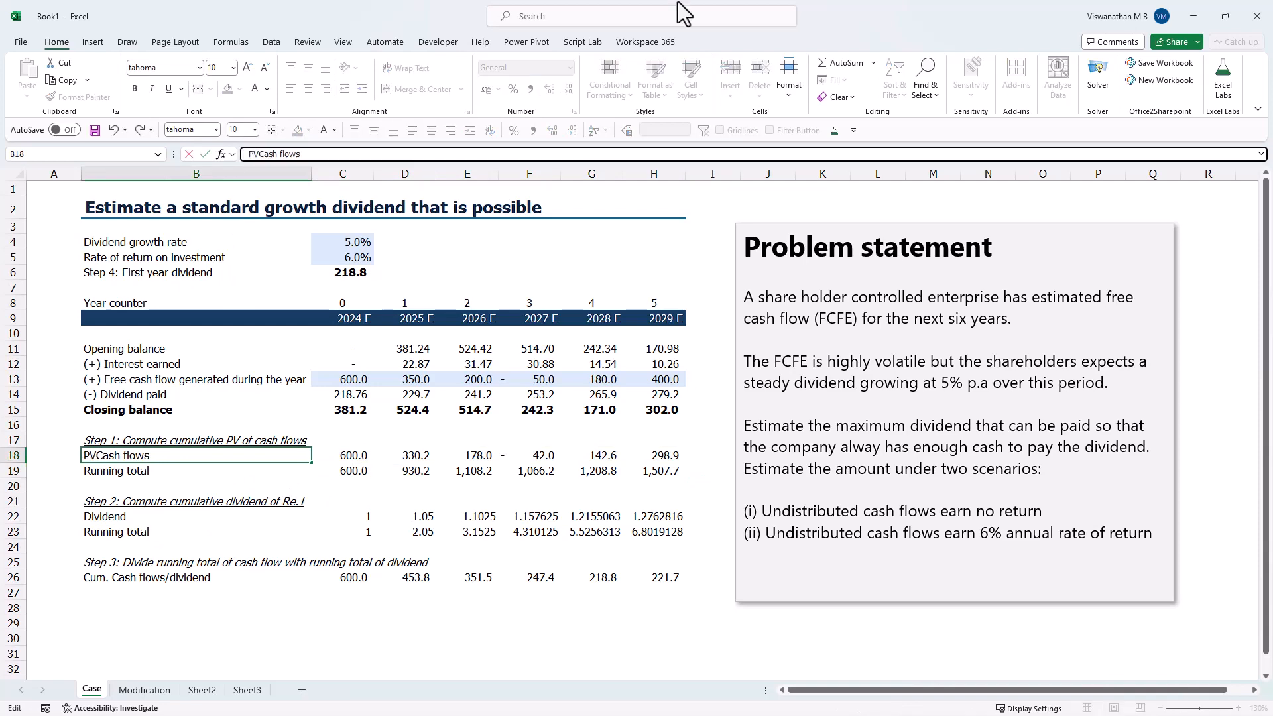
pyautogui.press('Return')
# - Insert a row above the Step 2 running total in row 23 and label it "PV of dividend" in B23
pyautogui.press('Down')
pyautogui.press('Down')
pyautogui.press('Down')
pyautogui.press('Down')
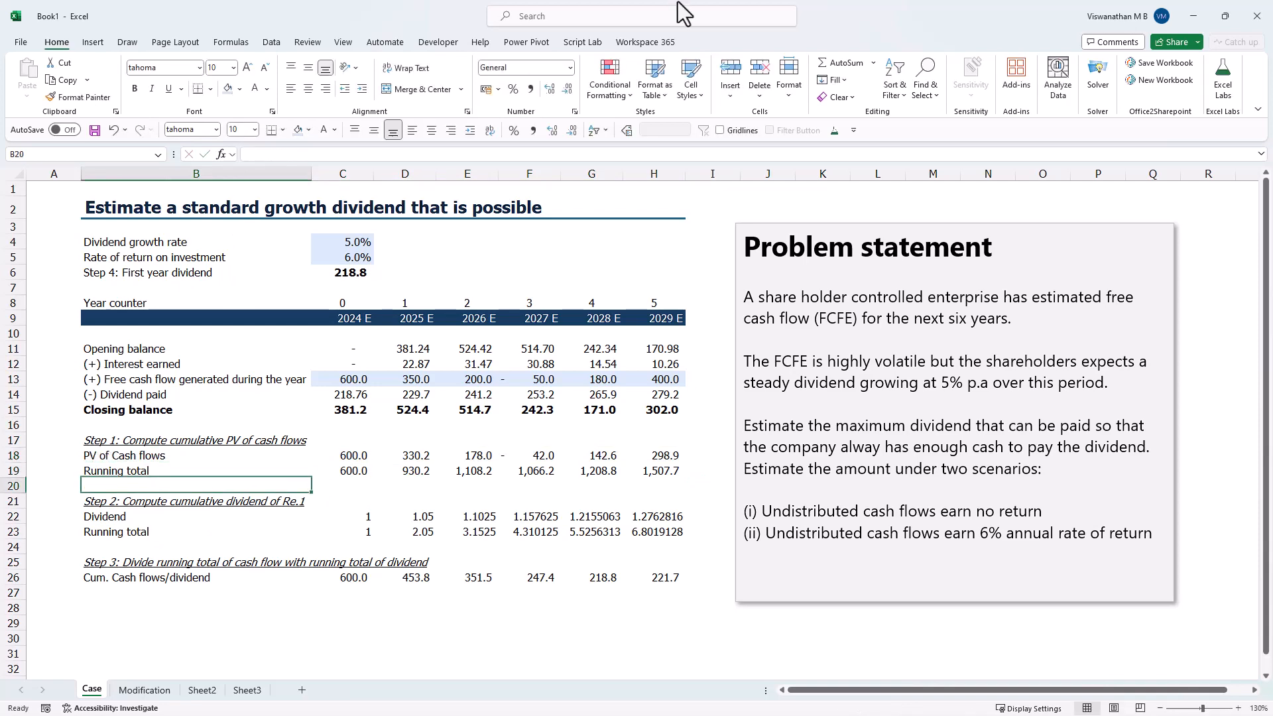
pyautogui.hotkey('alt', 'i')
pyautogui.press('r')
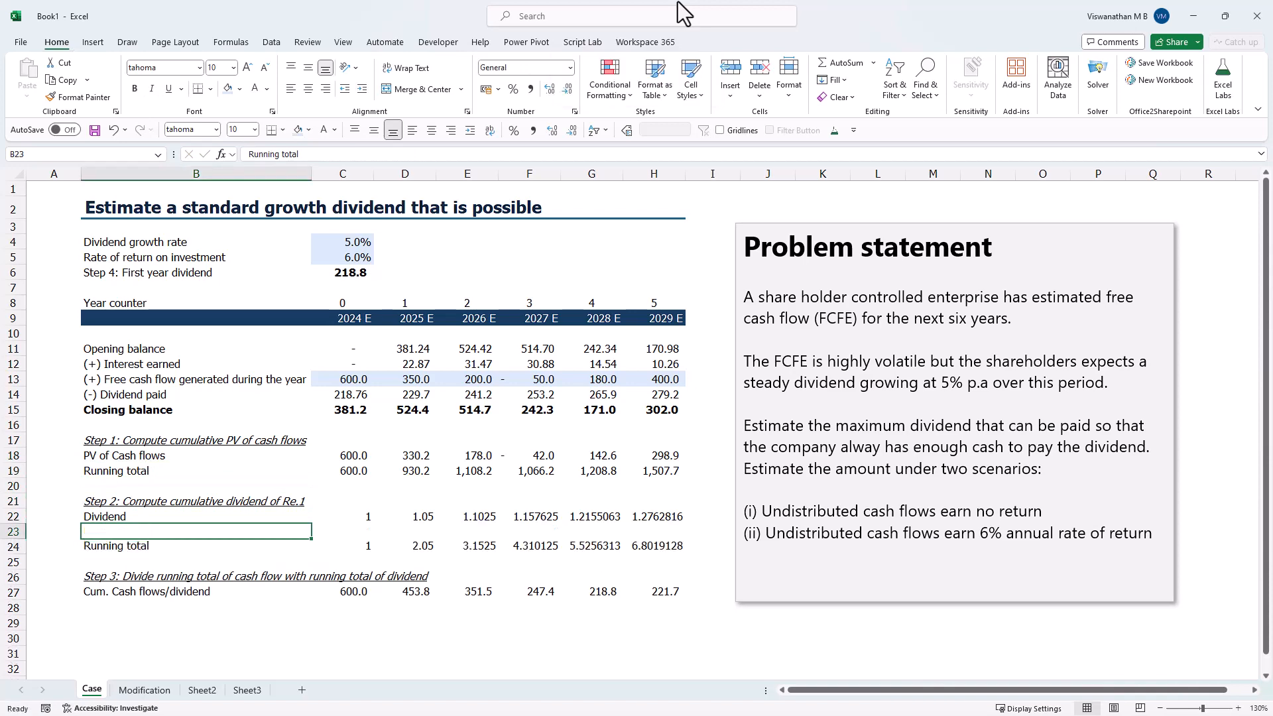
pyautogui.write('PV o')
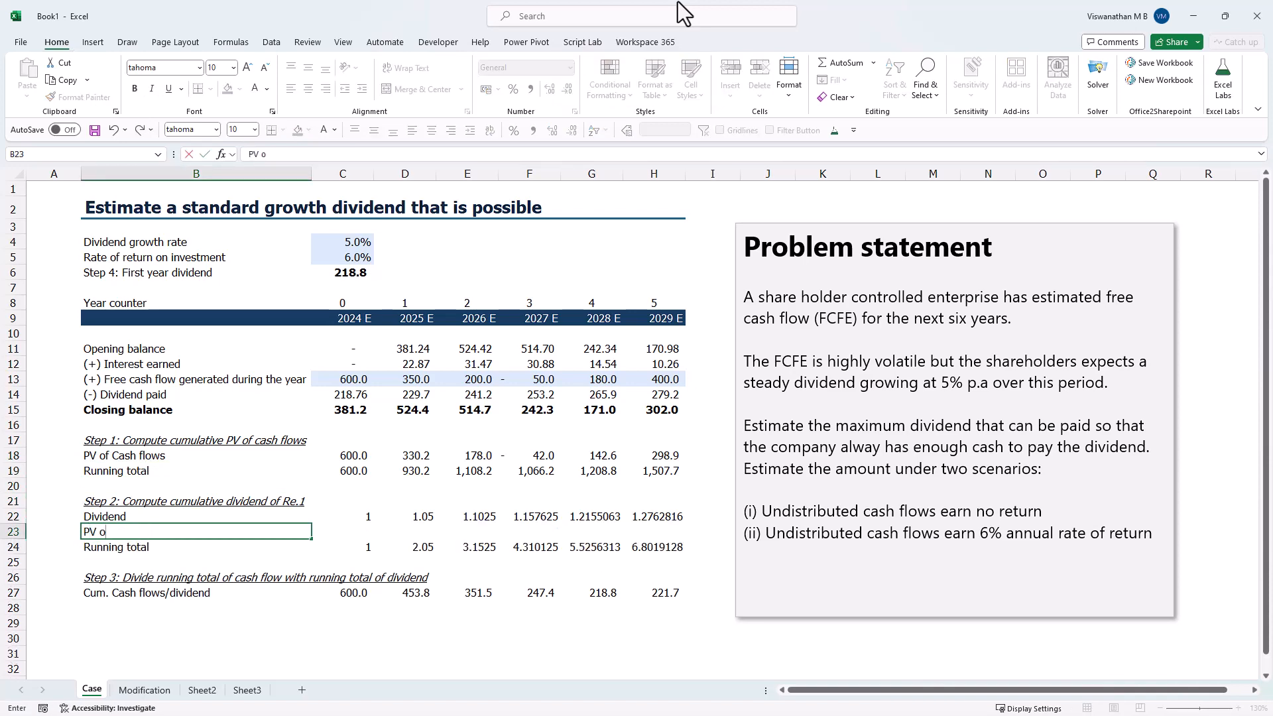
pyautogui.write('f dividend')
pyautogui.press('Tab')
# - Discount the first dividend in C23 with the formula =C22/(1+$C$5)^C8
pyautogui.write('=')
pyautogui.press('Up')
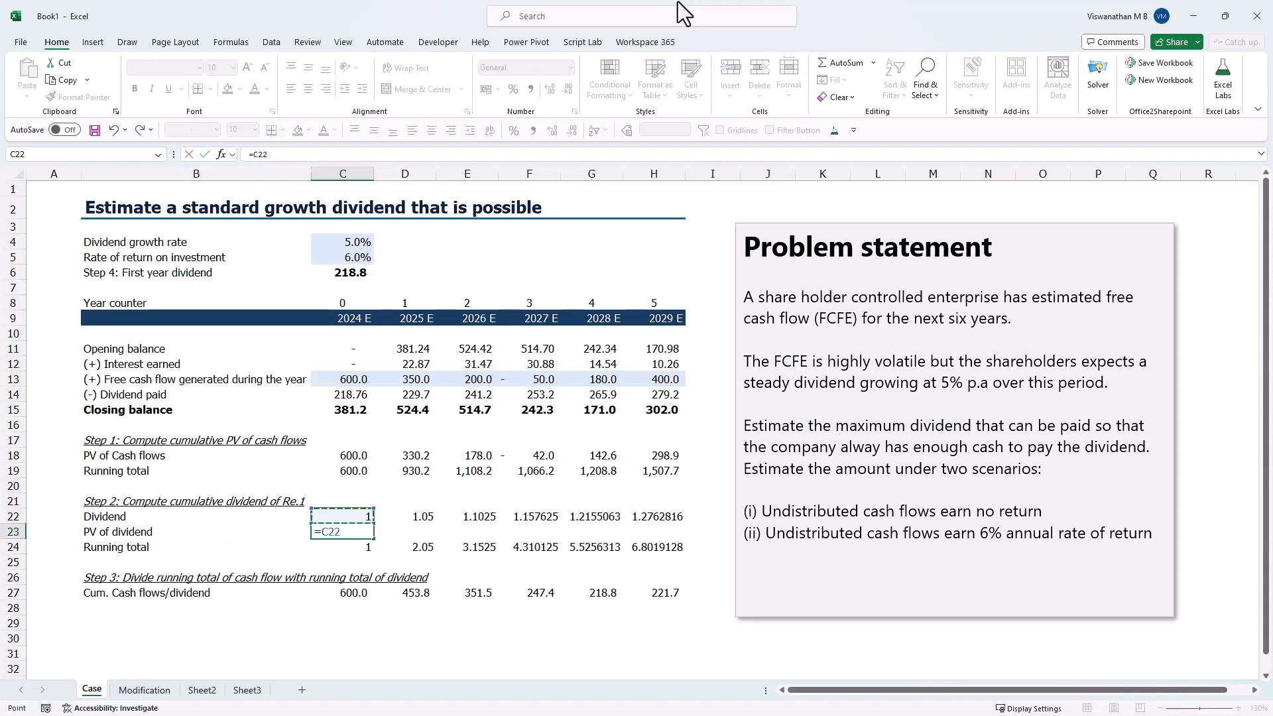
pyautogui.write('/(1+$C$5')
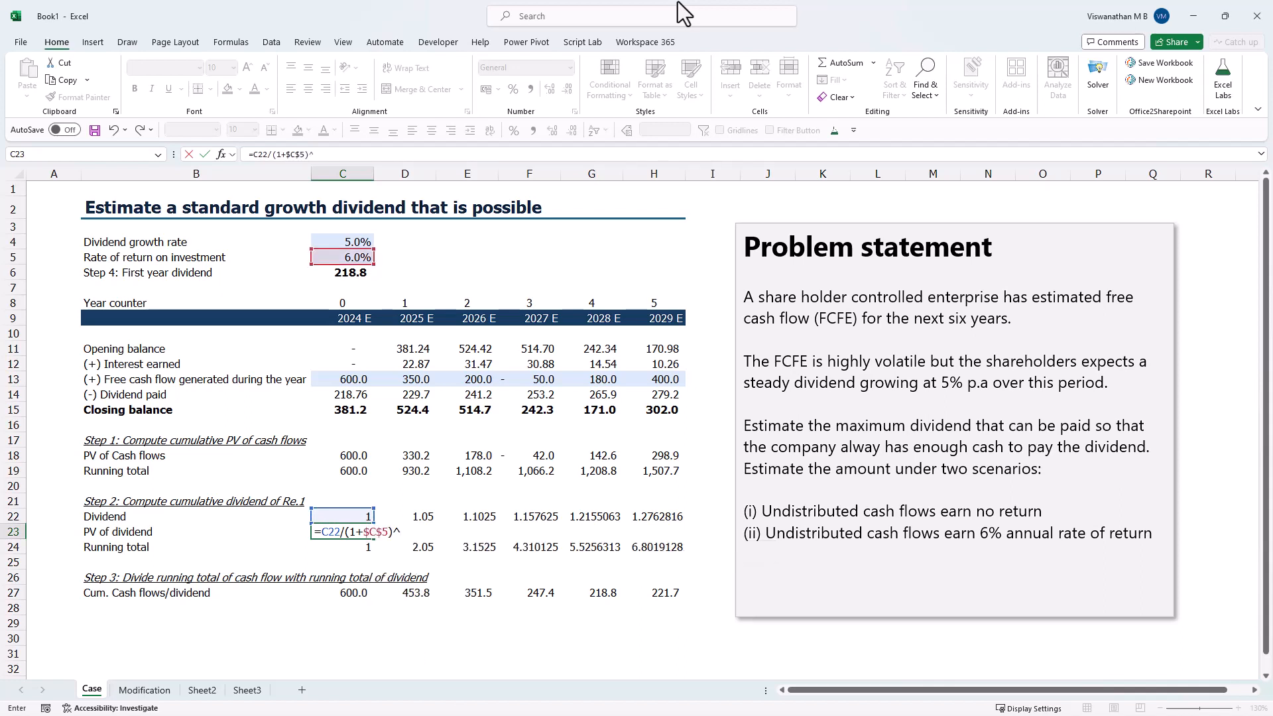
pyautogui.write(')^')
pyautogui.press('Up')
pyautogui.press('Up')
pyautogui.press('Up')
pyautogui.press('Up')
pyautogui.press('Up')
pyautogui.press('Up')
pyautogui.press('Up')
pyautogui.press('Up')
pyautogui.press('Up')
pyautogui.press('Up')
pyautogui.press('Up')
pyautogui.press('Up')
pyautogui.press('Up')
pyautogui.press('Up')
pyautogui.press('Up')
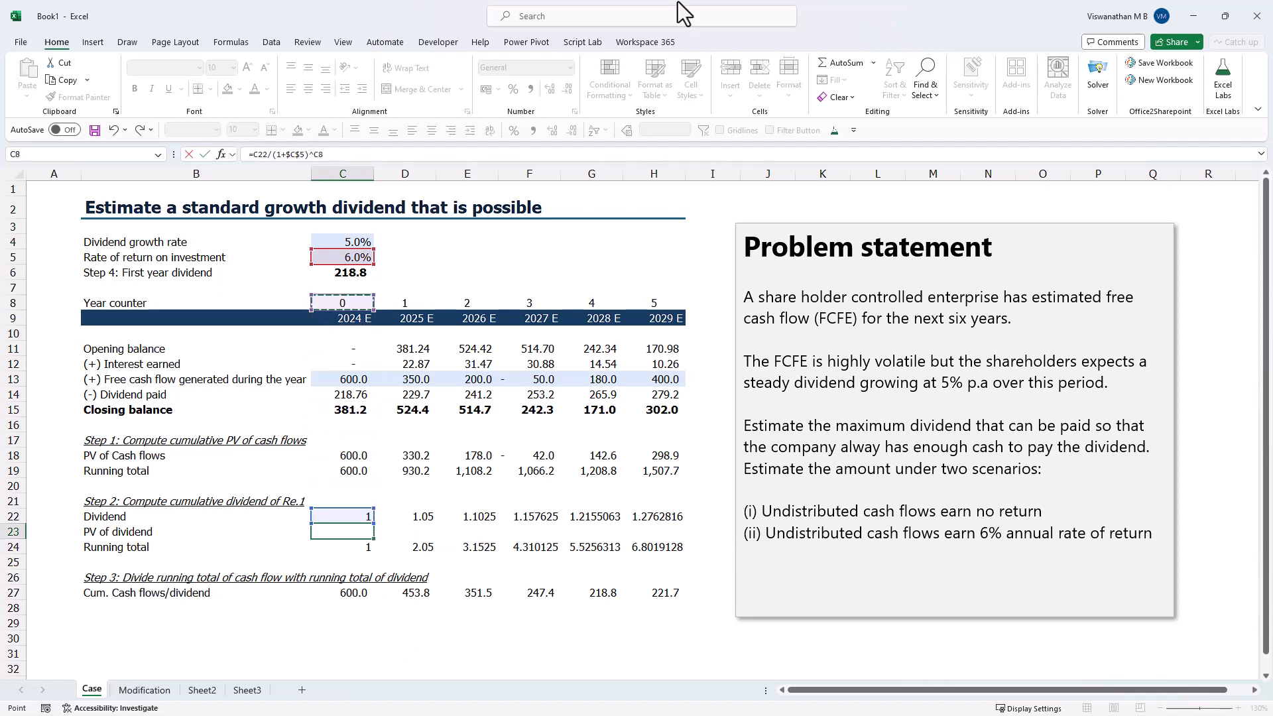
pyautogui.press('Return')
# - Copy the PV of dividend formula from C23 across to H23
pyautogui.press('Up')
pyautogui.hotkey('ctrl', 'c')
pyautogui.hotkey('shift', 'Right')
pyautogui.hotkey('shift', 'Right')
pyautogui.hotkey('shift', 'Right')
pyautogui.hotkey('shift', 'Right')
pyautogui.hotkey('shift', 'Right')
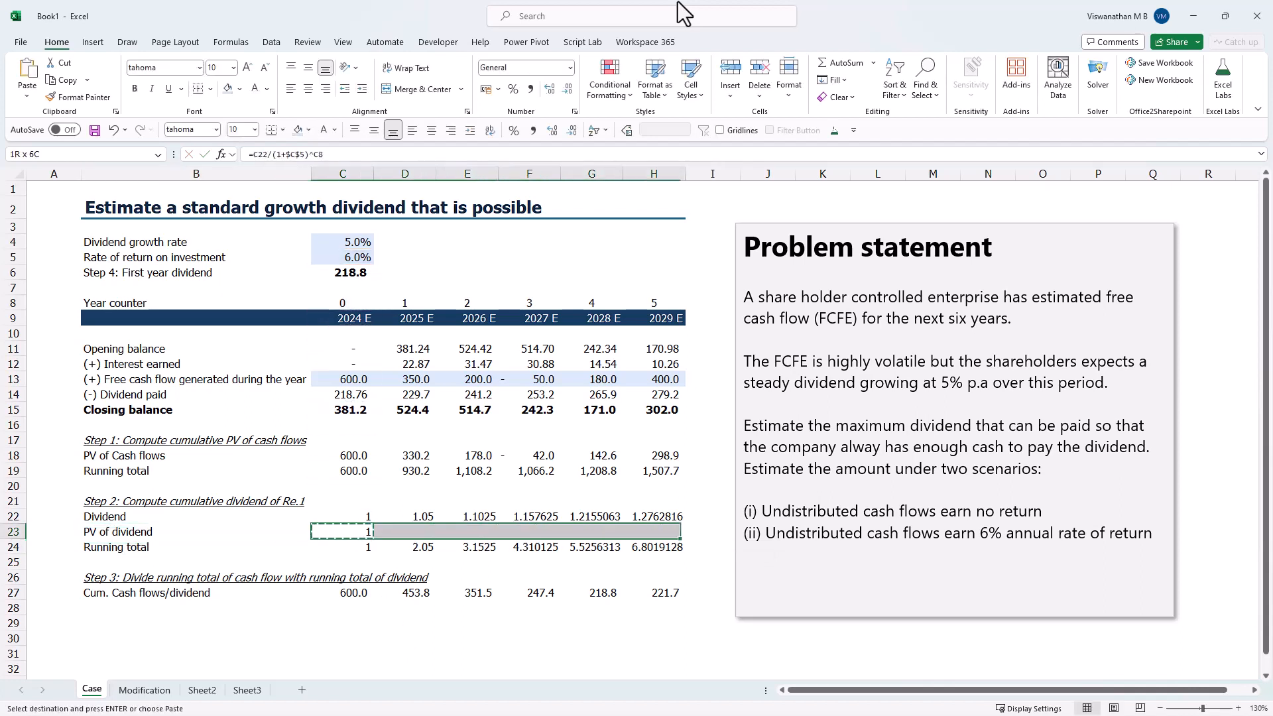
pyautogui.hotkey('ctrl', 'v')
pyautogui.press('Escape')
# - Change the 2025 dividend running total in D24 to accumulate discounted dividends with =C24+D23
pyautogui.press('Down')
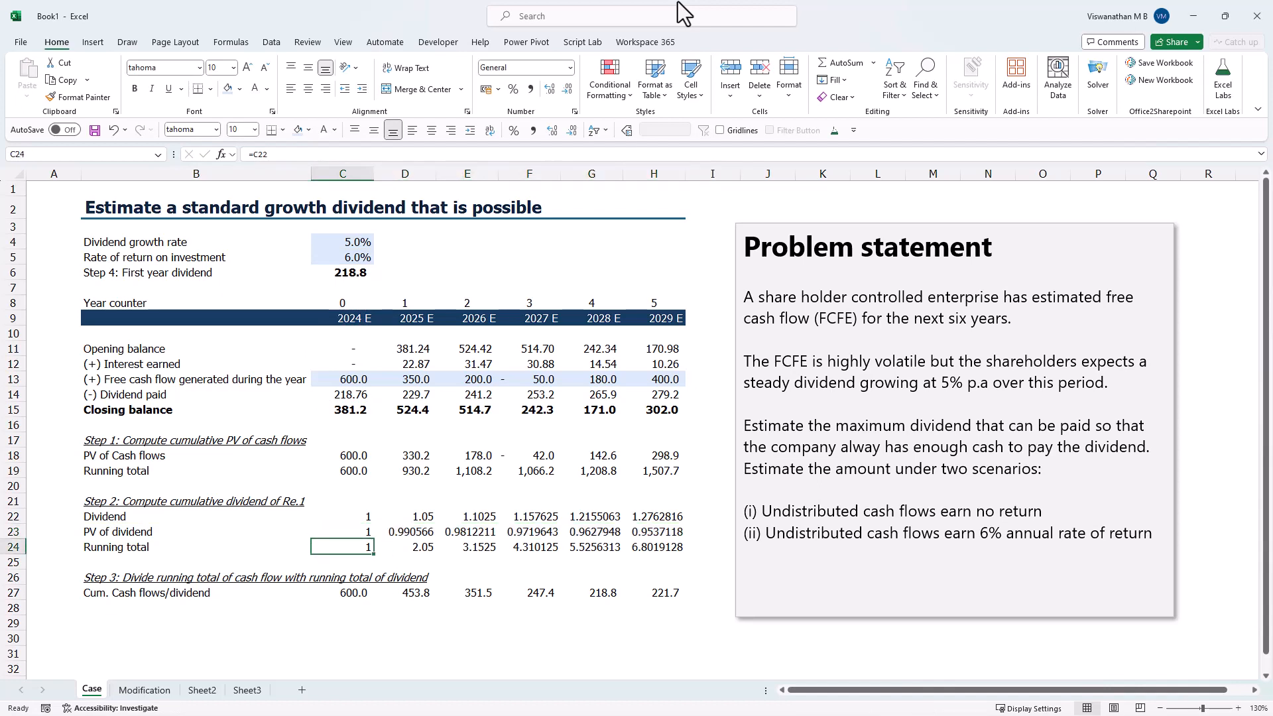
pyautogui.press('Right')
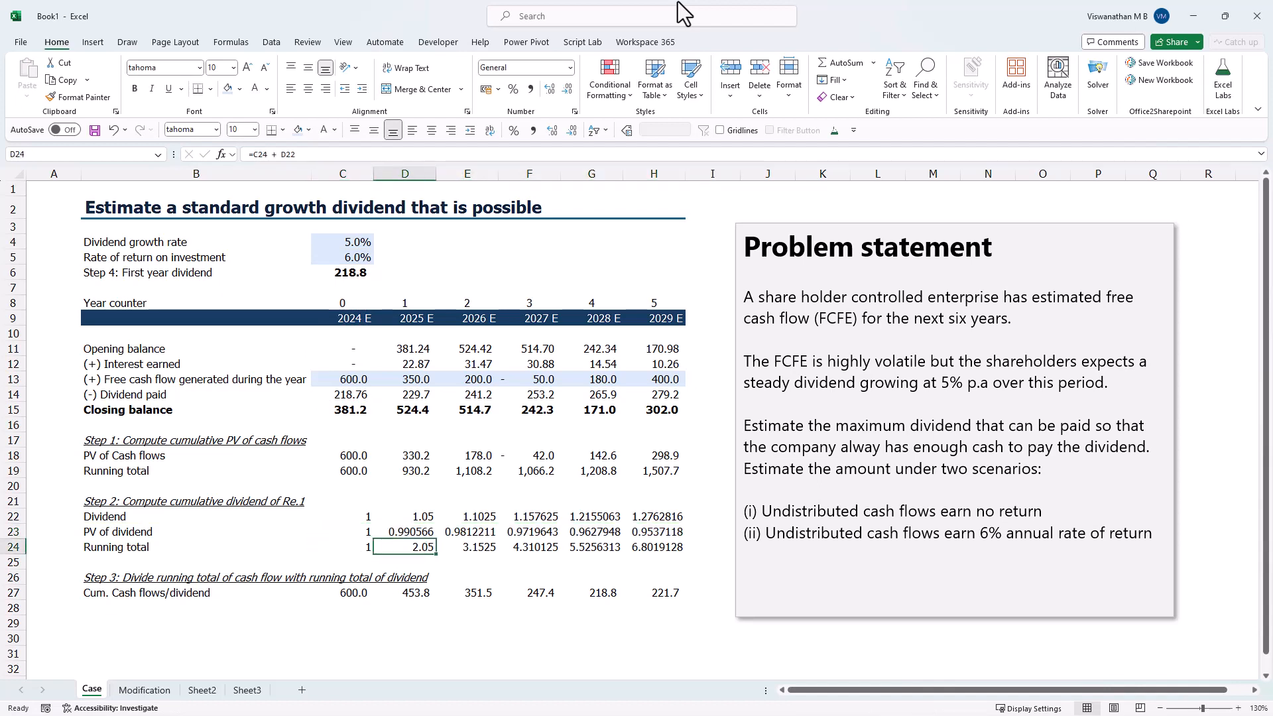
pyautogui.write('=')
pyautogui.press('Left')
pyautogui.write('+')
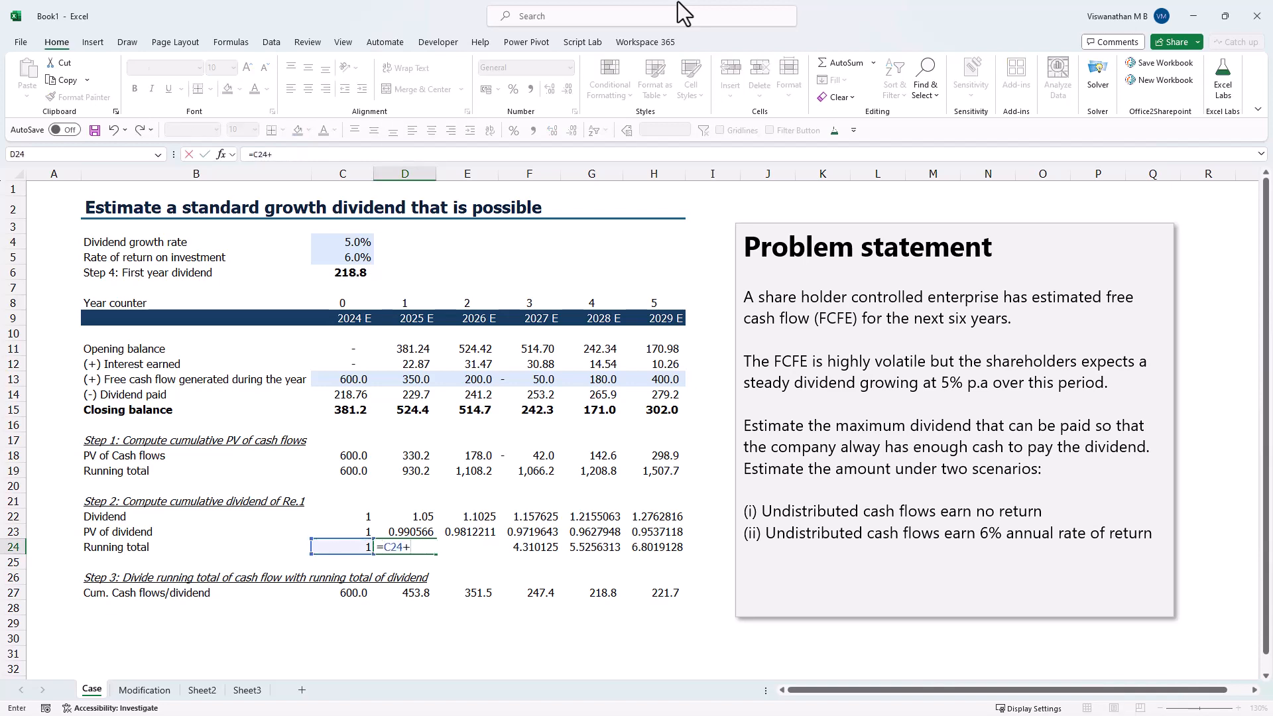
pyautogui.press('Up')
pyautogui.hotkey('ctrl', 'Return')
# - Copy the corrected dividend running total formula from D24 across to H24
pyautogui.hotkey('ctrl', 'c')
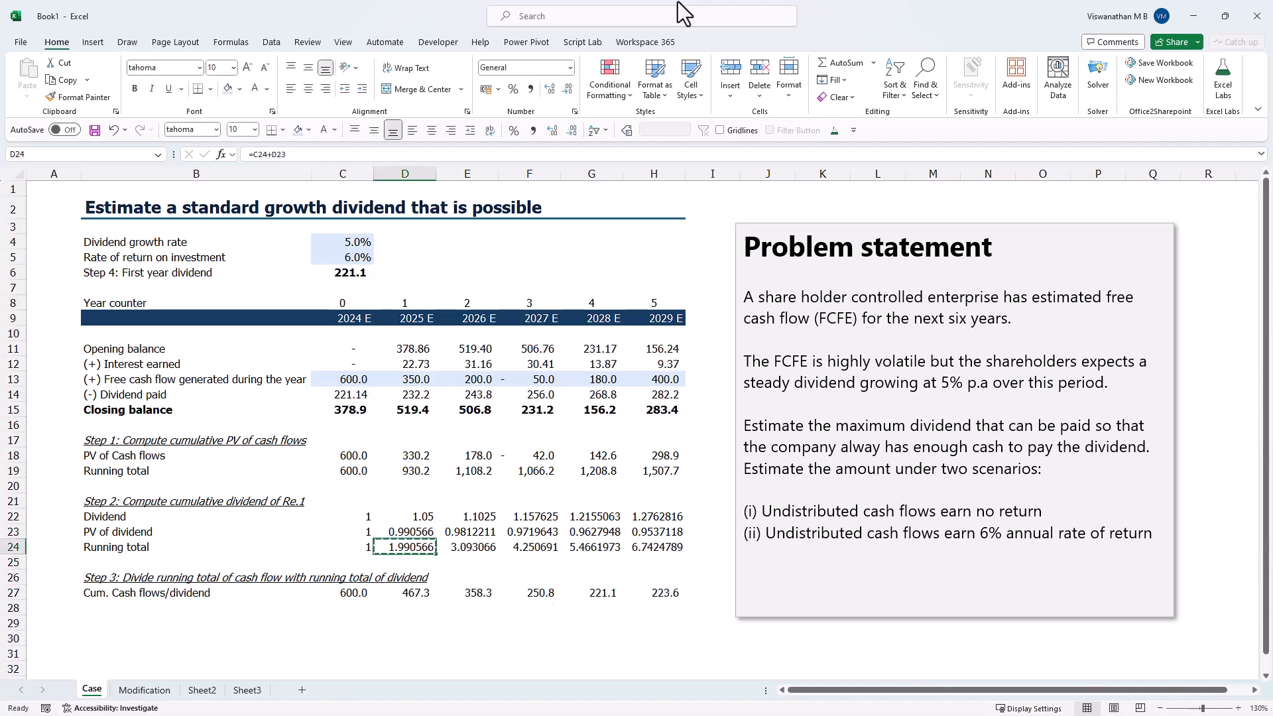
pyautogui.hotkey('shift', 'Right')
pyautogui.hotkey('shift', 'Right')
pyautogui.hotkey('shift', 'Right')
pyautogui.hotkey('shift', 'Right')
pyautogui.hotkey('ctrl', 'v')
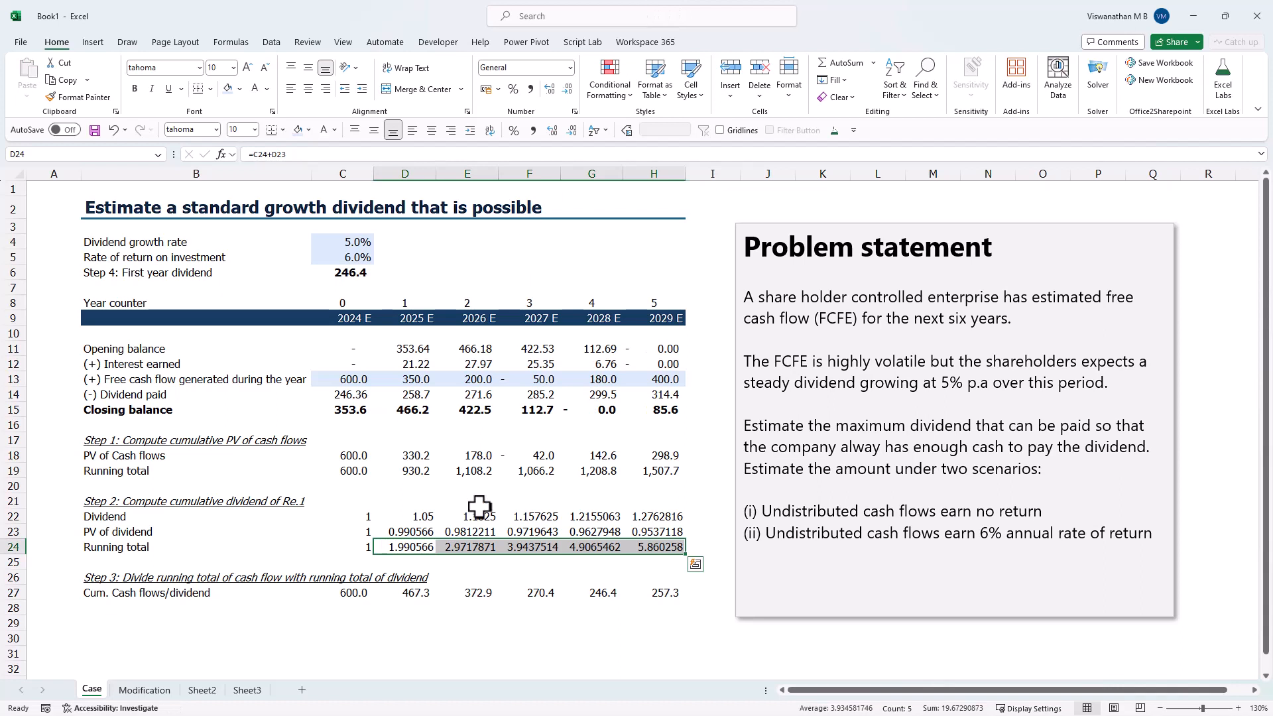
# - Examine the cumulative cash flow/dividend ratios in row 27, the first year dividend, the 2024 dividend paid and the 2028 closing balance
pyautogui.click(367, 595)
pyautogui.moveTo(366, 595); pyautogui.dragTo(669, 595)
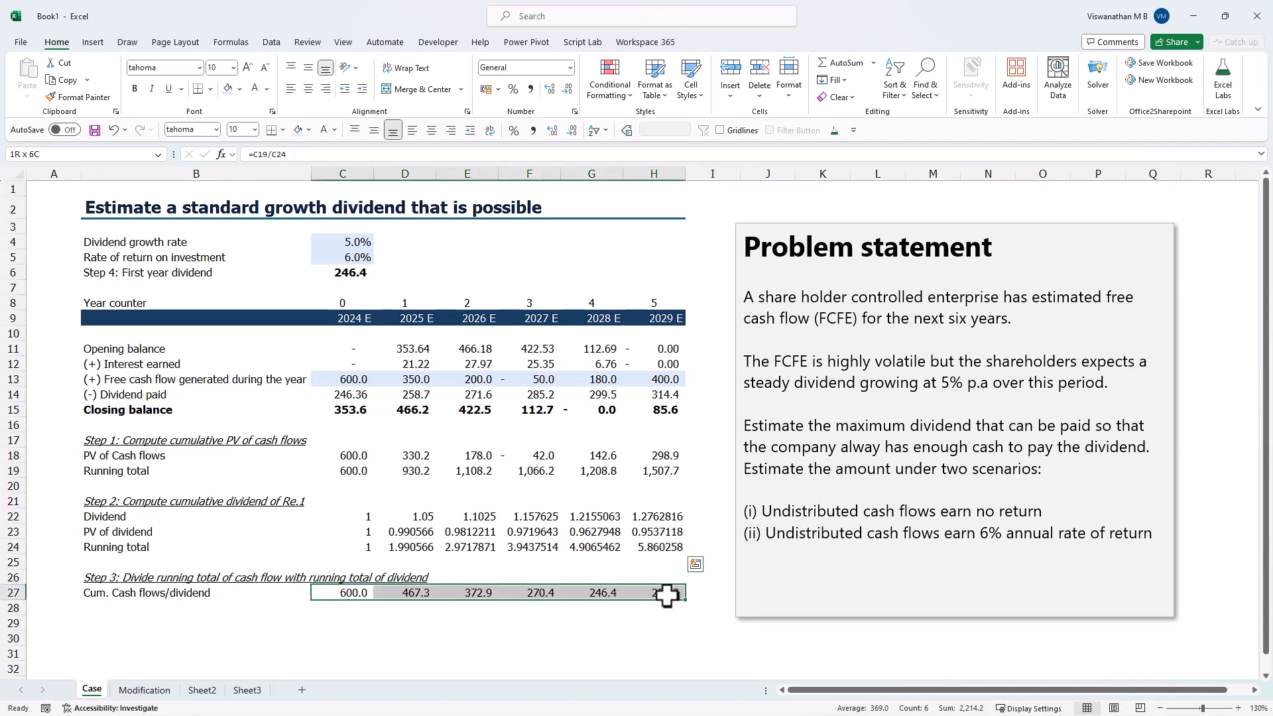
pyautogui.click(362, 272)
pyautogui.click(355, 394)
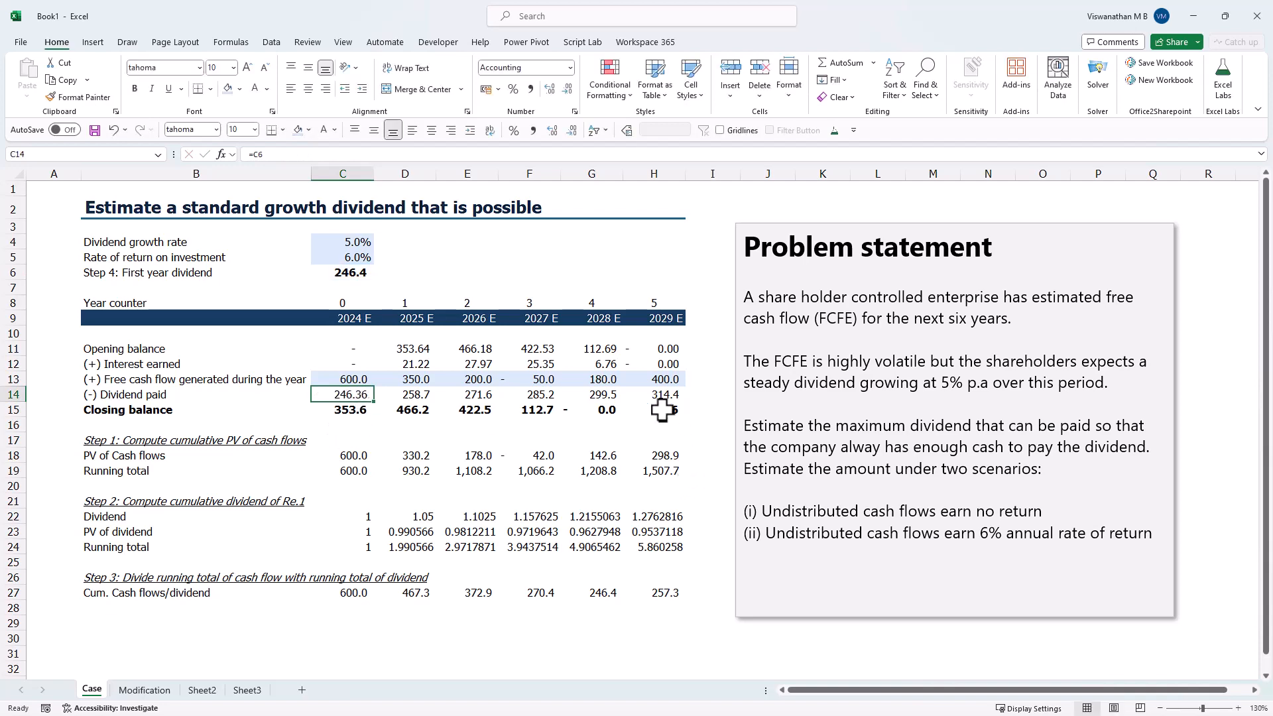
pyautogui.click(591, 409)
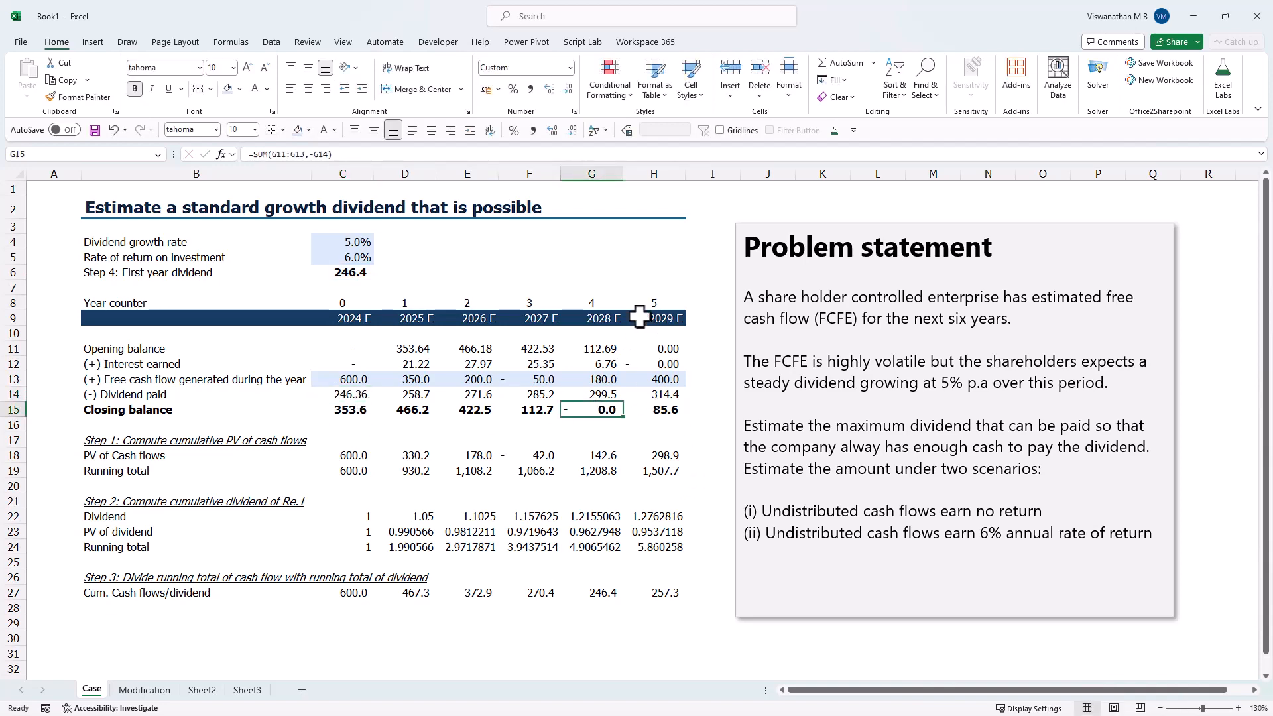
pyautogui.click(334, 394)
pyautogui.click(589, 414)
# - Review practice question (iii) on the INR 100 mn reserve in the Modification sheet against the 2028 closing balance
pyautogui.click(146, 690)
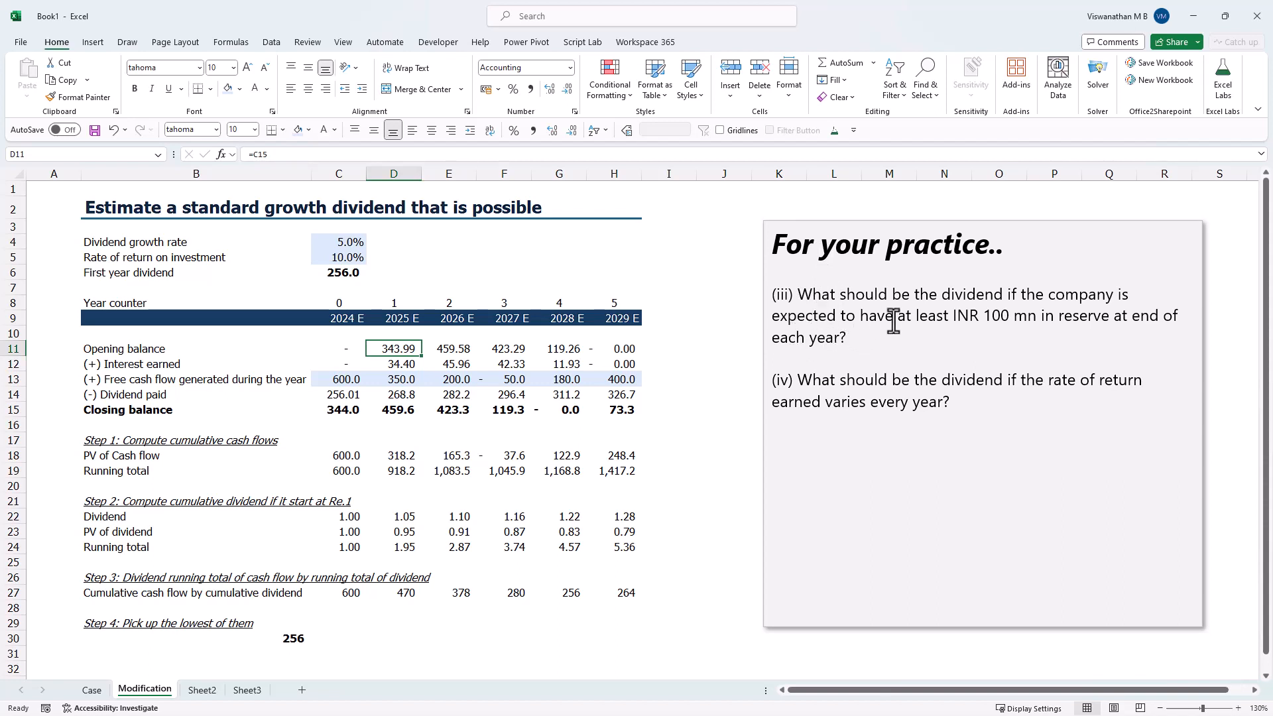
pyautogui.moveTo(889, 321); pyautogui.dragTo(995, 346)
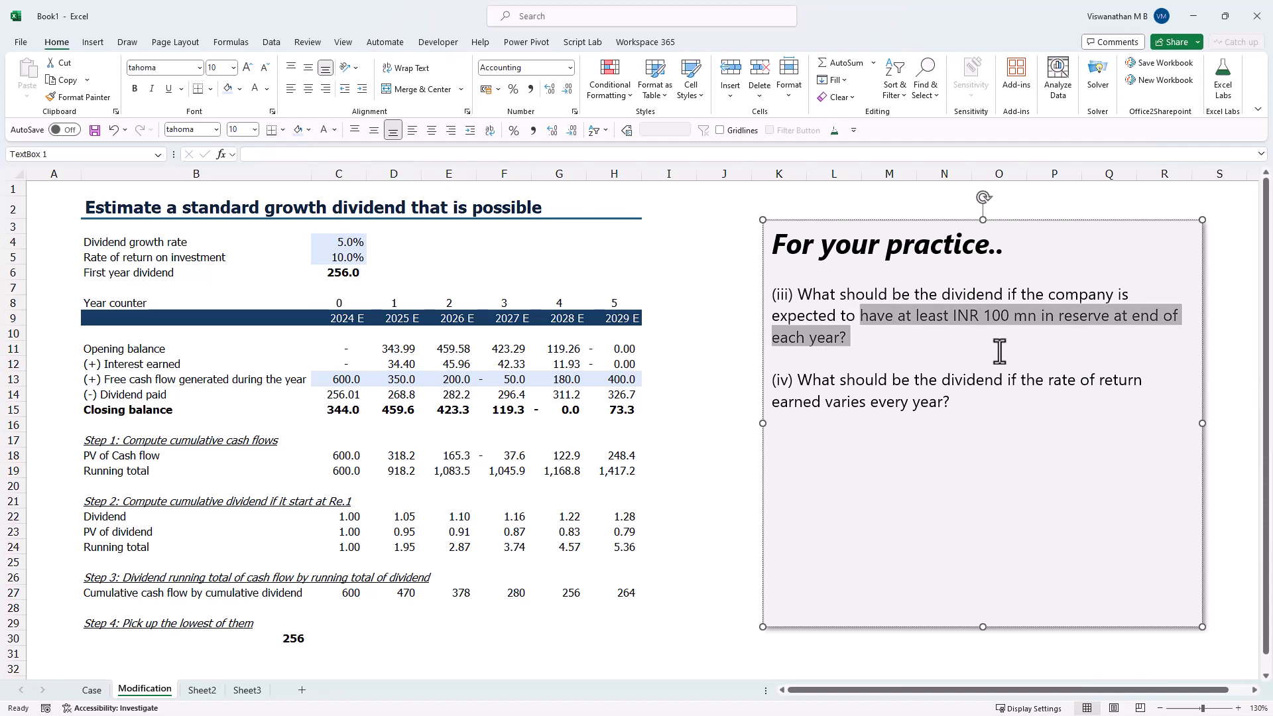
pyautogui.click(575, 411)
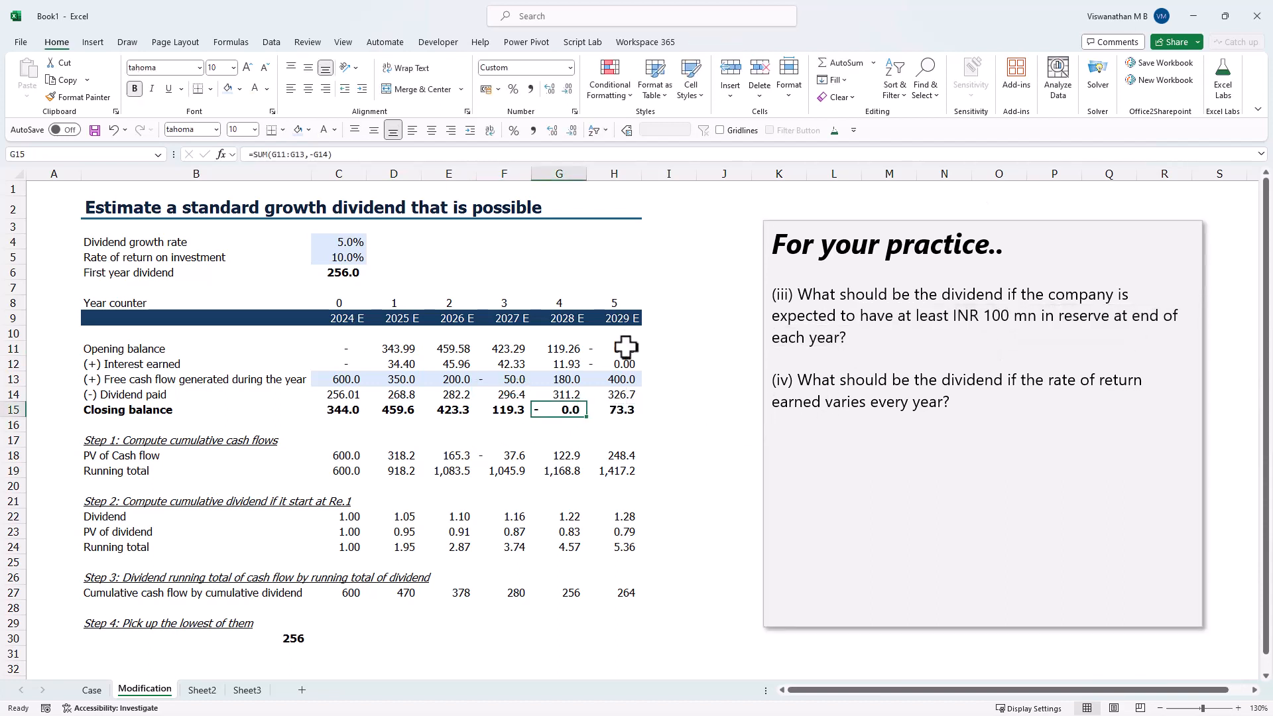
# - Set the rate of return on investment in C5 of the Modification sheet to 6%
pyautogui.click(357, 260)
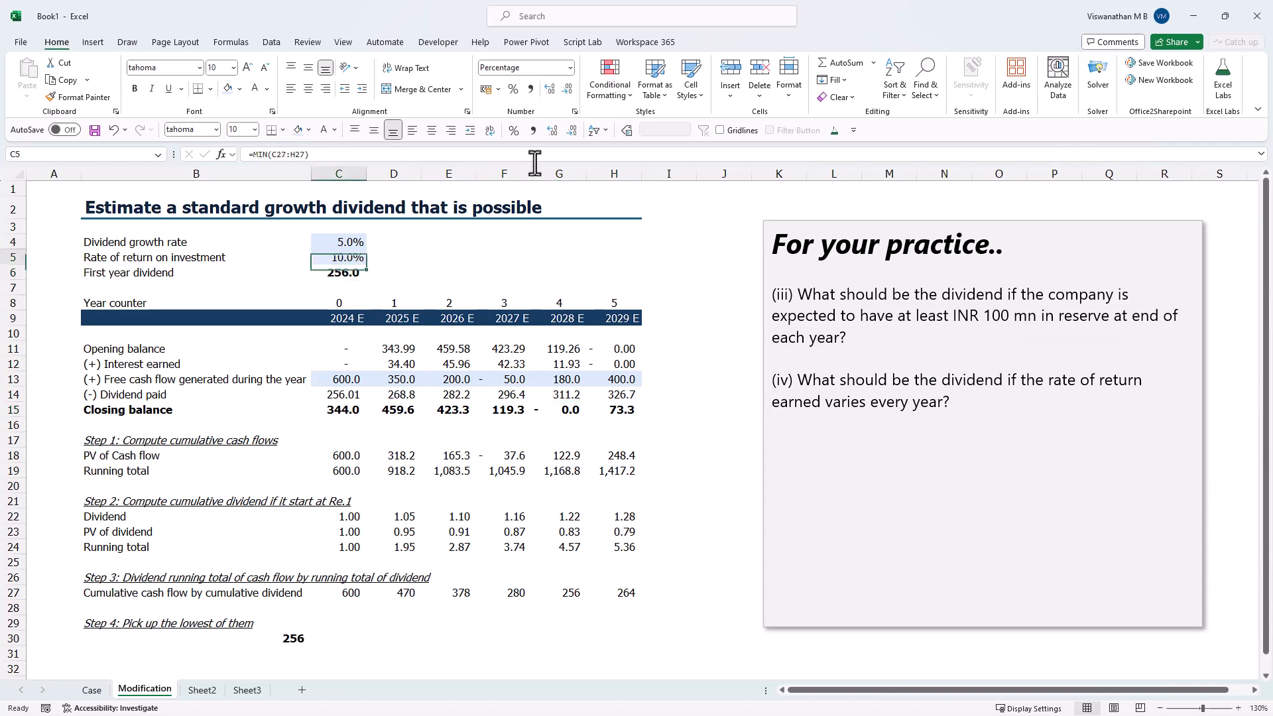
pyautogui.write('6')
pyautogui.press('Return')
pyautogui.click(569, 408)
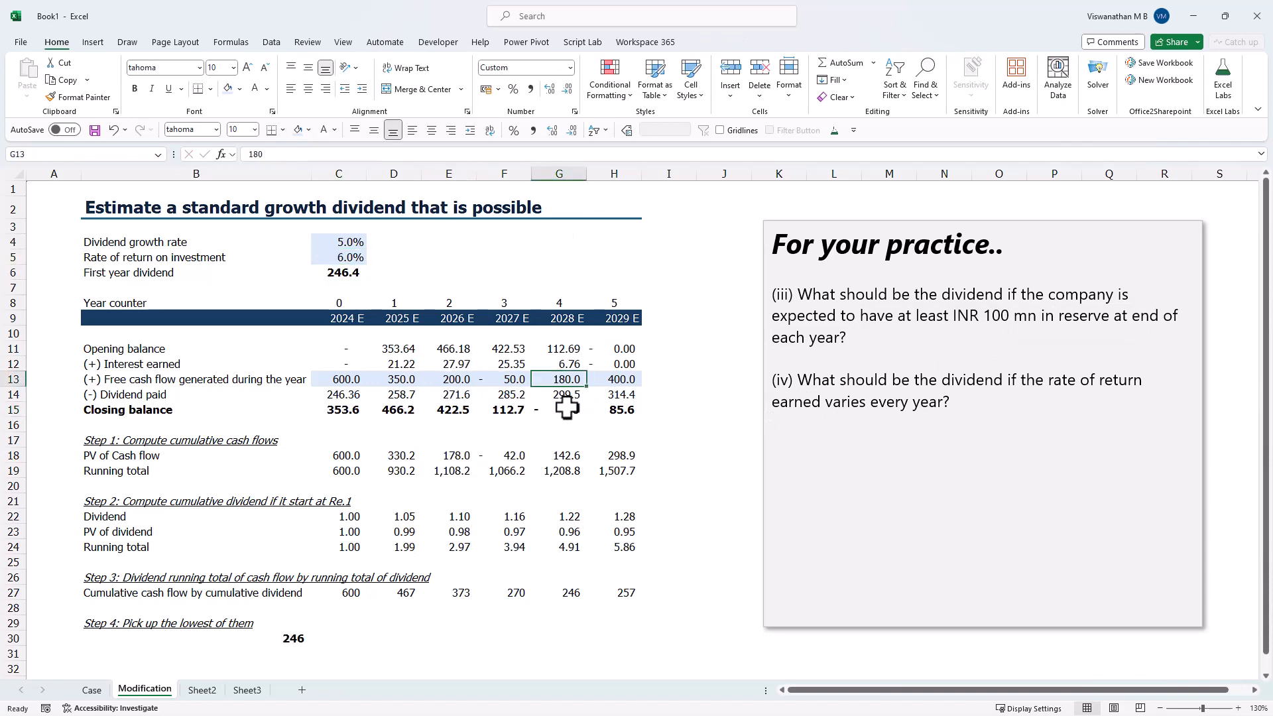
# - Review practice questions (iii) and (iv), the rate of return in C5 and the empty cells C7:H7 above the year counters
pyautogui.click(1024, 321)
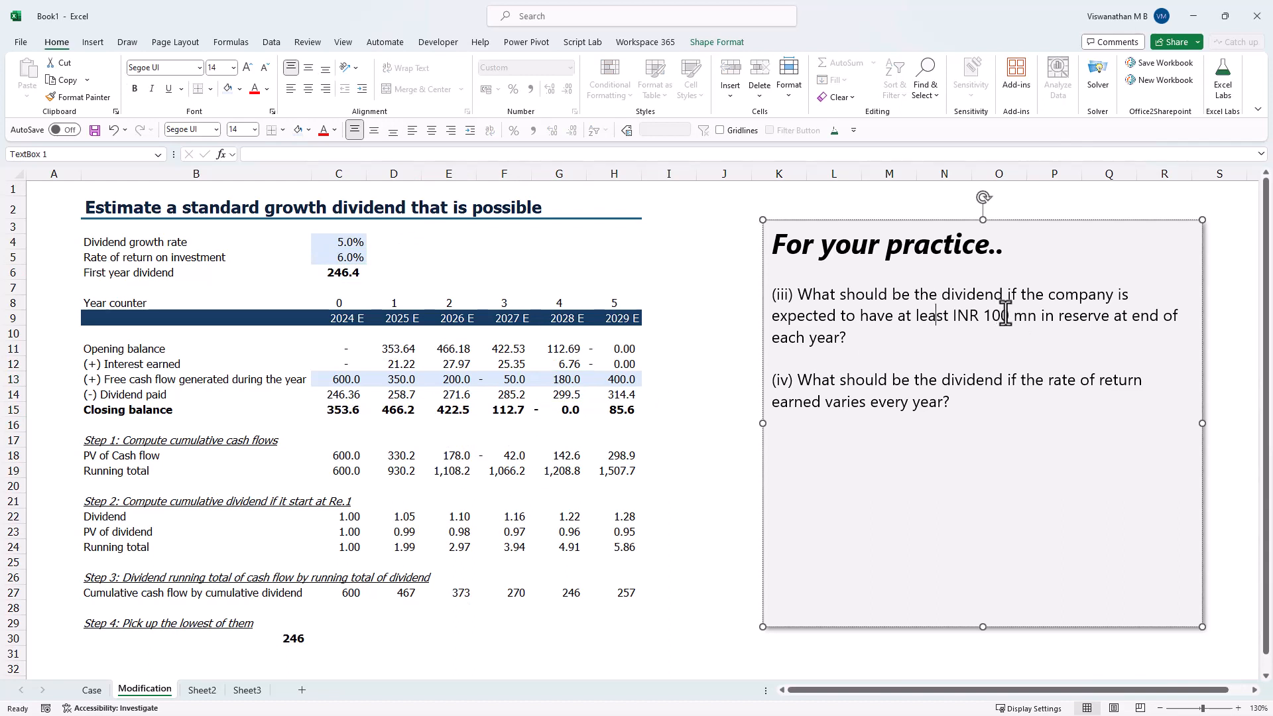
pyautogui.moveTo(1003, 316); pyautogui.dragTo(1049, 348)
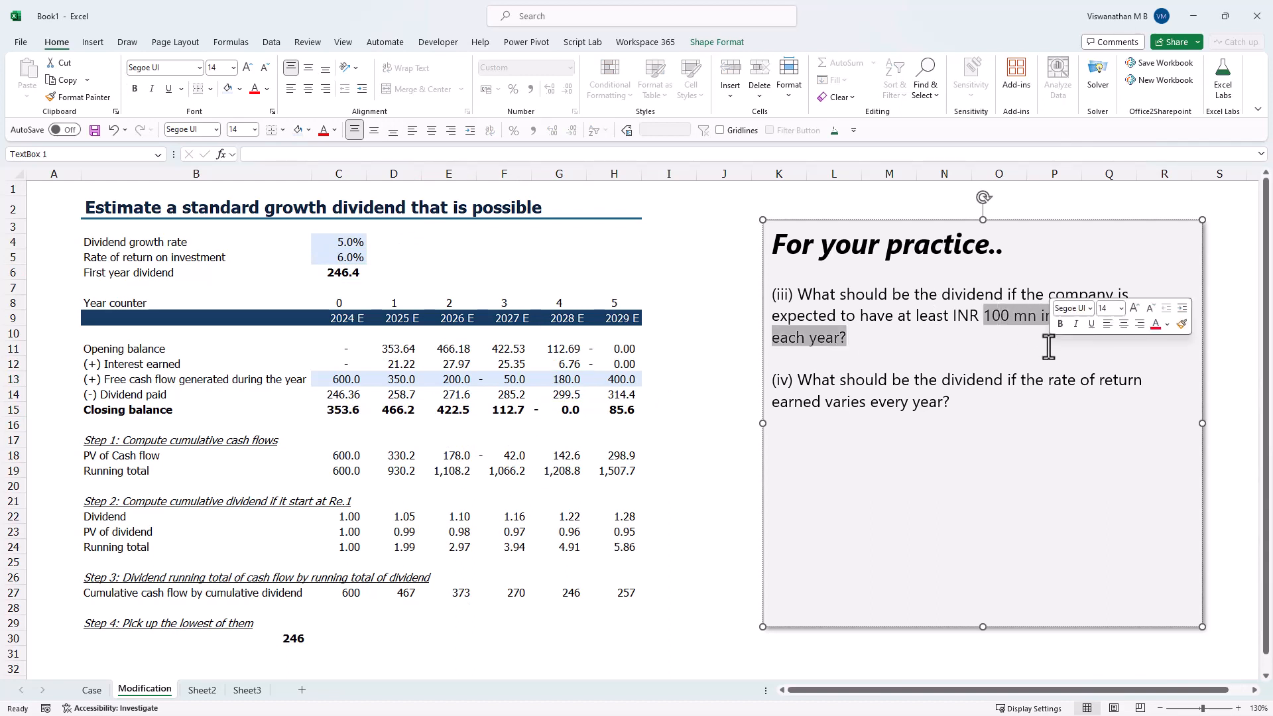
pyautogui.click(895, 414)
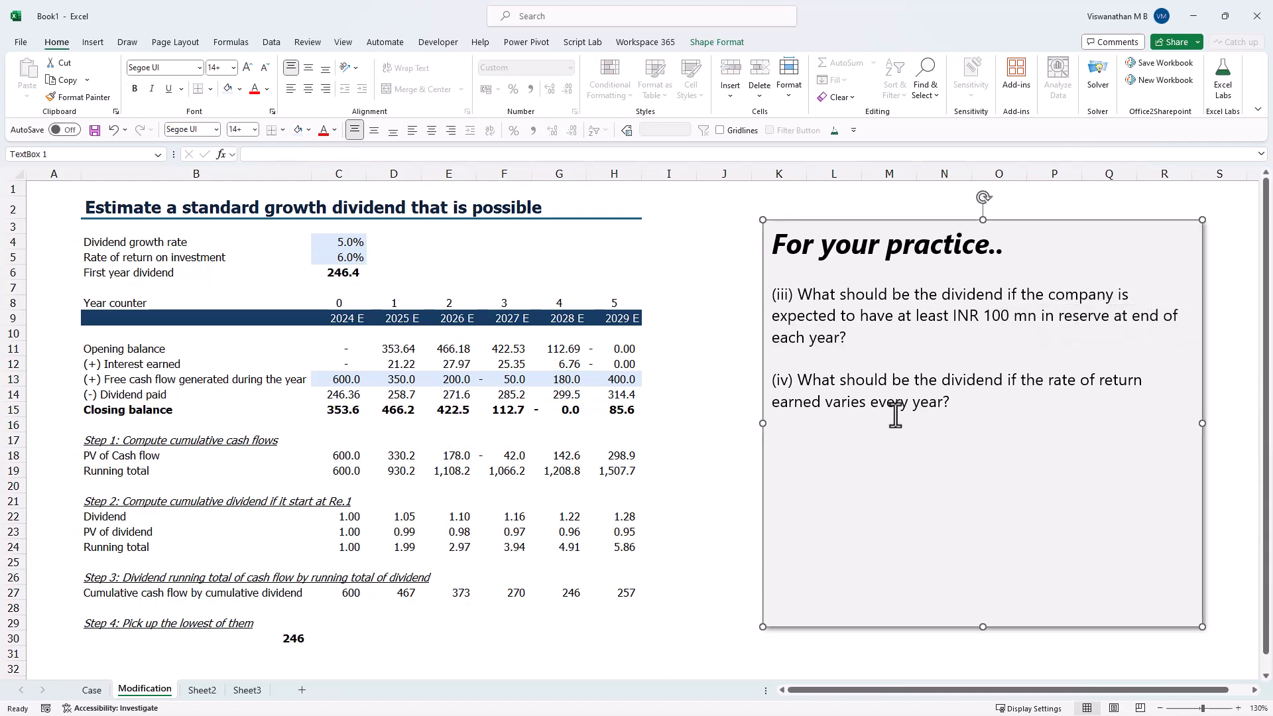
pyautogui.click(875, 380)
pyautogui.click(325, 257)
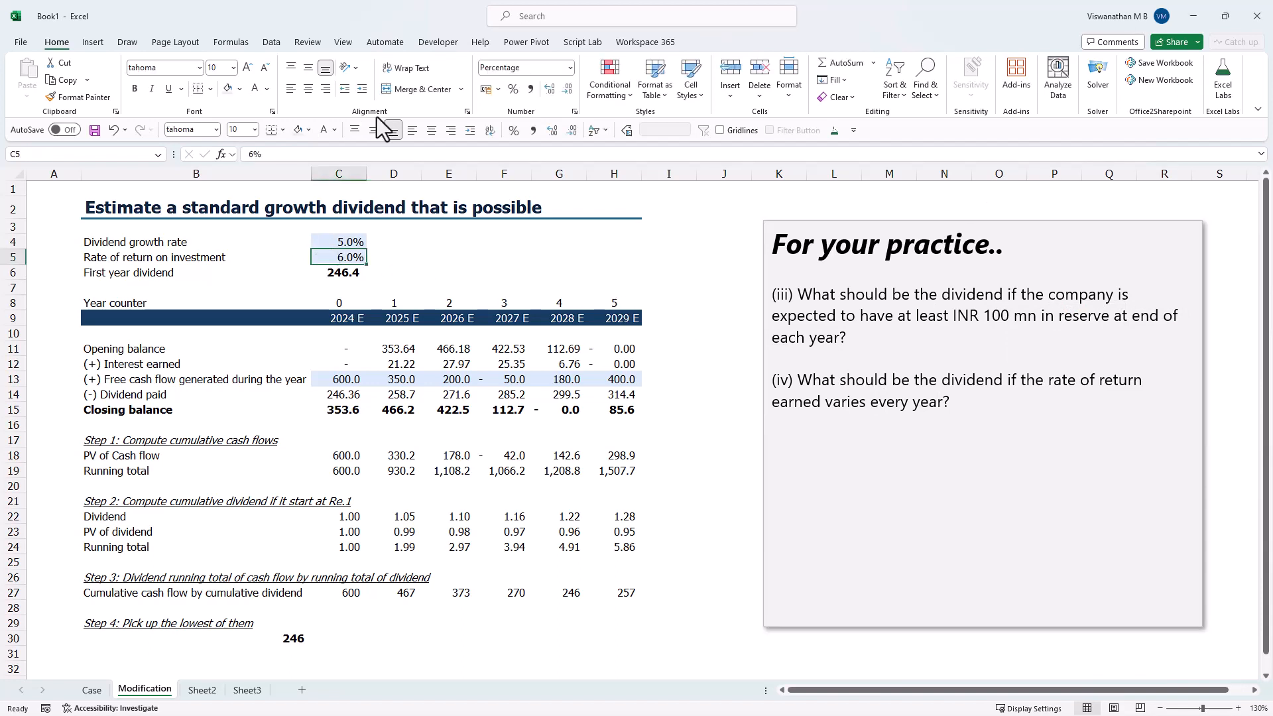
pyautogui.click(335, 333)
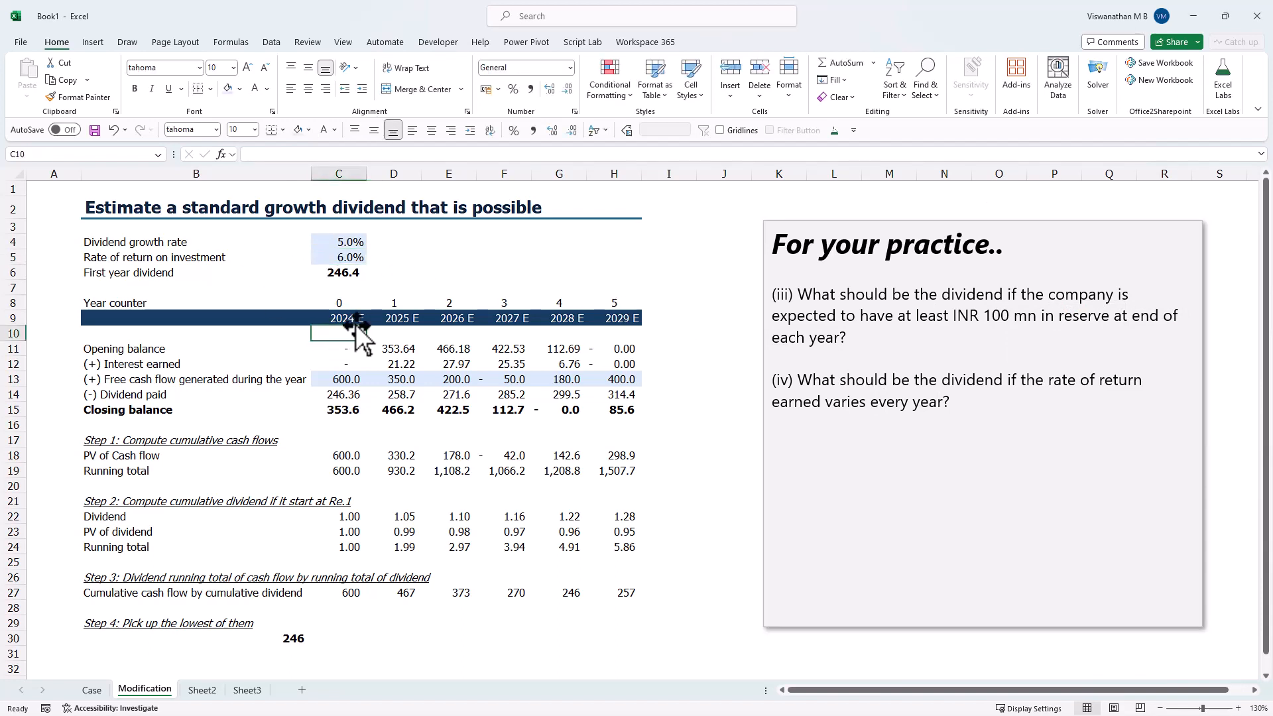
pyautogui.moveTo(352, 292); pyautogui.dragTo(625, 289)
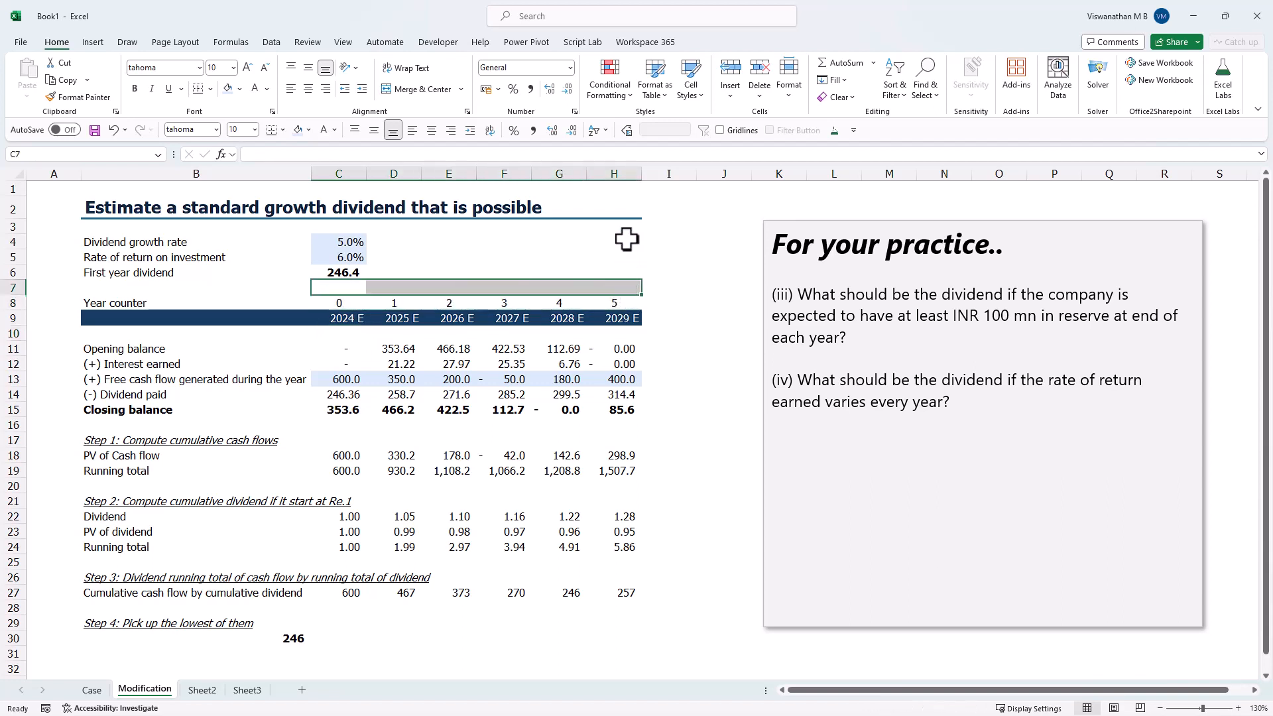